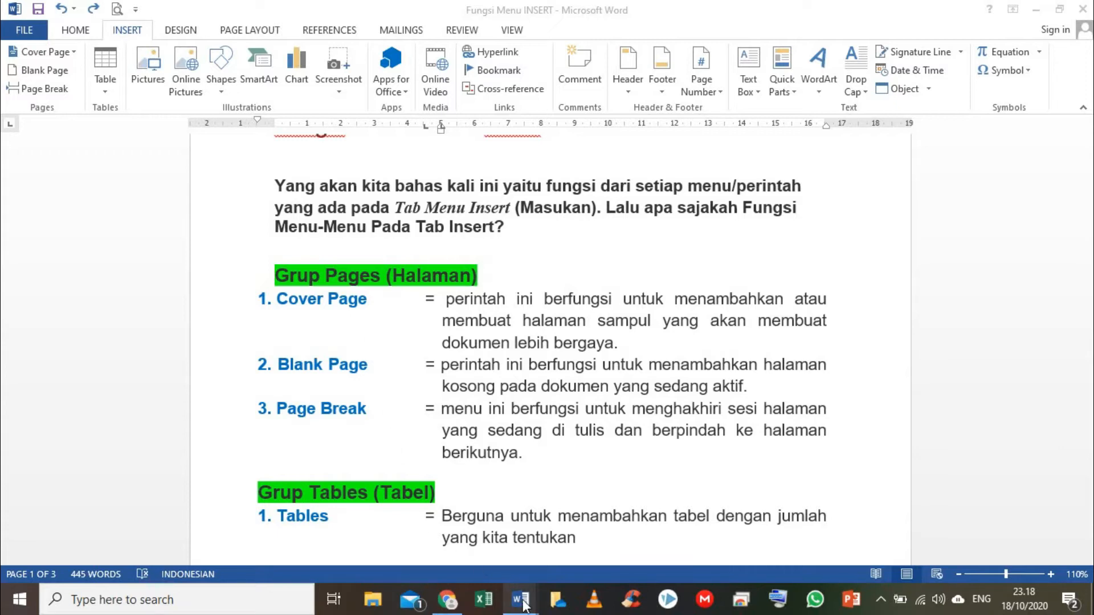
Switch to Document1 and insert the built-in Banded cover page ahead of the document's main title.
mouse_move(523, 604)
click(550, 538)
scroll(486, 412, up, 5)
scroll(485, 413, up, 10)
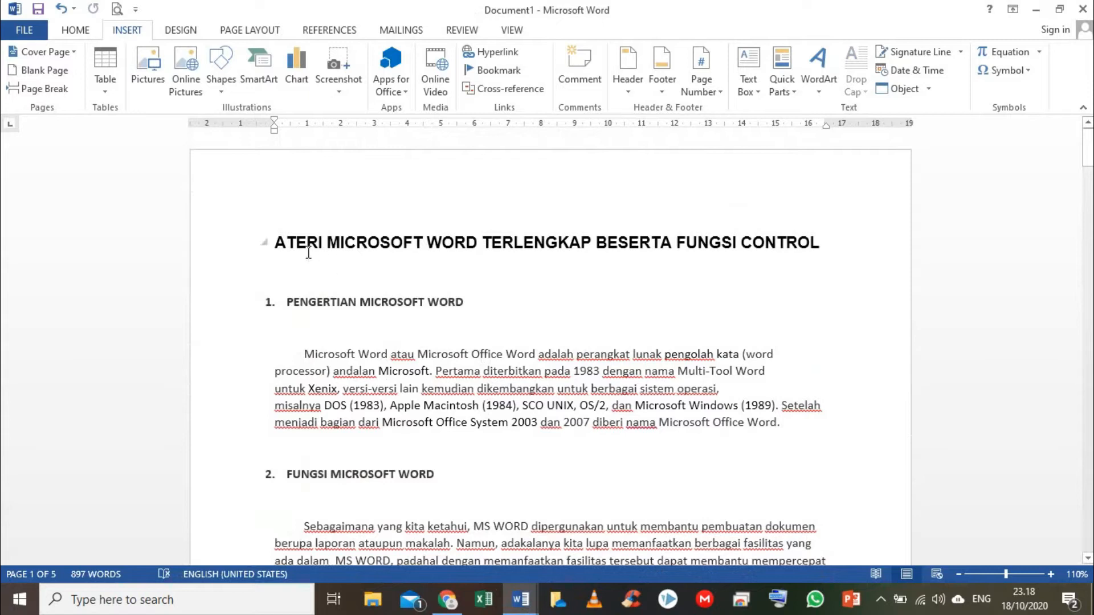
click(269, 238)
click(74, 52)
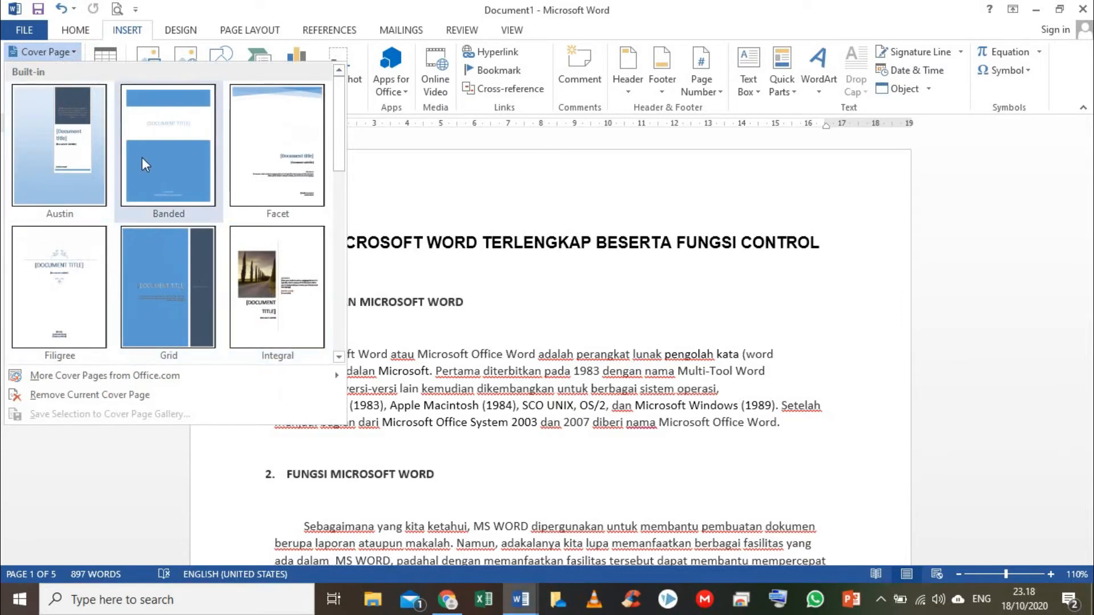
click(169, 169)
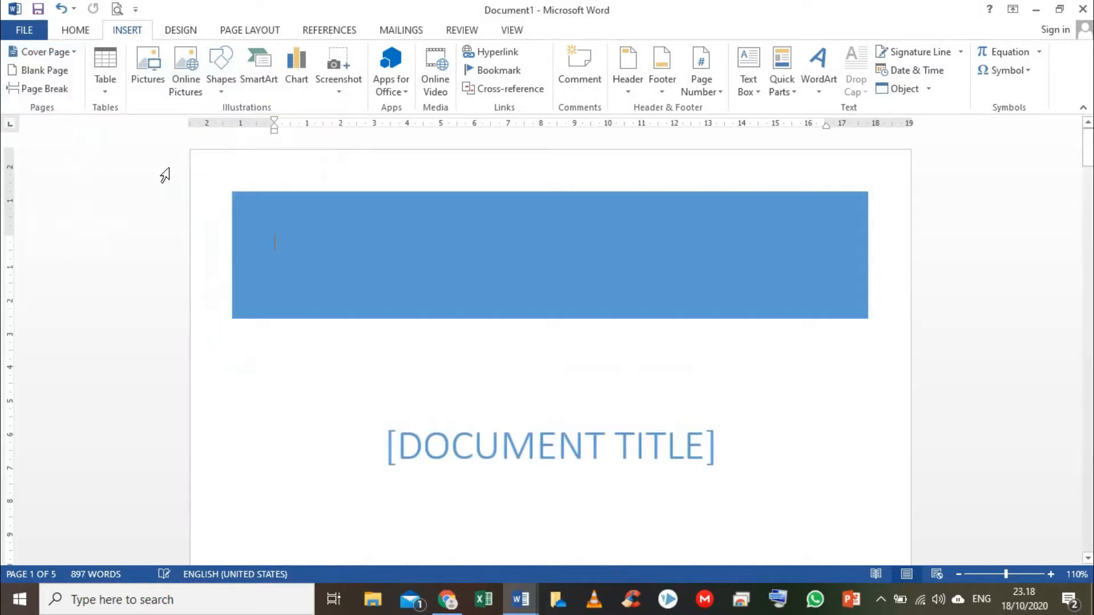
Examine the cover page's title, company name and company address placeholders and where the document text begins after it.
scroll(347, 251, down, 2)
scroll(349, 268, down, 1)
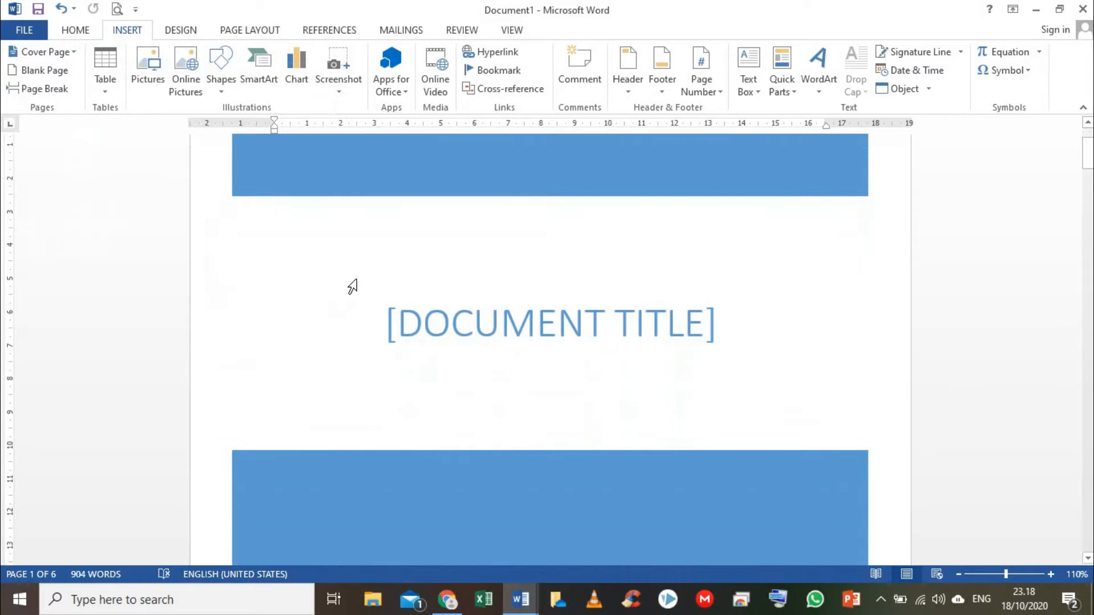
scroll(353, 285, up, 3)
scroll(426, 281, down, 1)
scroll(427, 281, down, 2)
click(419, 316)
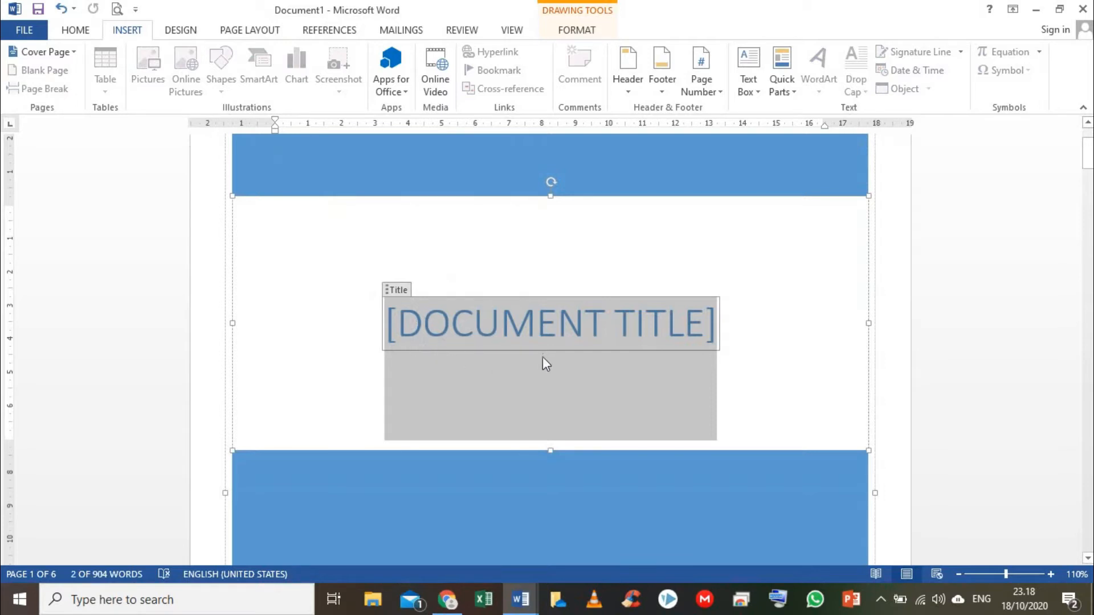
scroll(532, 335, down, 10)
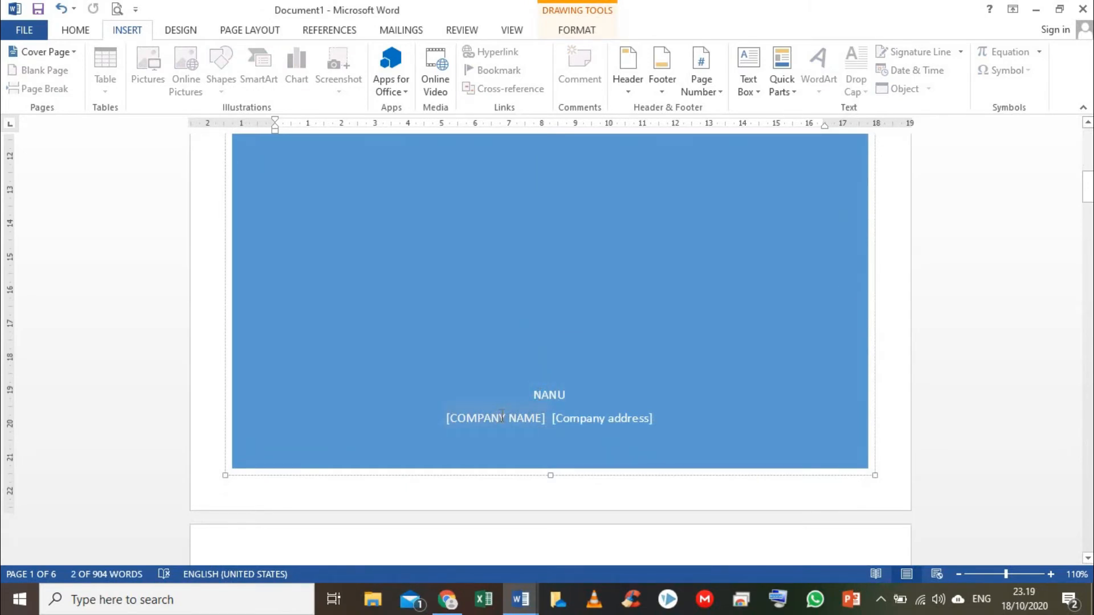
scroll(502, 416, down, 5)
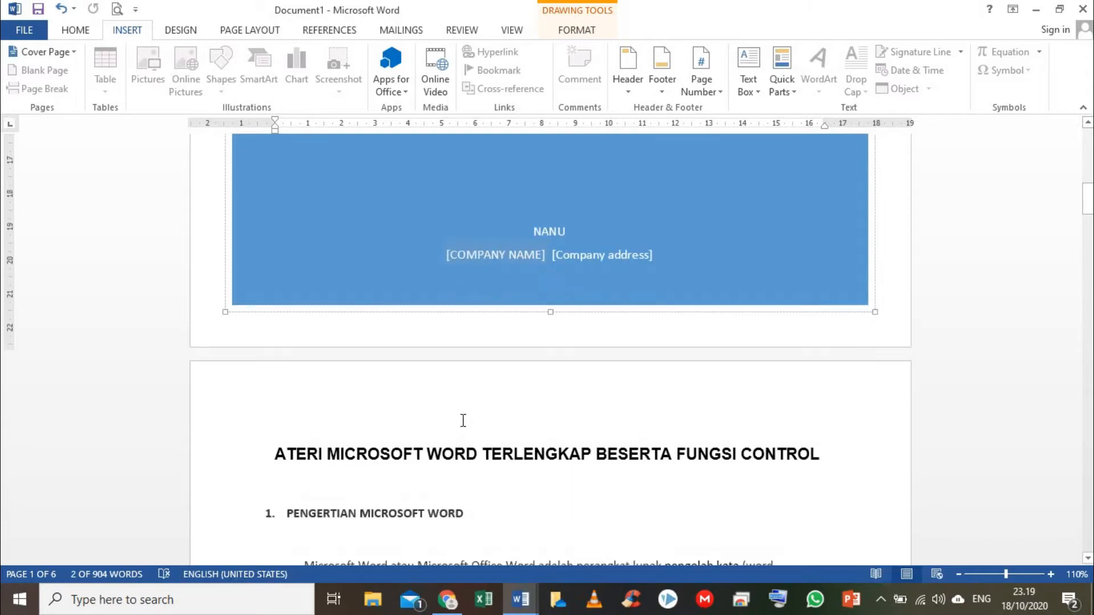
scroll(458, 425, down, 2)
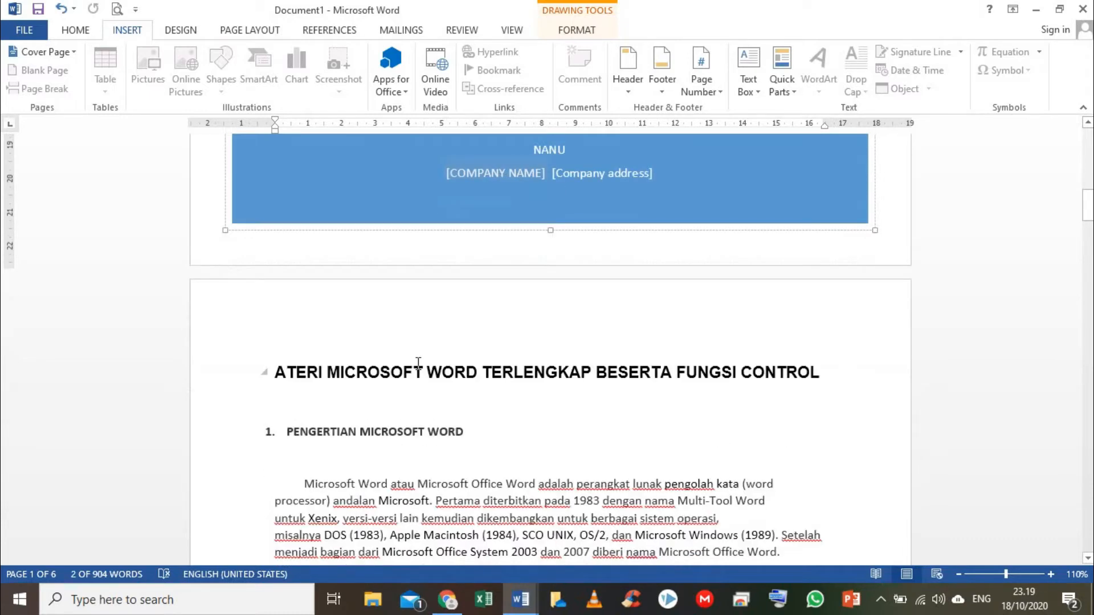
Check the Blank Page description in the Fungsi Menu INSERT document, and return to Document1.
click(521, 599)
click(476, 553)
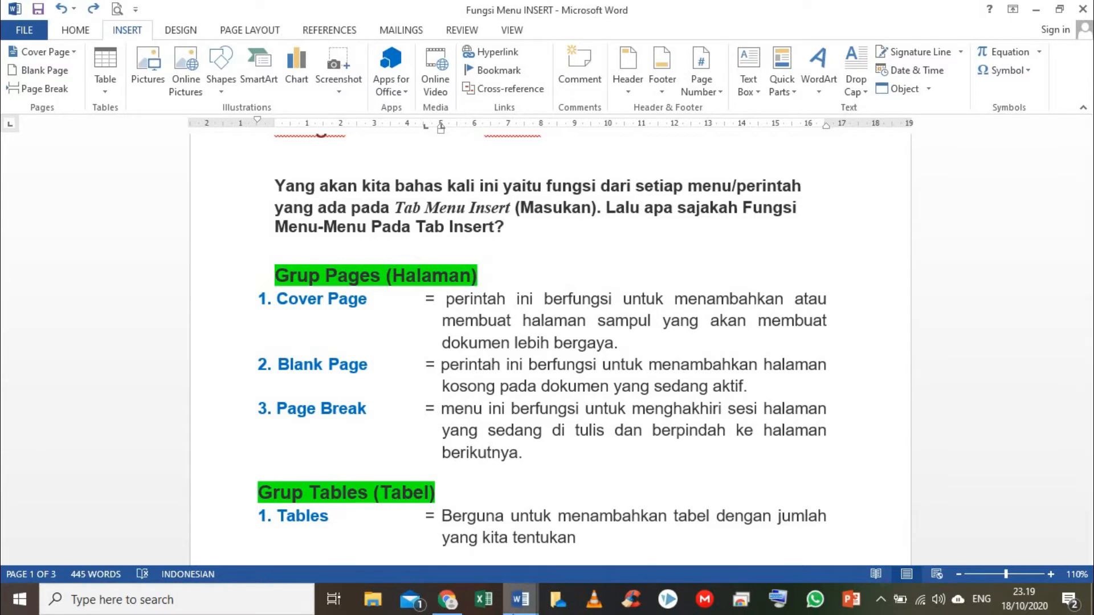
click(520, 599)
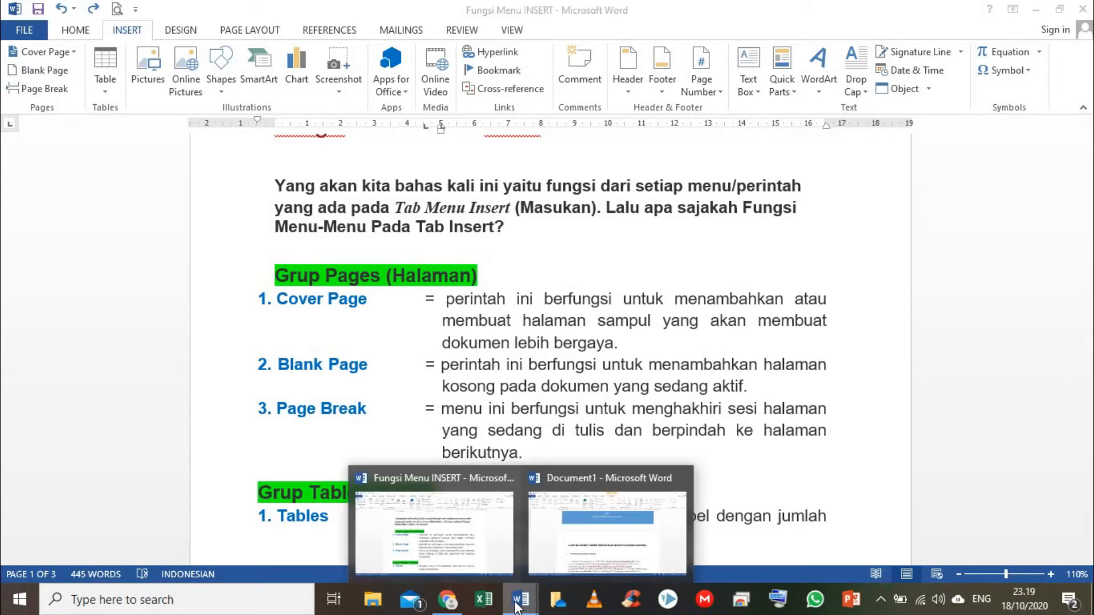
click(544, 547)
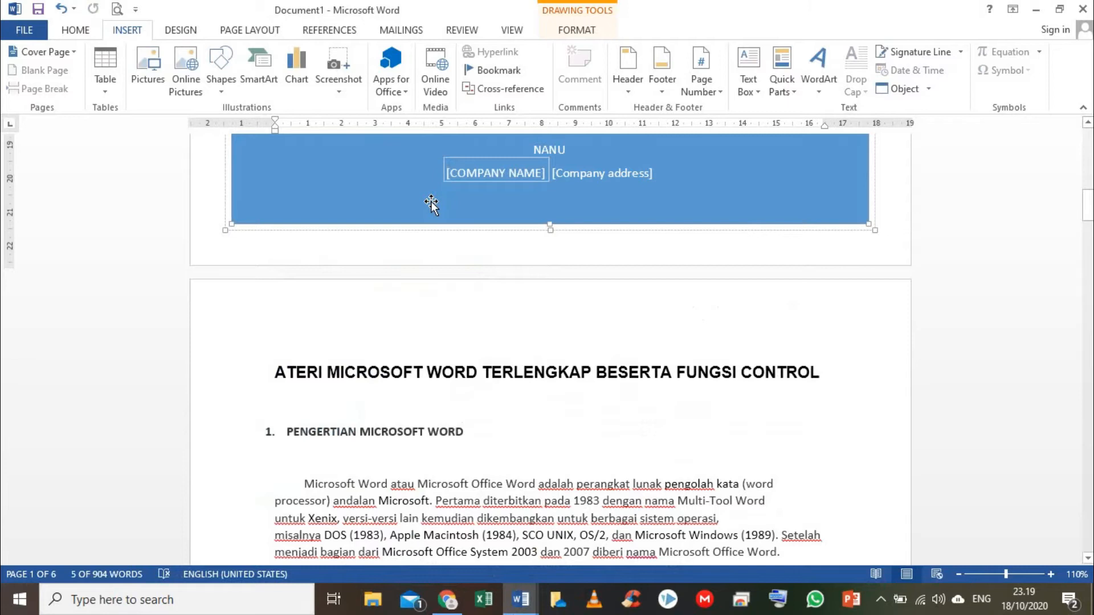
Insert a blank page directly before the paragraph beginning "Adalah informasi berisi nama file".
click(434, 337)
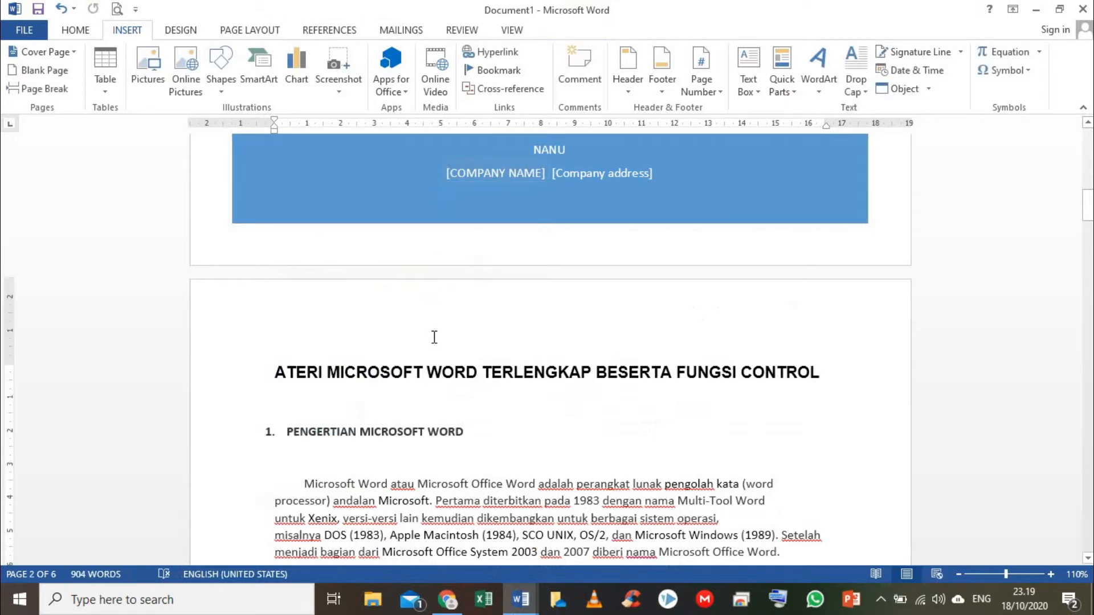
scroll(434, 337, down, 3)
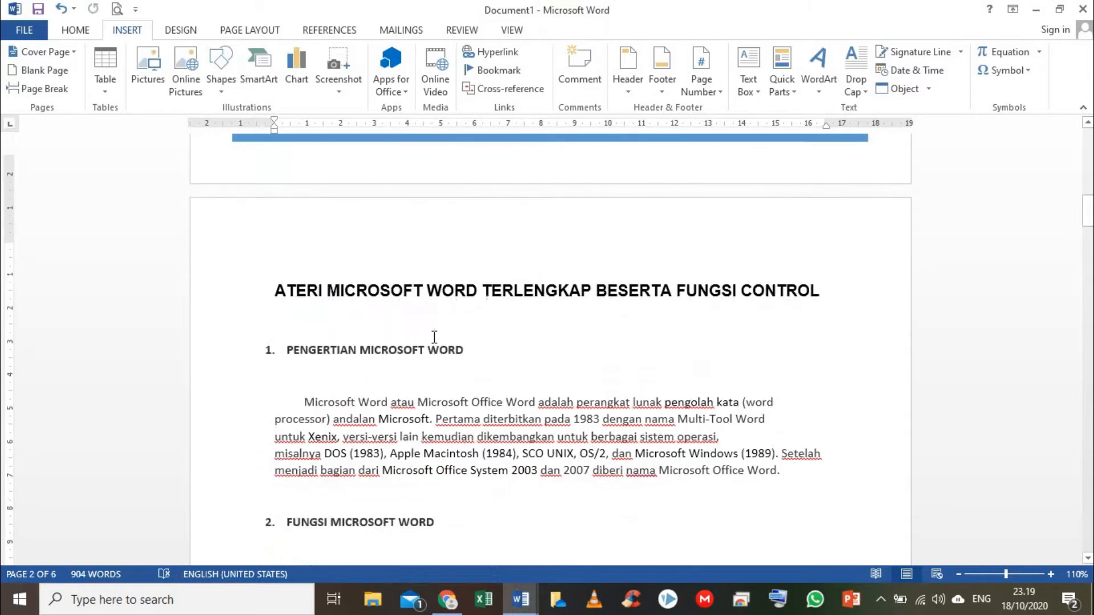
scroll(439, 360, down, 10)
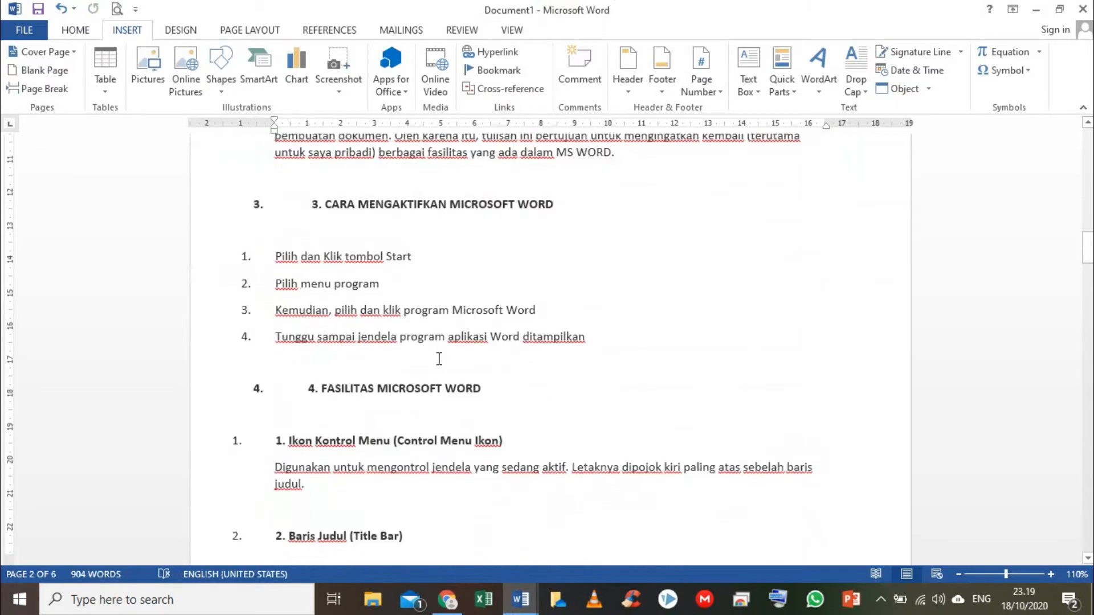
scroll(439, 360, down, 5)
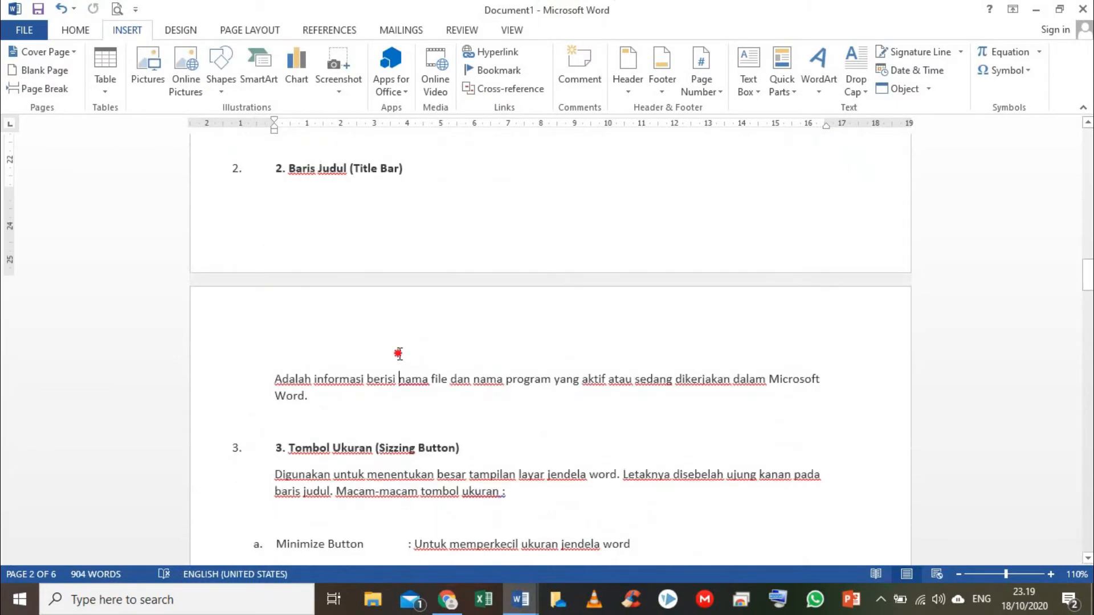
click(400, 354)
click(277, 381)
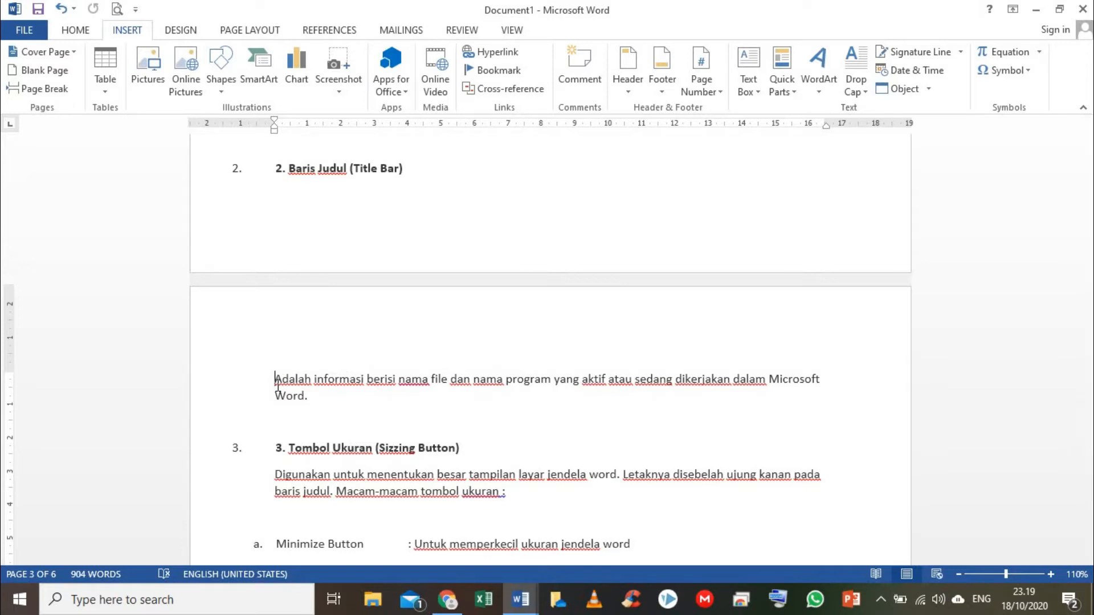
click(49, 73)
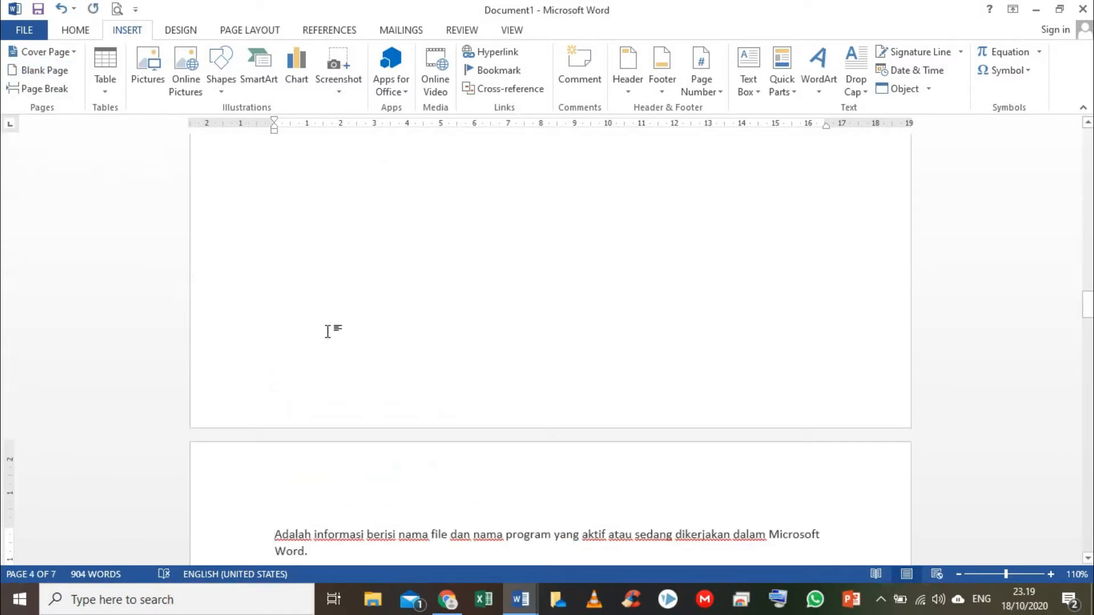
Review the new blank page between "Baris Judul (Title Bar)" and its paragraph, and bring up the Fungsi Menu INSERT document.
scroll(377, 364, up, 10)
scroll(377, 363, up, 2)
scroll(399, 320, up, 3)
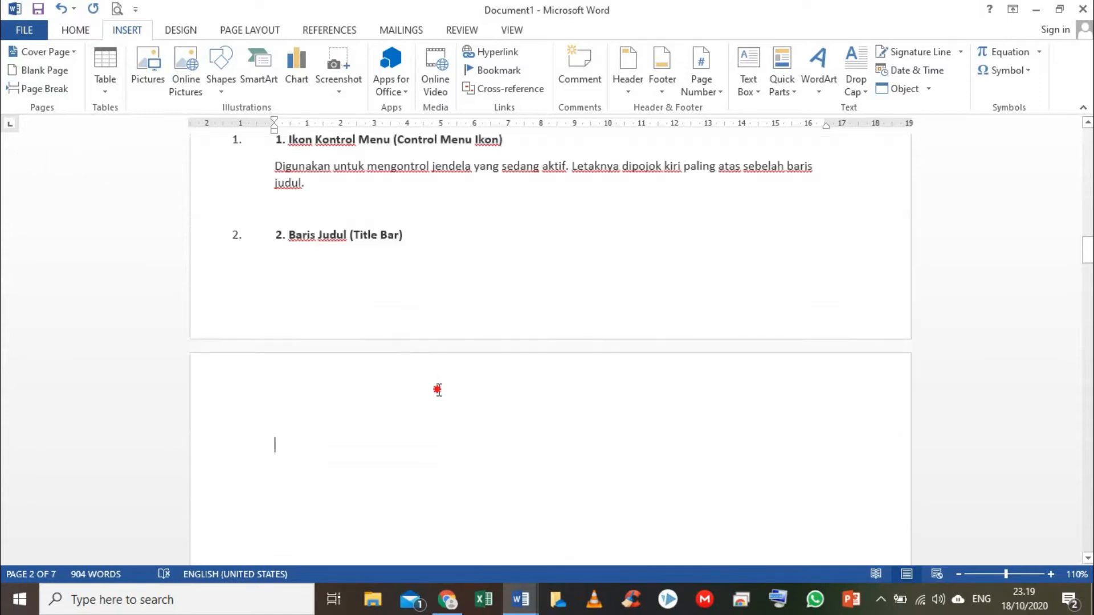
scroll(382, 393, down, 9)
scroll(375, 386, down, 8)
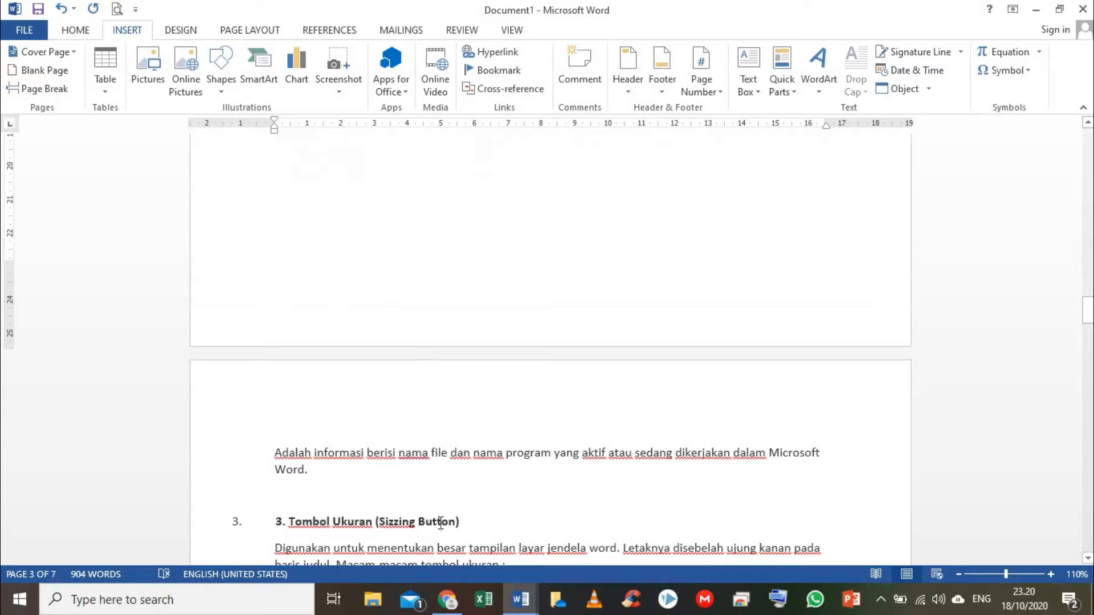
click(520, 600)
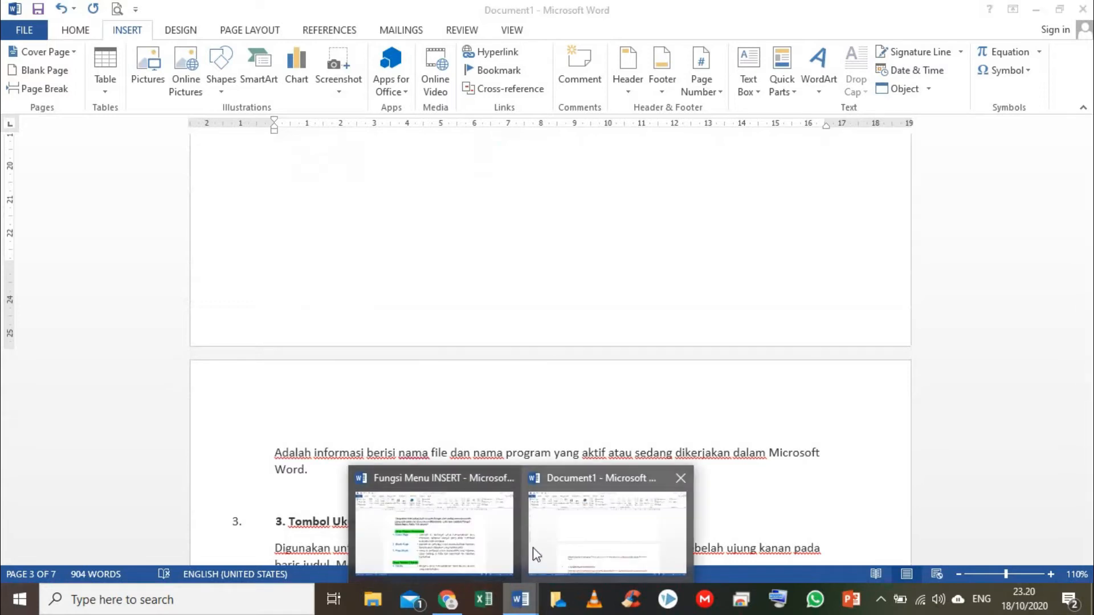
click(488, 548)
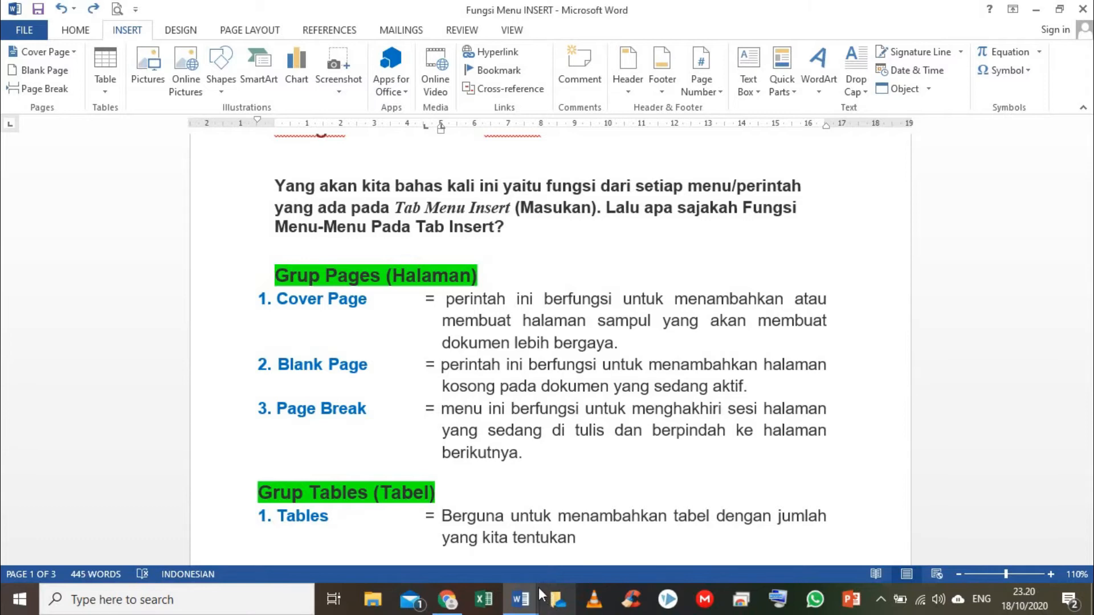
Return to Document1 and insert a page break in the empty area below the Close/Exit Button line.
click(433, 529)
scroll(406, 449, down, 6)
click(334, 351)
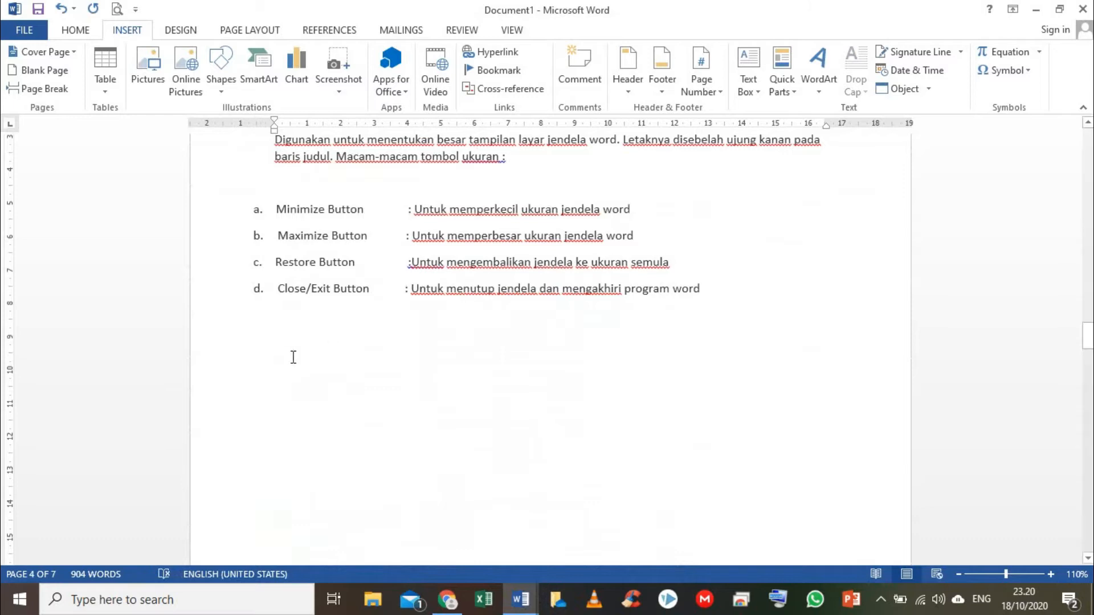
click(44, 90)
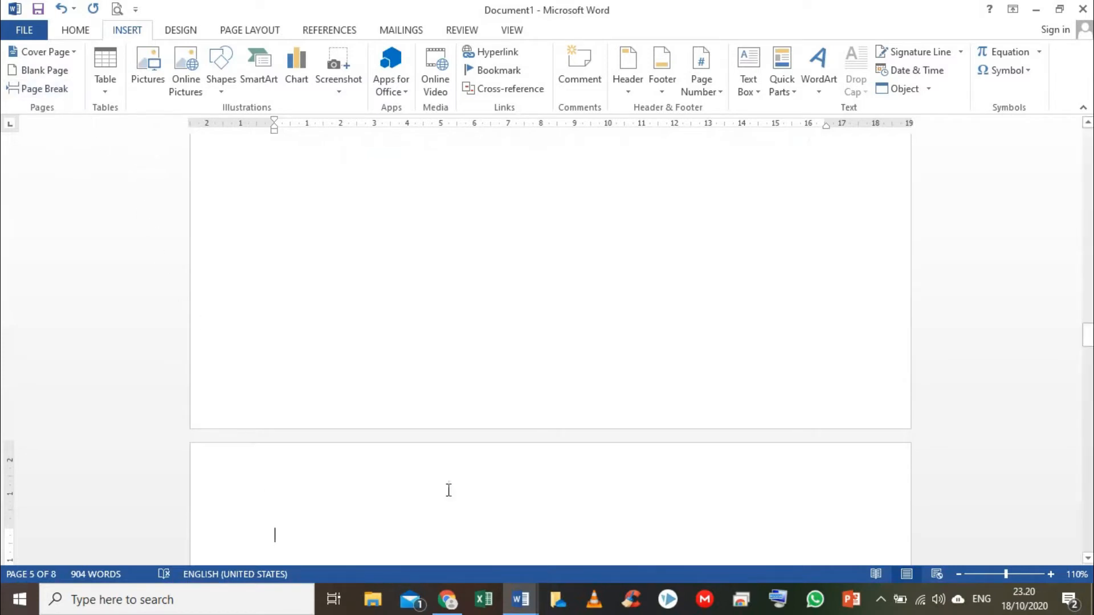
Read the Tables description in the Fungsi Menu INSERT document, and return to Document1.
mouse_move(505, 600)
click(433, 516)
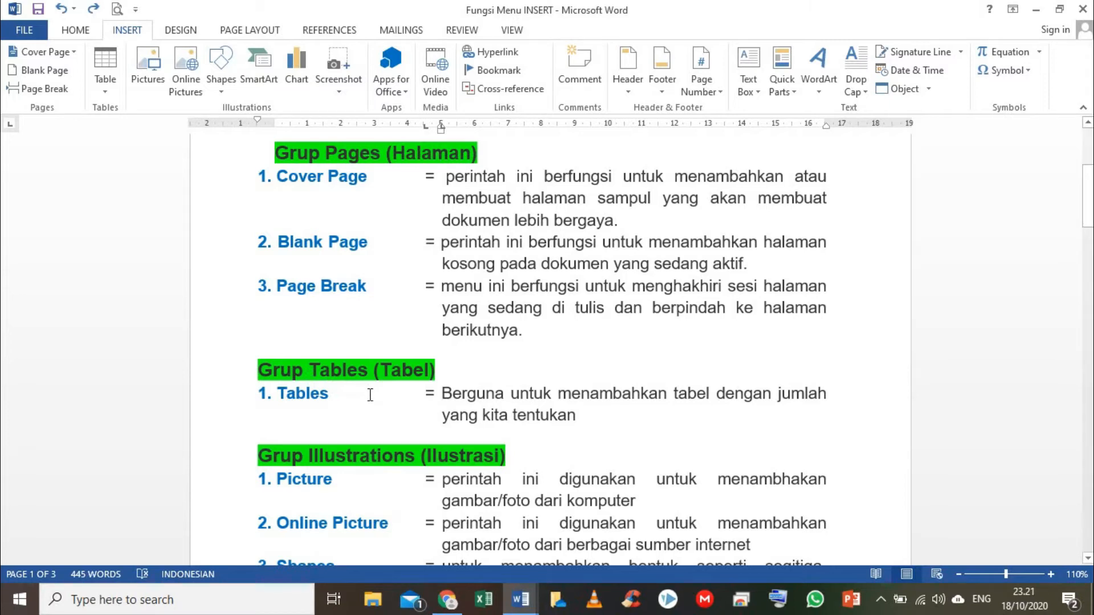
click(519, 603)
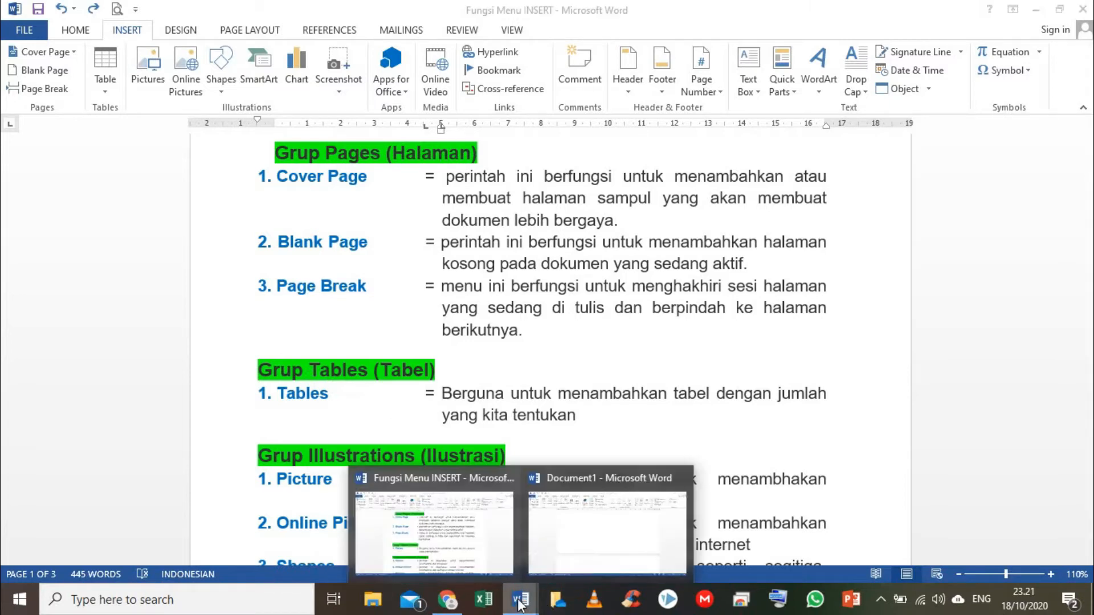
click(587, 552)
Insert a table with 6 columns and 8 rows at the start of the empty page after the page break.
scroll(368, 413, down, 10)
click(301, 323)
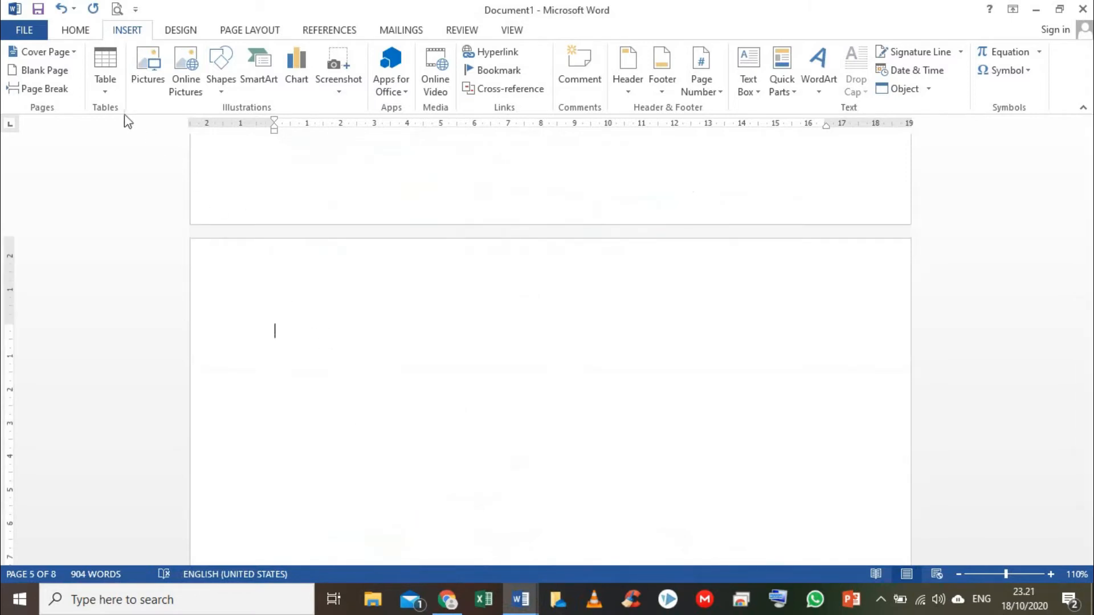
click(103, 94)
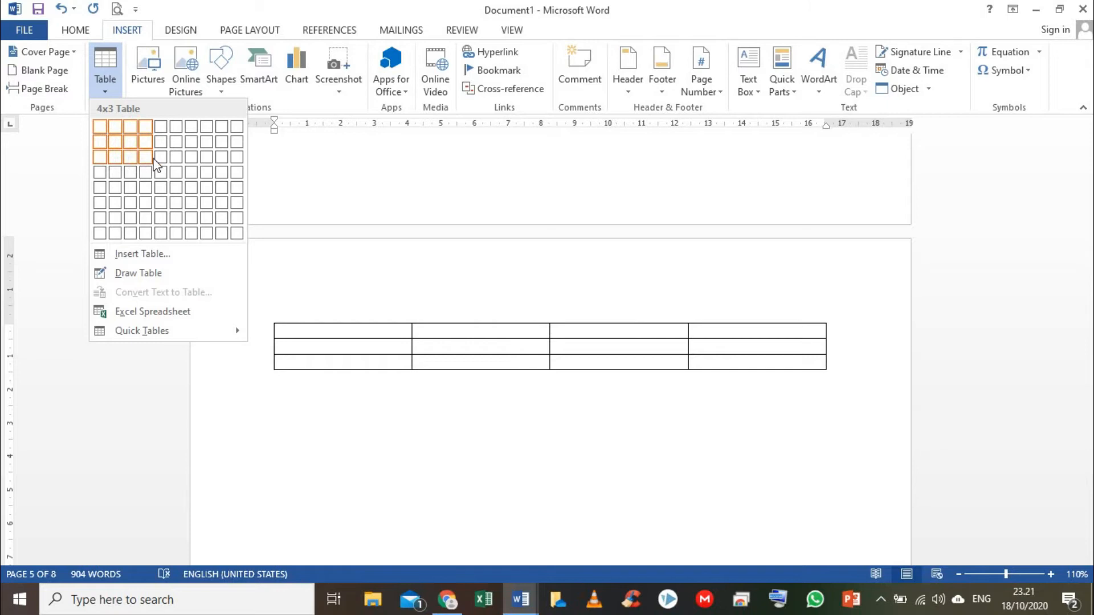
click(181, 228)
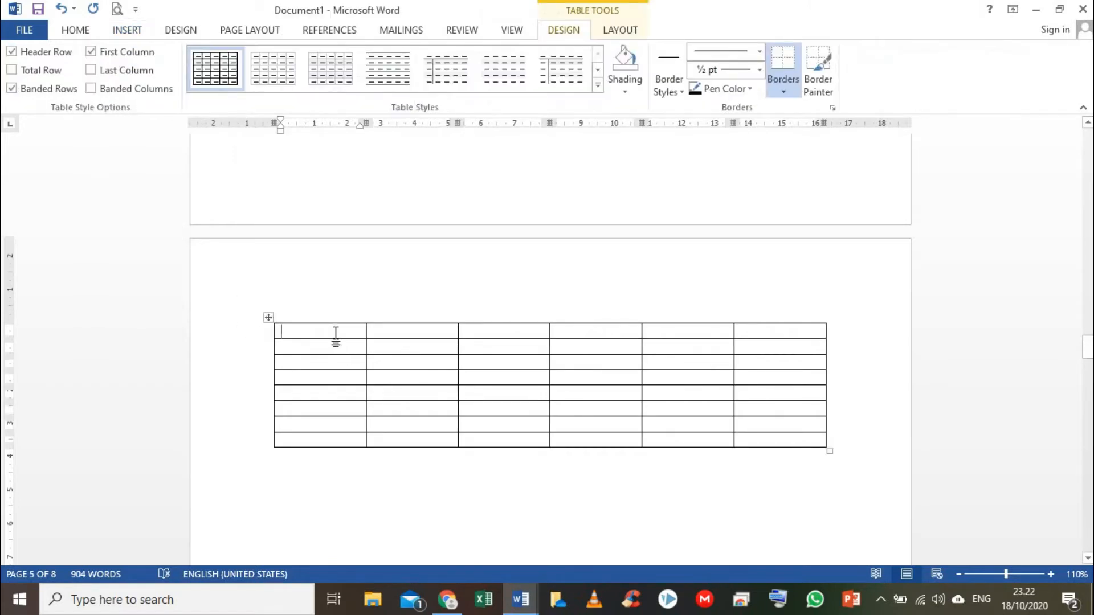
Insert a second table with 10 columns and 20 rows below the first one, using the Insert Table dialog.
click(304, 471)
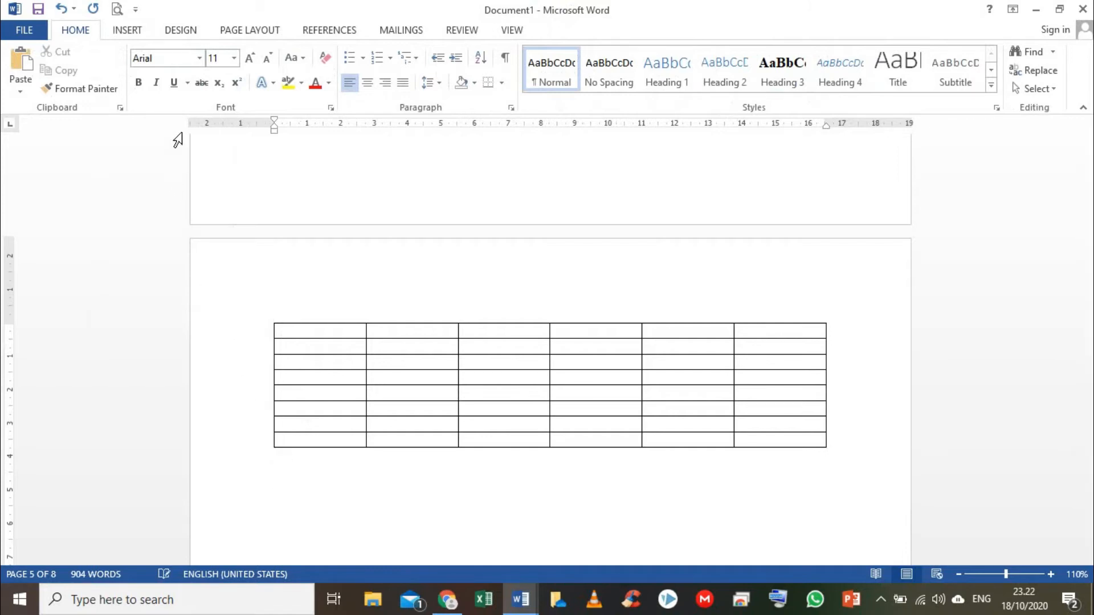
click(131, 32)
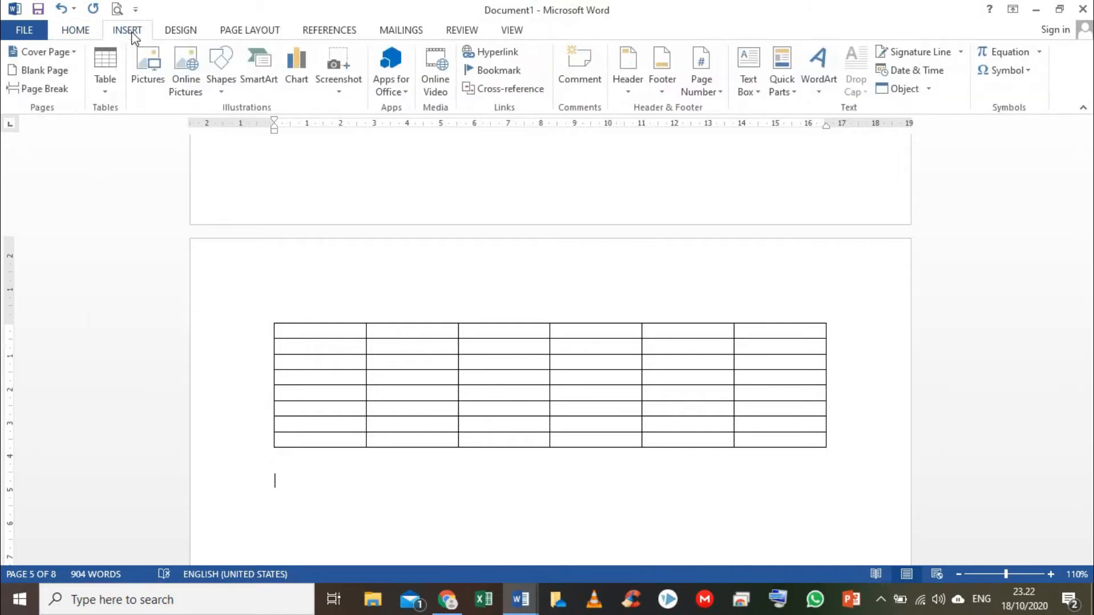
click(105, 92)
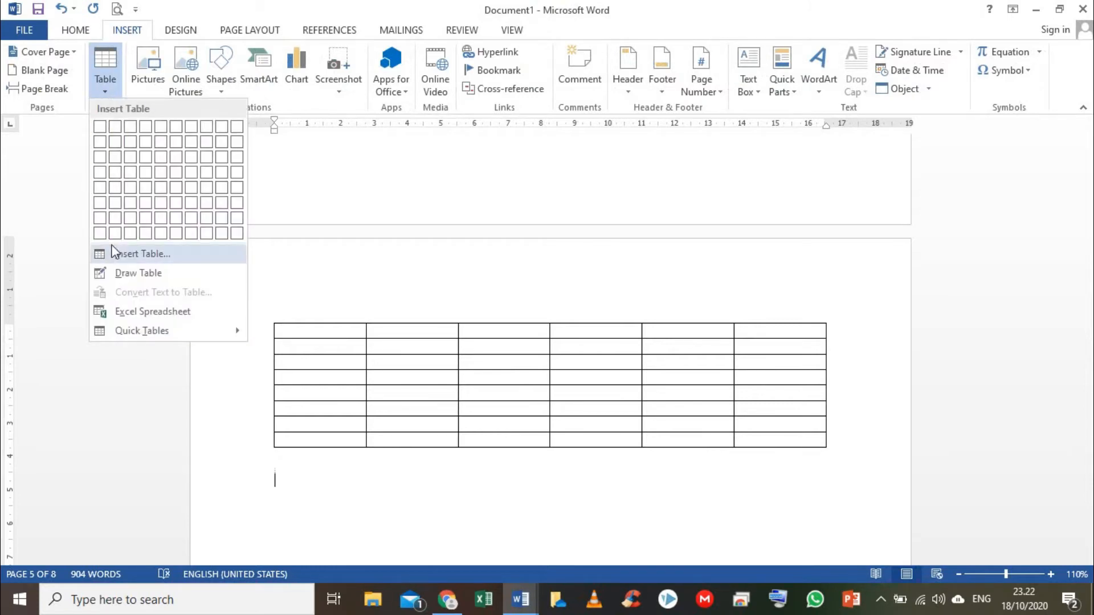
click(145, 257)
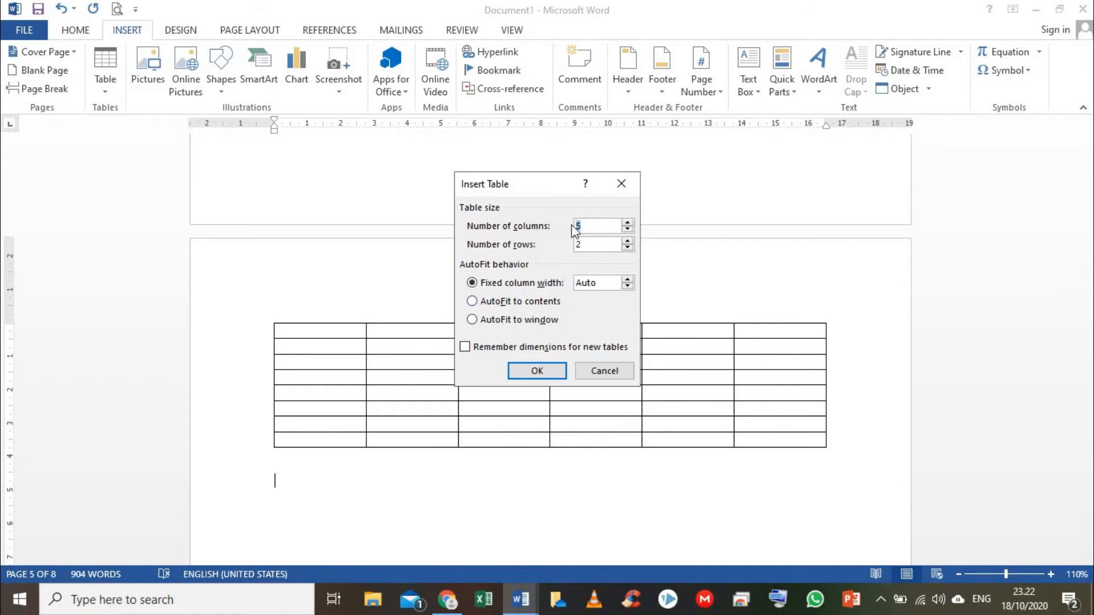
text(10)
click(583, 245)
click(583, 245)
text(0)
click(536, 371)
scroll(535, 365, down, 3)
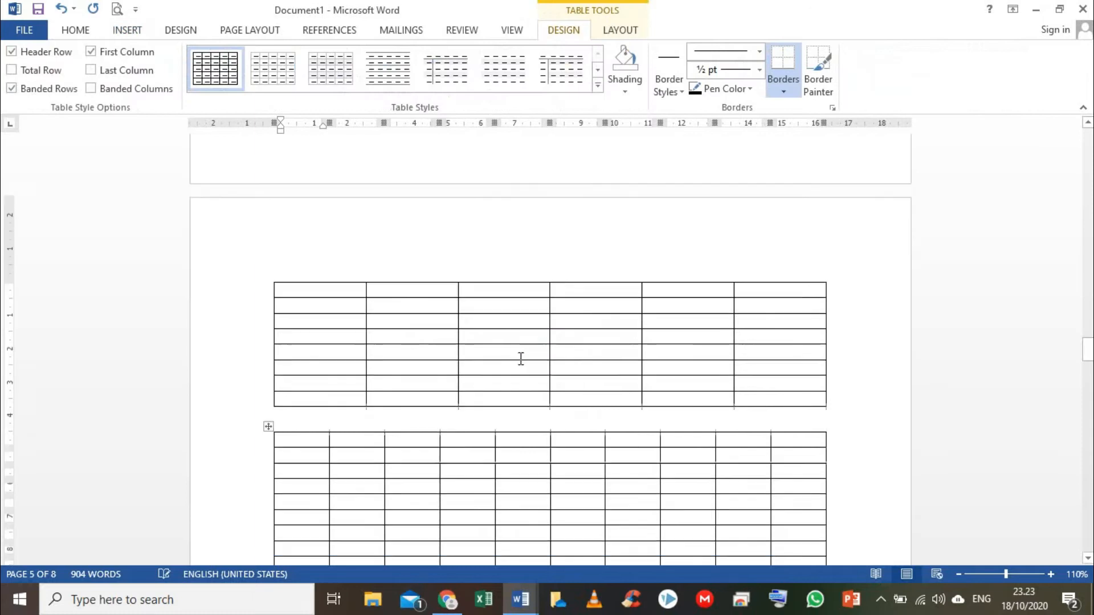
scroll(477, 365, down, 3)
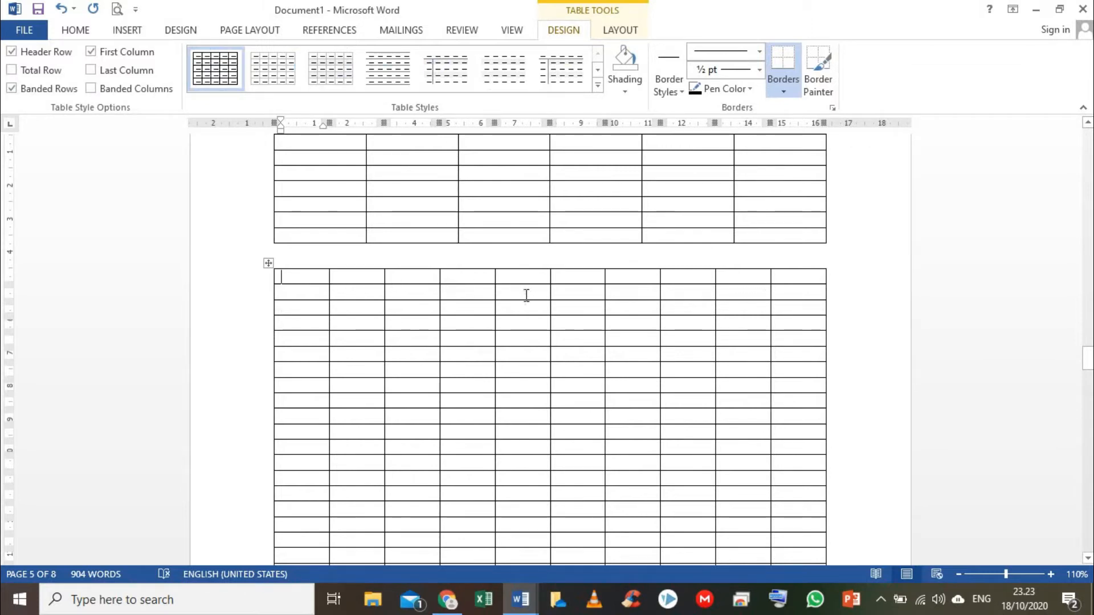
scroll(404, 303, down, 3)
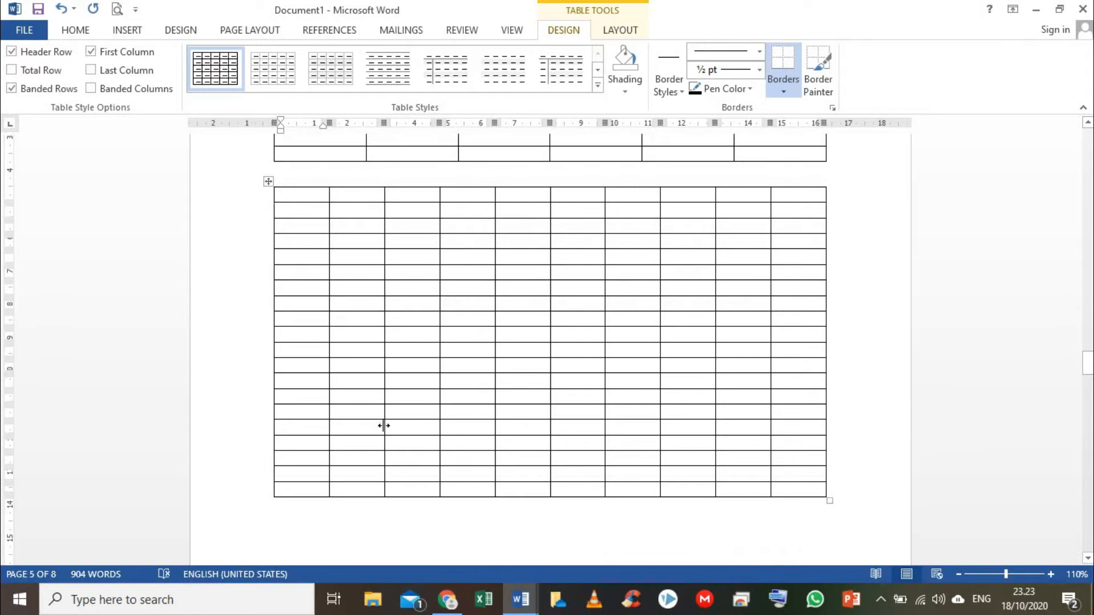
Review both inserted tables, and read the Picture description of the Illustrations group in the Fungsi Menu INSERT document.
scroll(385, 398, up, 6)
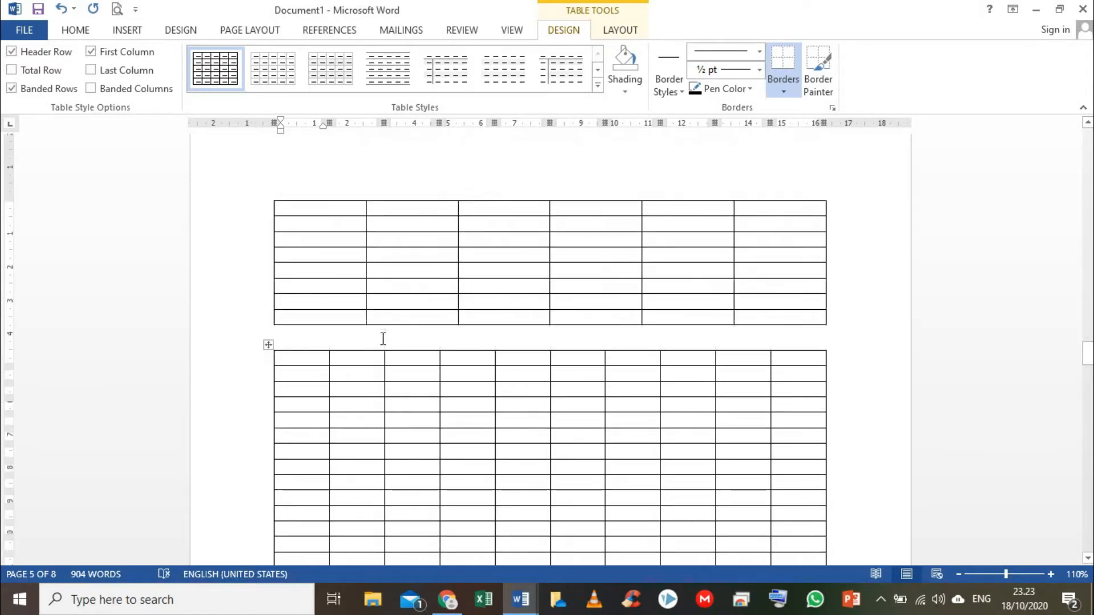
click(127, 33)
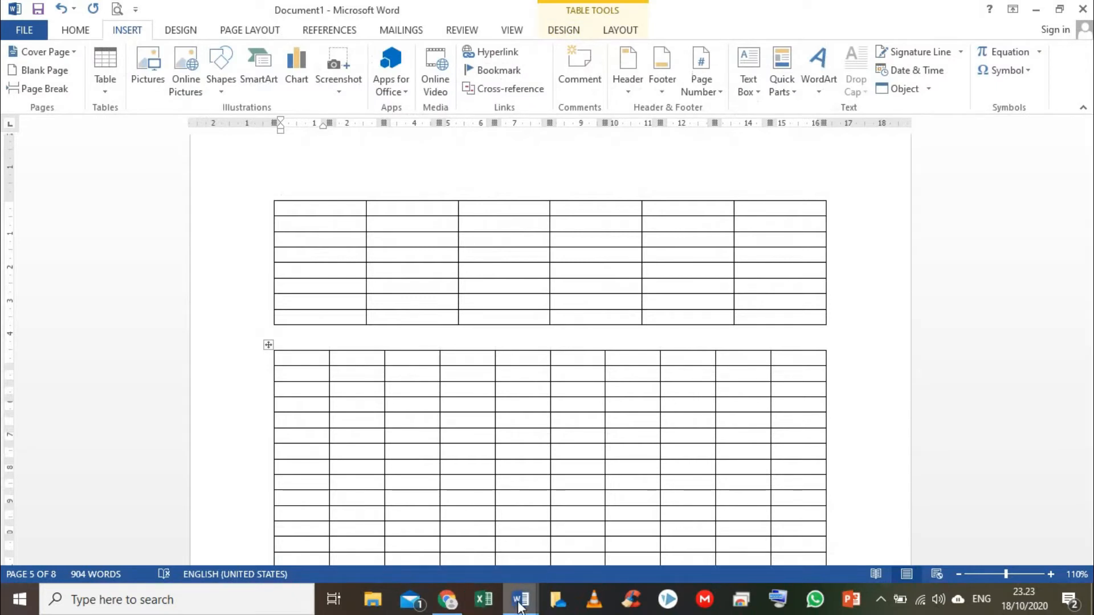
mouse_move(520, 599)
click(472, 553)
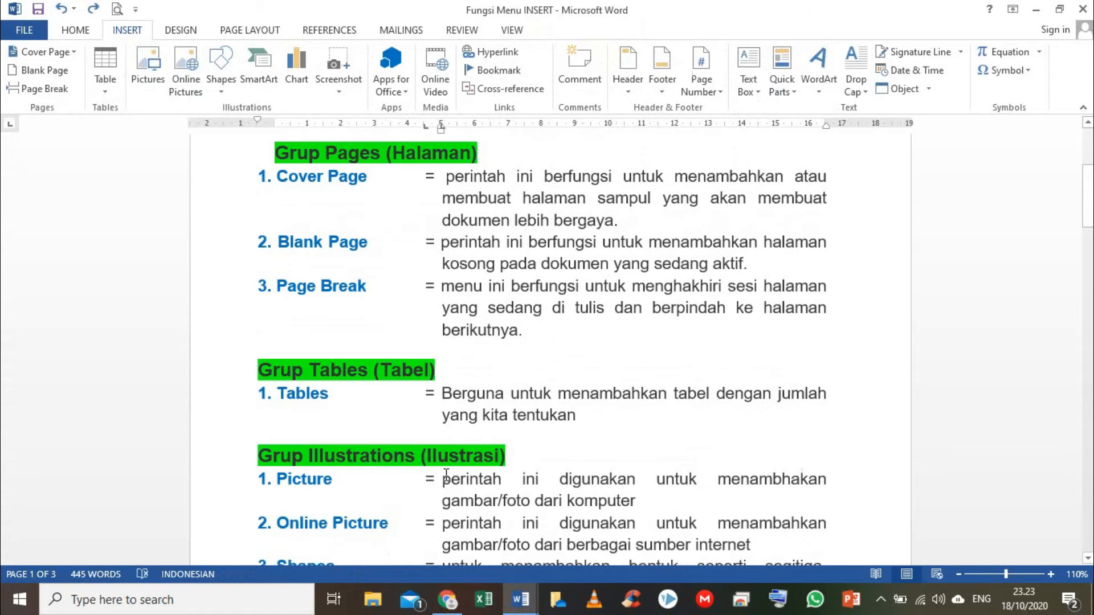
scroll(361, 463, down, 2)
scroll(346, 442, down, 1)
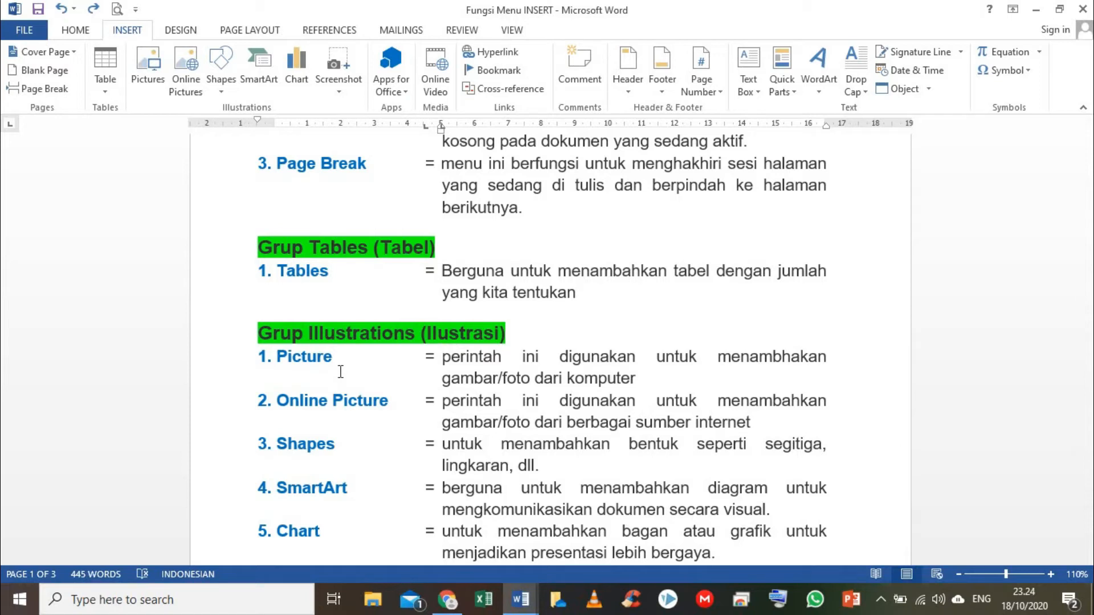
Return to Document1, add several empty lines below the 10-column table and place the insertion point there.
click(522, 604)
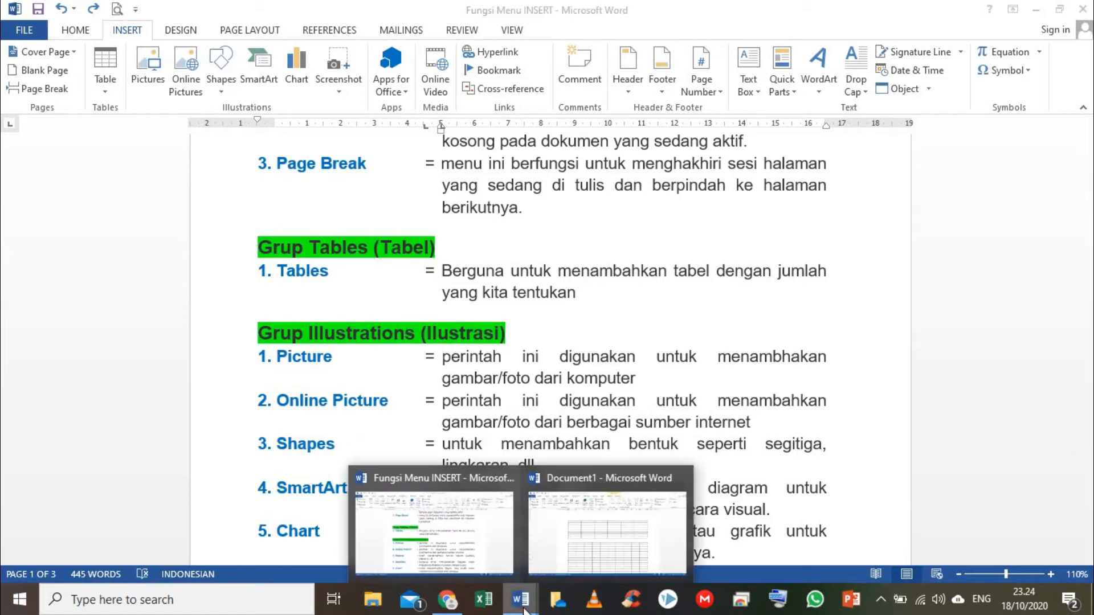
click(552, 551)
scroll(456, 467, down, 9)
click(324, 269)
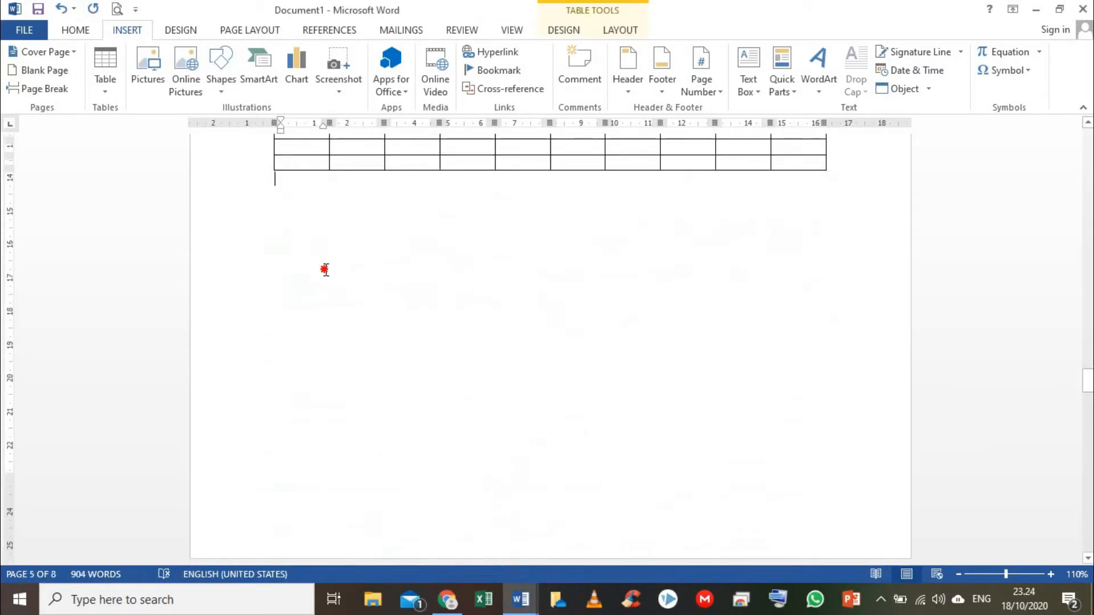
key(Return)
key(Return)
key(Return)
key(Return)
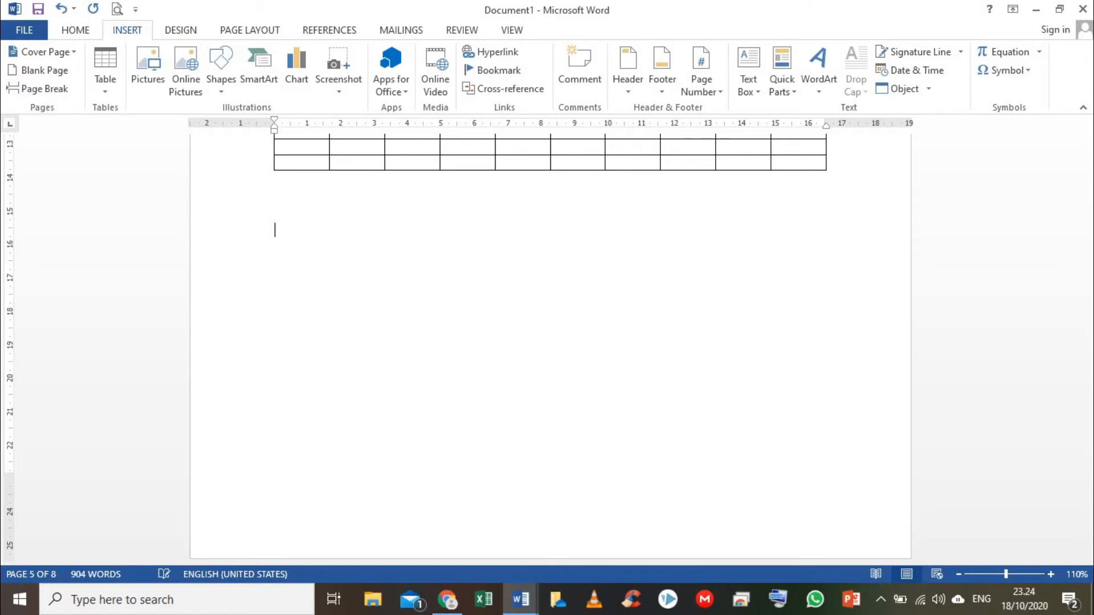
click(274, 206)
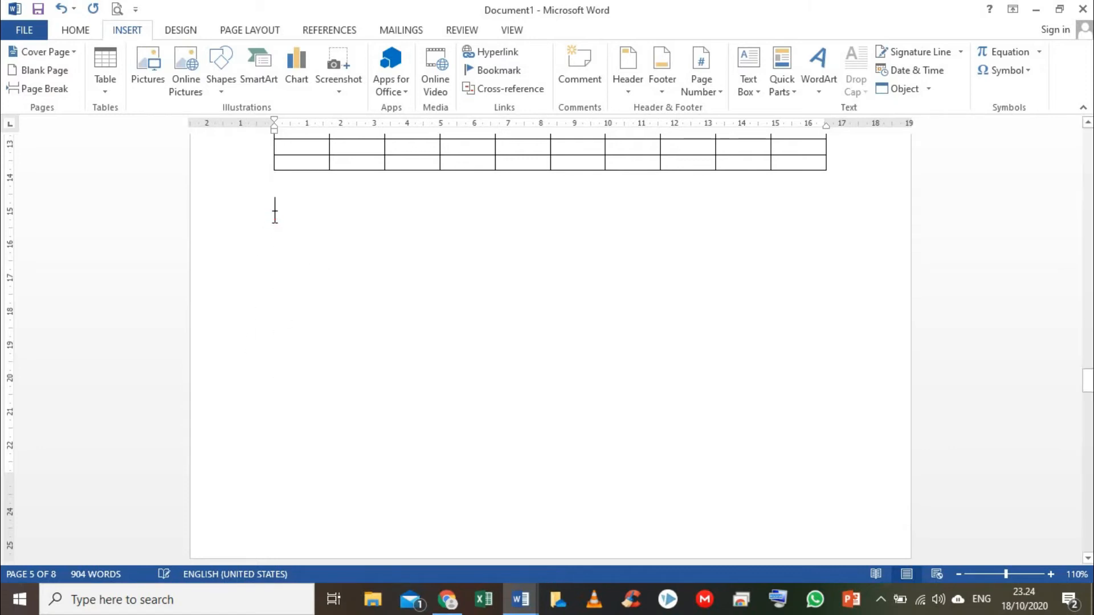
Insert the picture 5b6c68f0-d43f-4418-8b7b-2f496d1bc340 from the Pictures folder below the table, inspect it in full and deselect it.
click(157, 84)
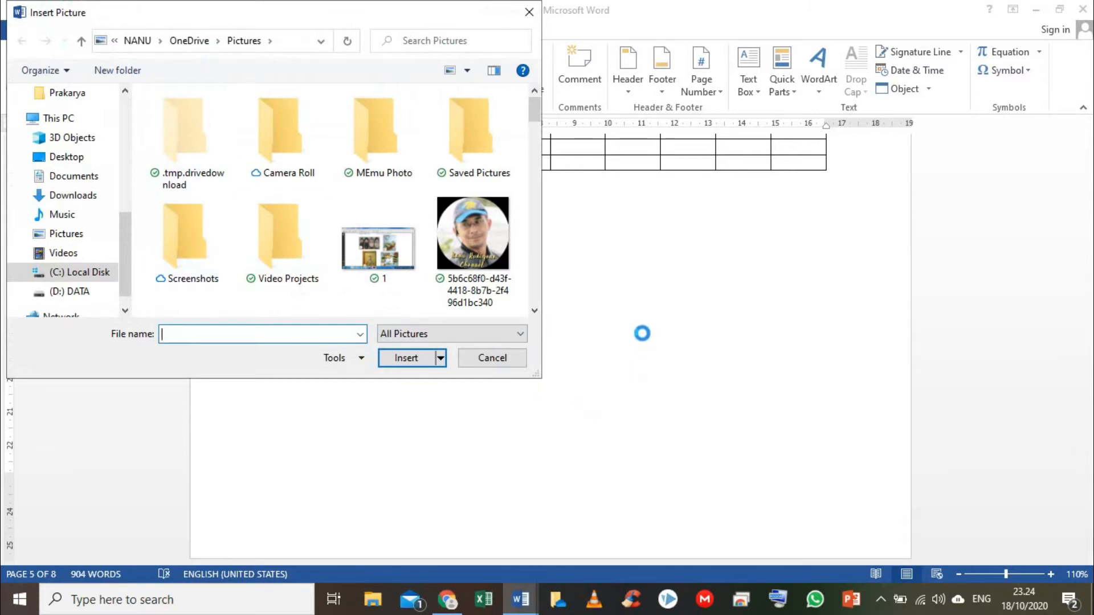
click(468, 246)
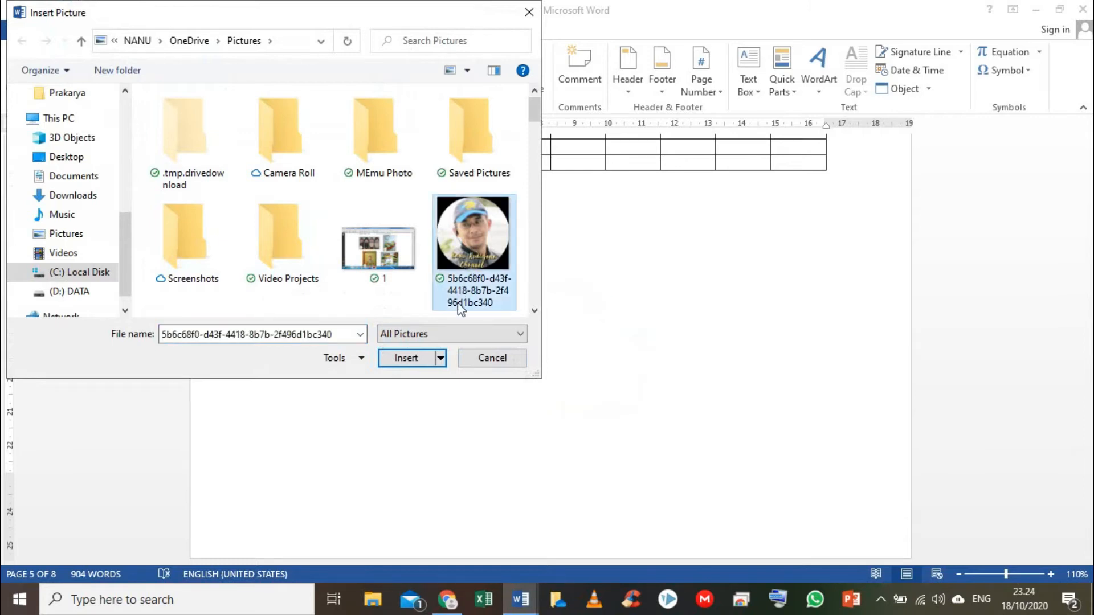
click(405, 359)
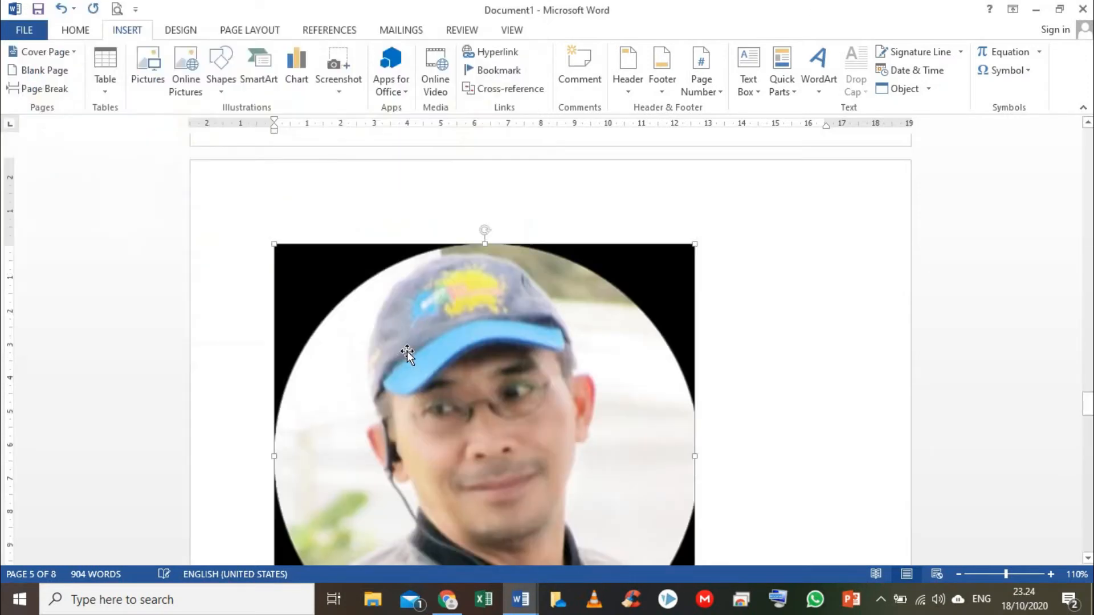
scroll(412, 308, down, 3)
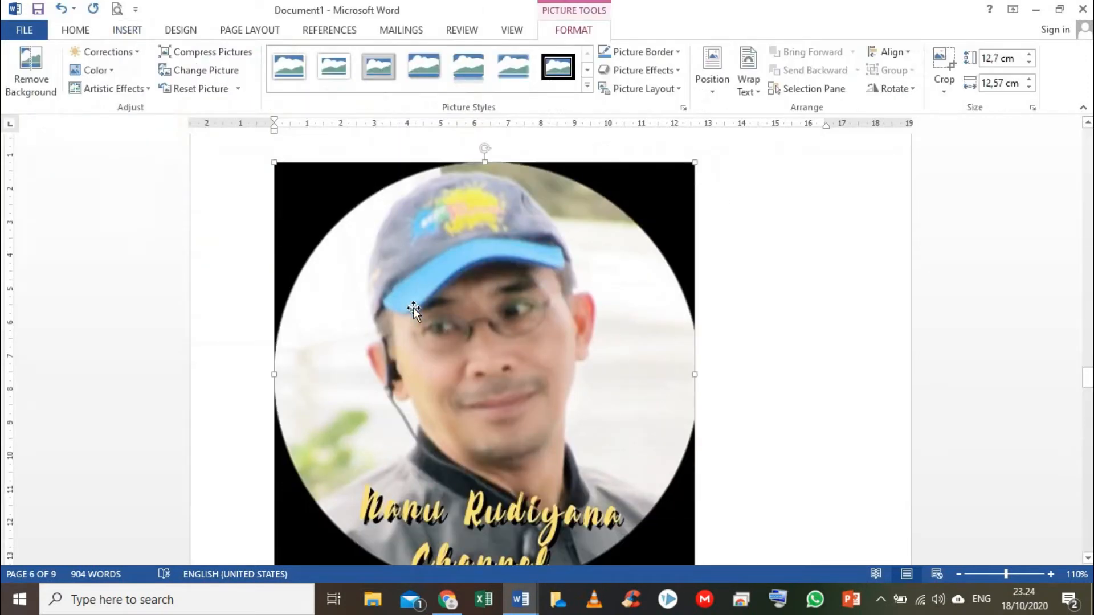
scroll(412, 305, up, 2)
scroll(383, 239, up, 4)
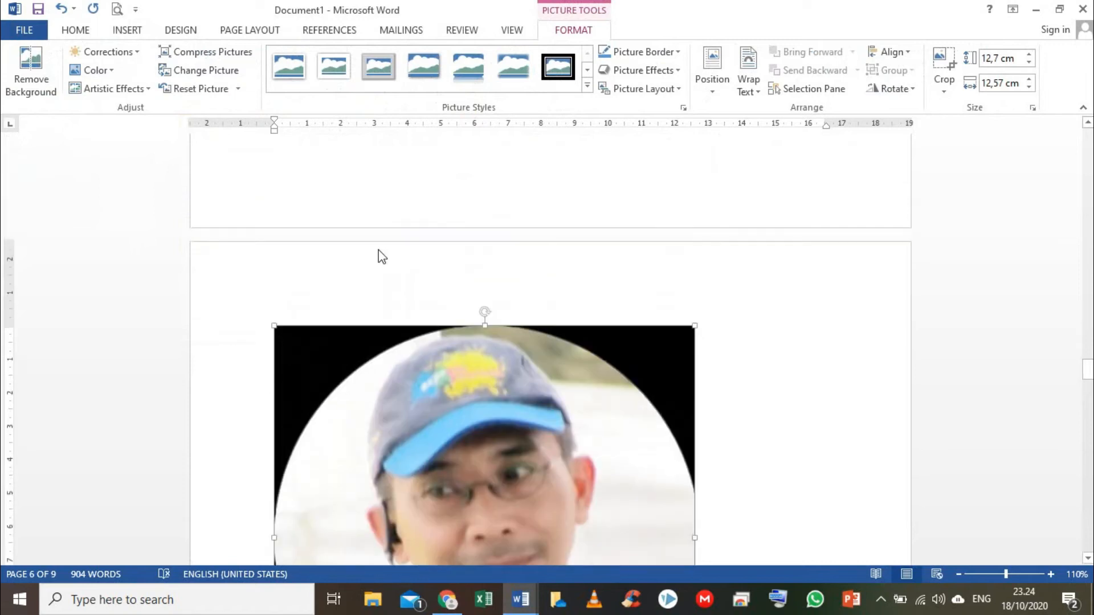
scroll(381, 255, down, 3)
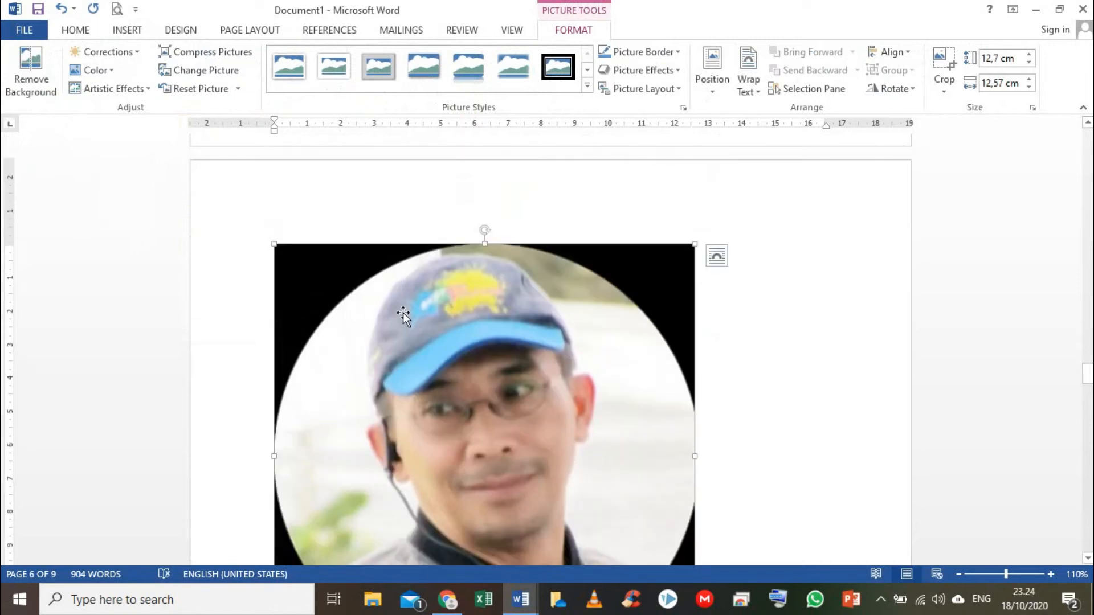
scroll(402, 313, down, 7)
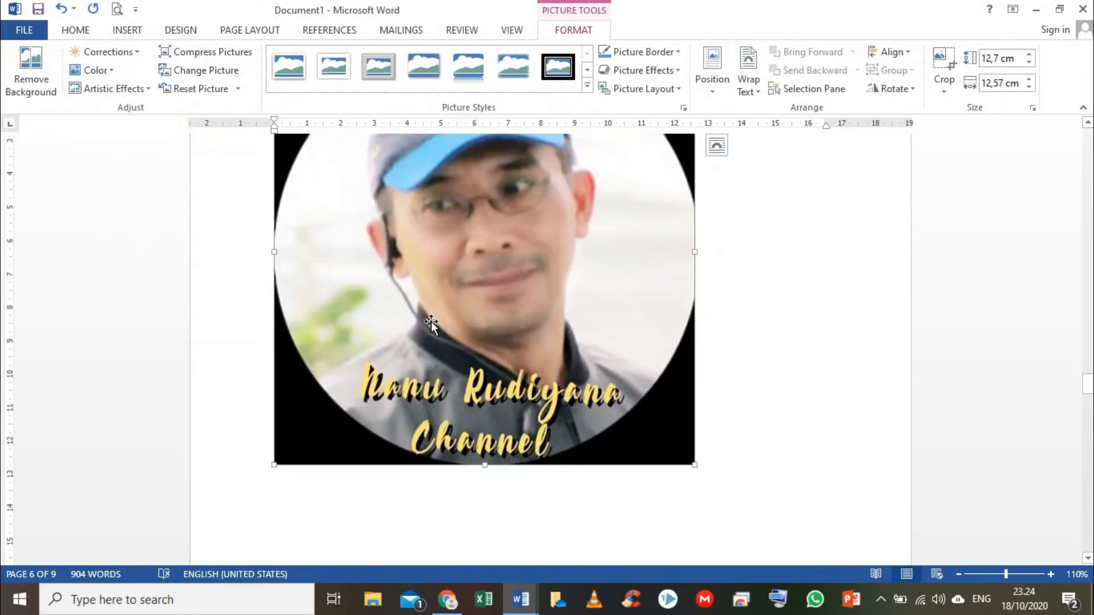
scroll(435, 324, down, 3)
click(390, 427)
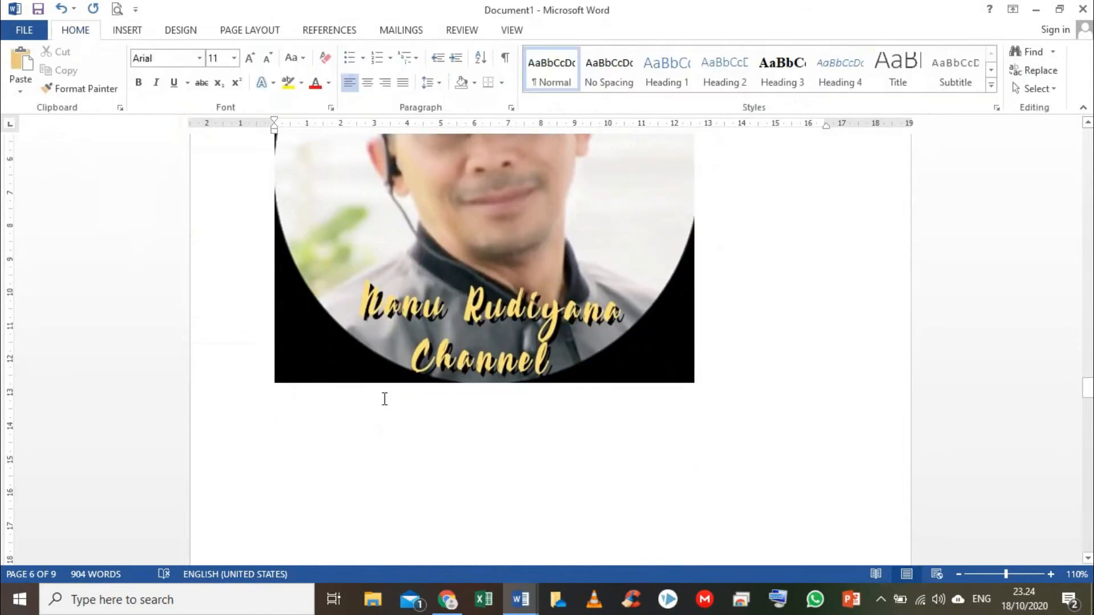
Read the Online Picture description in the Fungsi Menu INSERT document, and try the Online Pictures command before cancelling it.
click(521, 600)
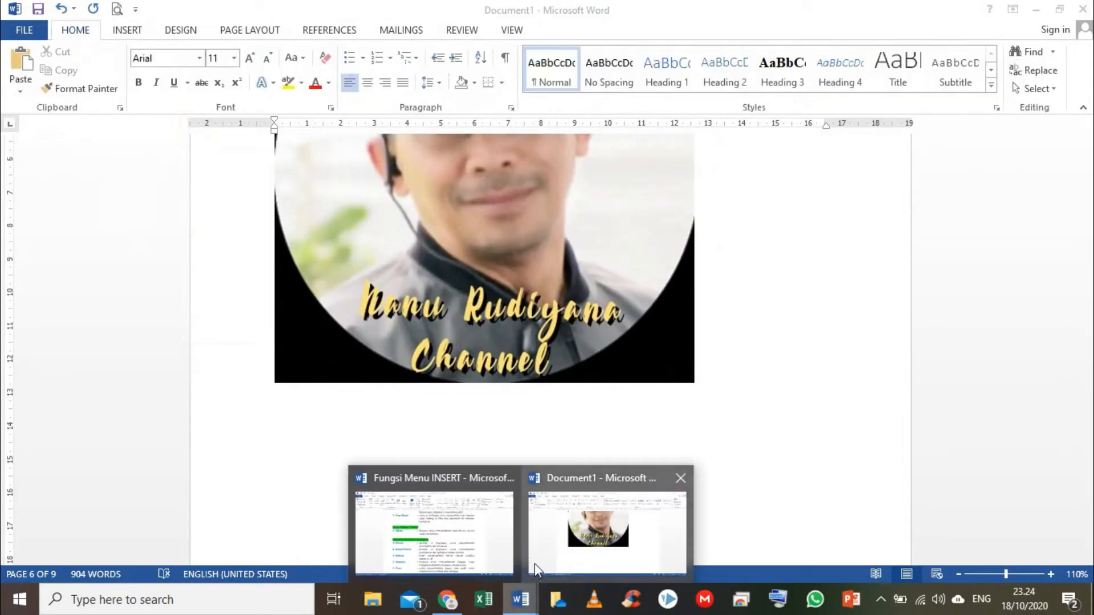
click(483, 562)
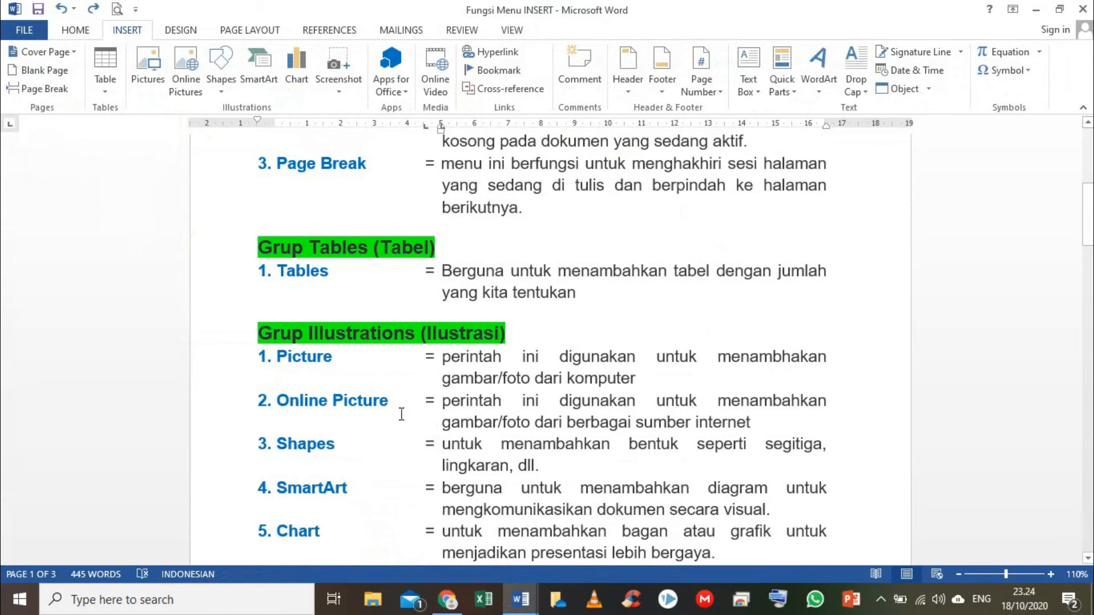
scroll(402, 419, down, 1)
scroll(401, 410, down, 2)
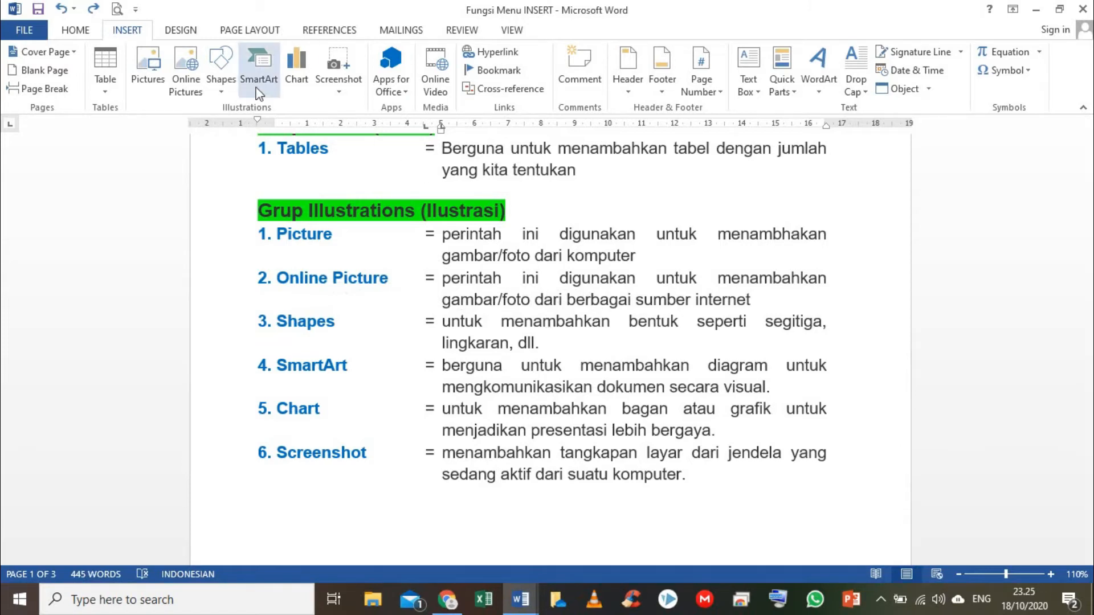
click(184, 76)
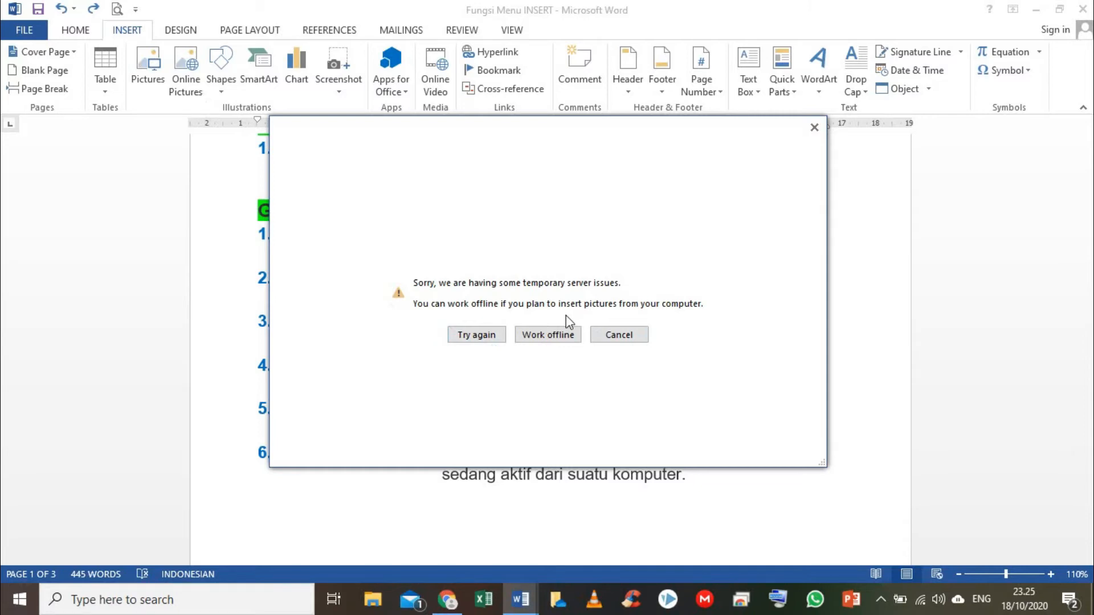
click(627, 337)
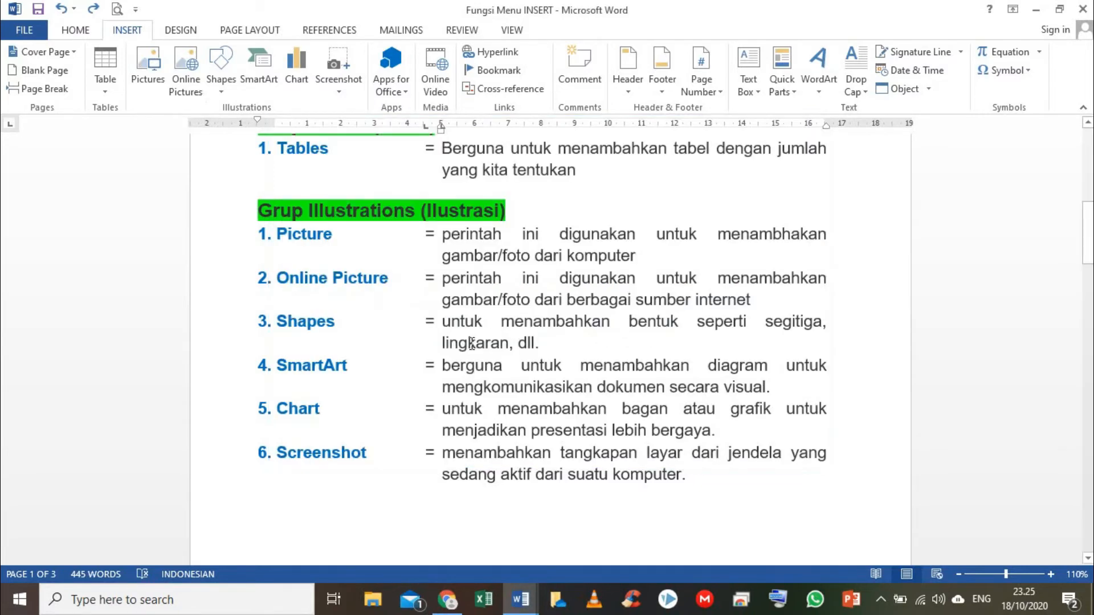
Read the Shapes description in the Fungsi Menu INSERT document, and return to Document1.
scroll(462, 359, down, 1)
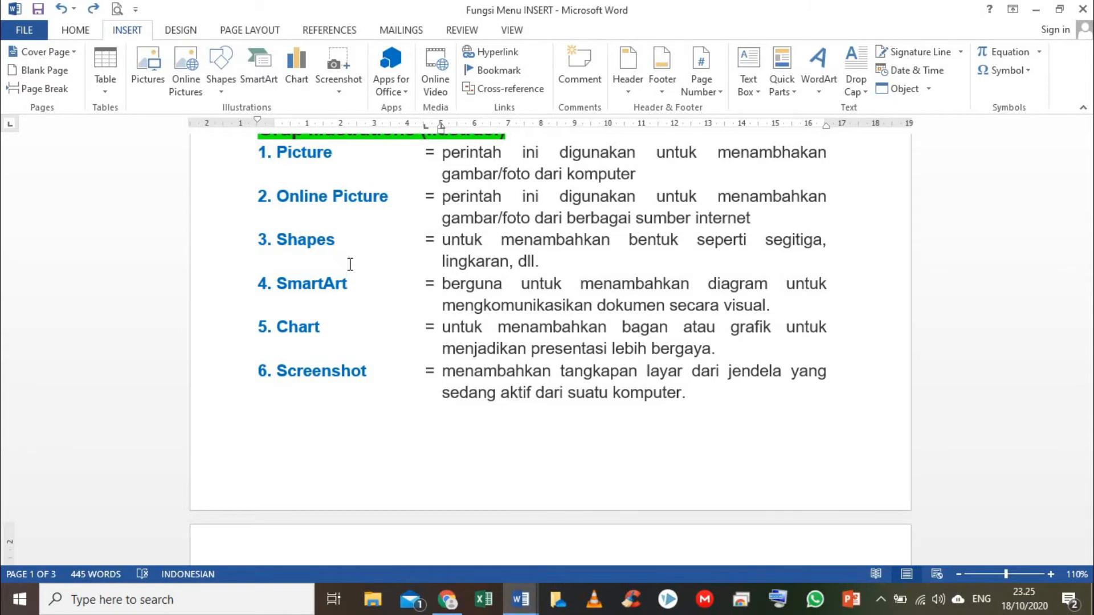
scroll(415, 411, down, 1)
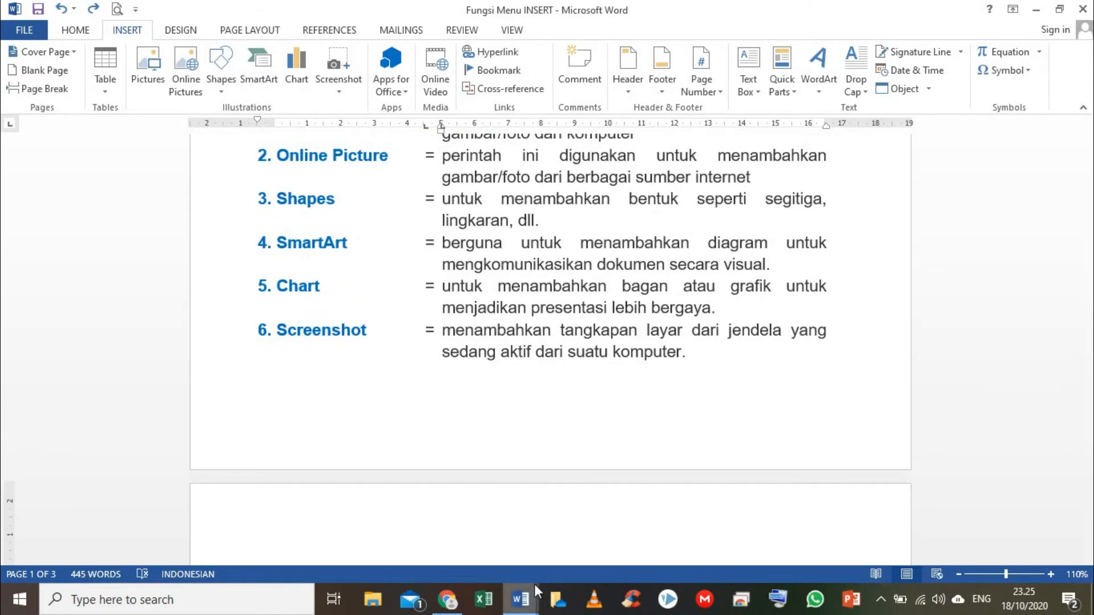
mouse_move(526, 584)
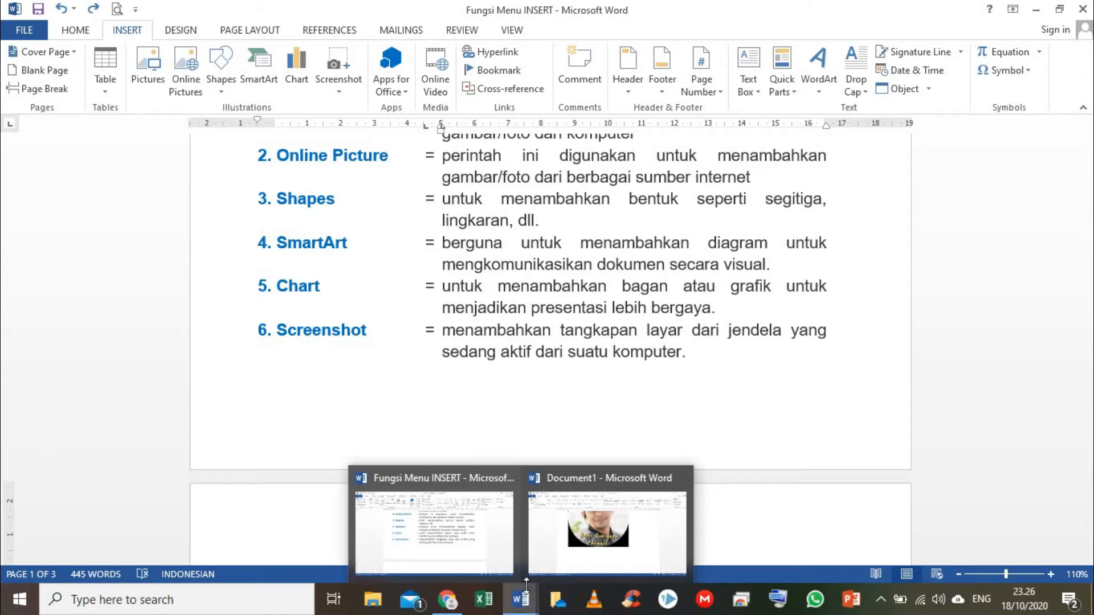
click(550, 548)
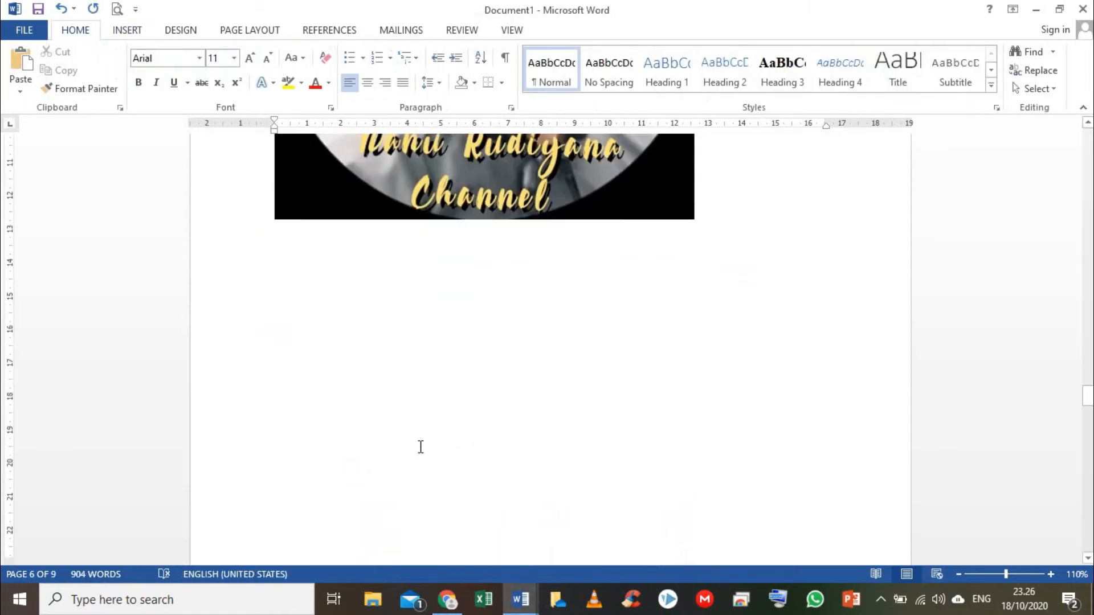
Draw an oval about 5.6 cm wide and 5.3 cm high in the empty area below the portrait picture.
click(346, 313)
click(126, 32)
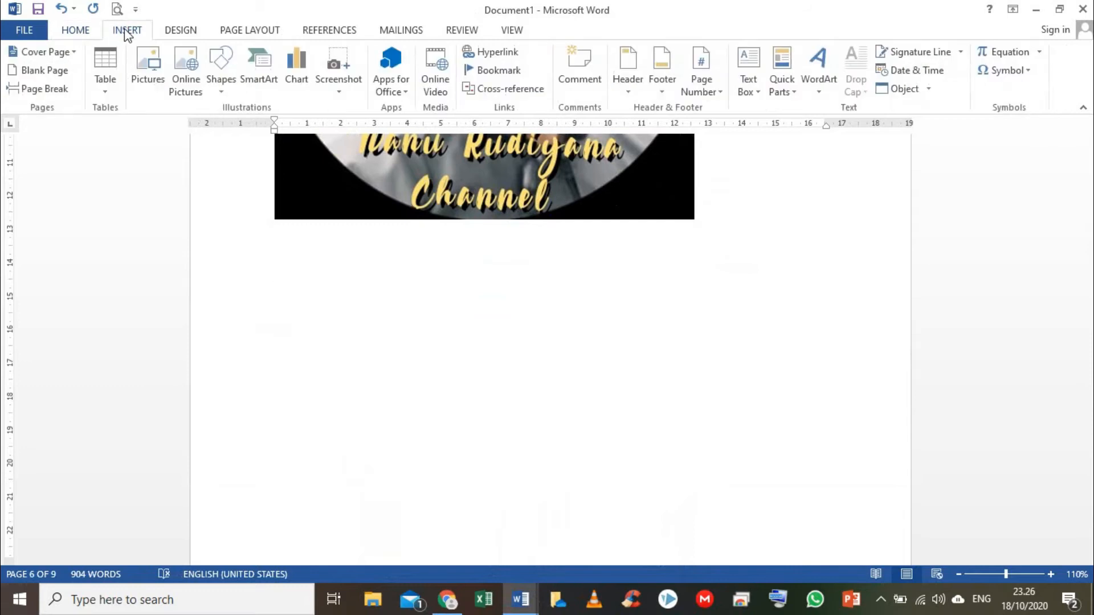
click(222, 94)
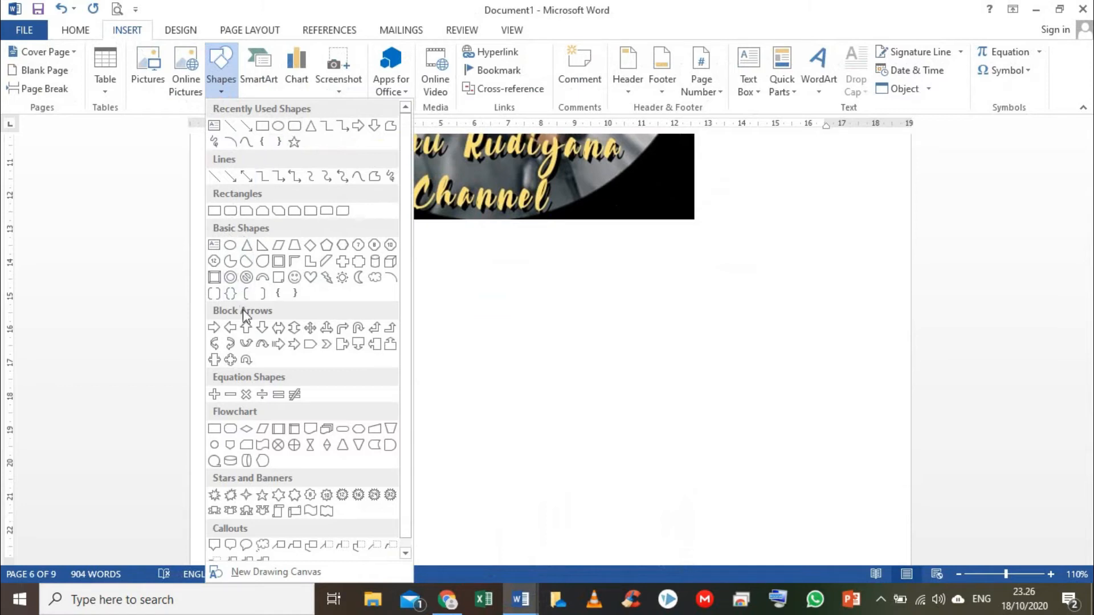
click(278, 128)
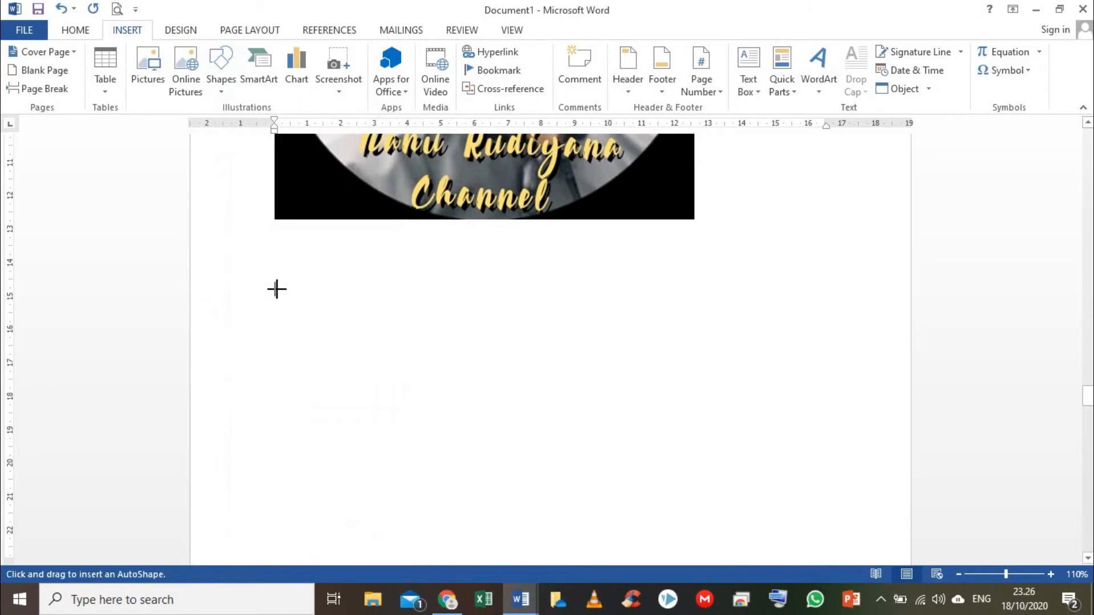
mouse_move(277, 288)
mouse_down()
mouse_move(293, 337)
mouse_move(328, 375)
mouse_move(405, 405)
mouse_move(423, 444)
mouse_move(469, 447)
mouse_move(465, 465)
mouse_up()
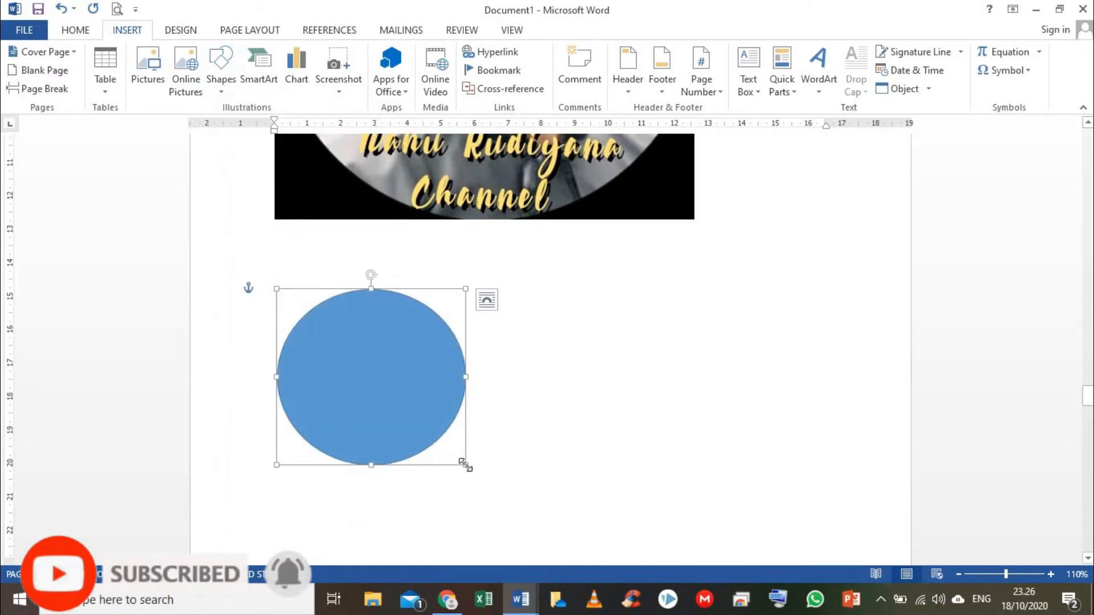
click(520, 383)
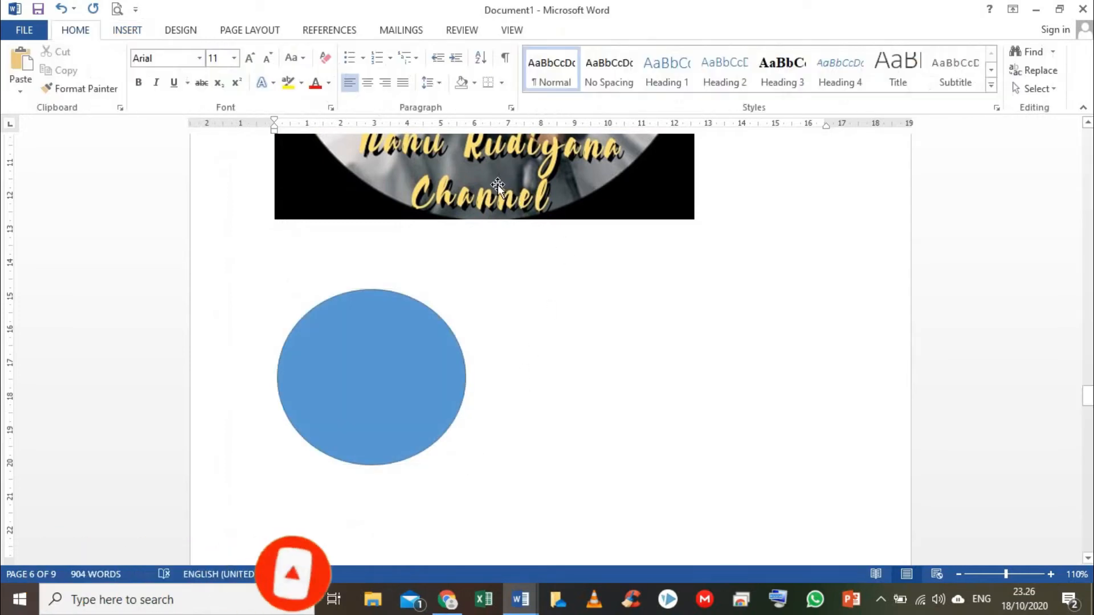
Start a new page after the oval and add empty lines at its beginning.
scroll(464, 431, down, 2)
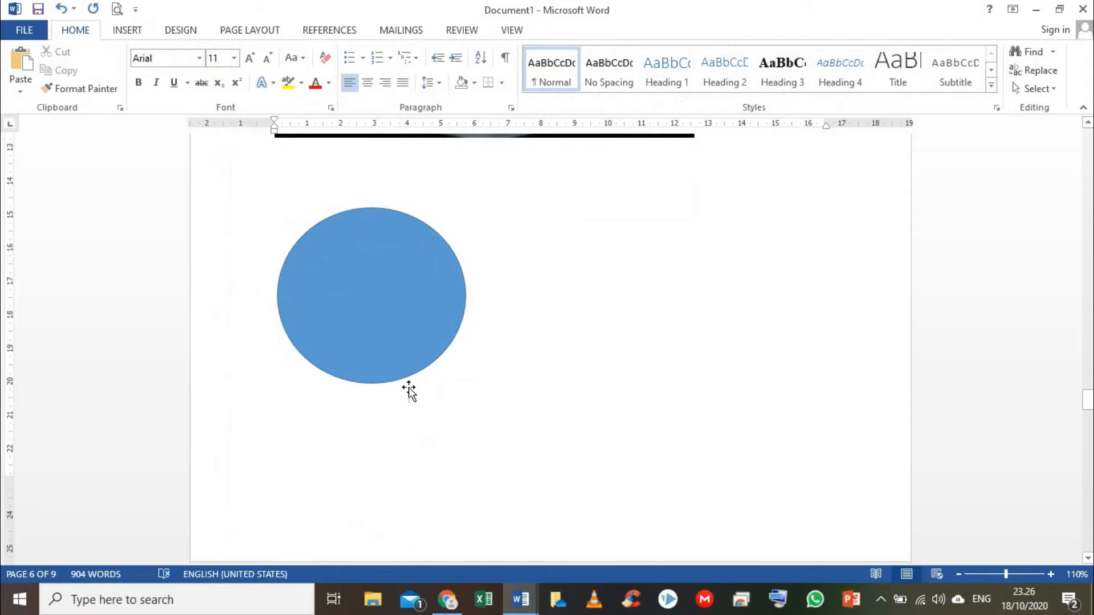
key(ctrl+Return)
key(Return)
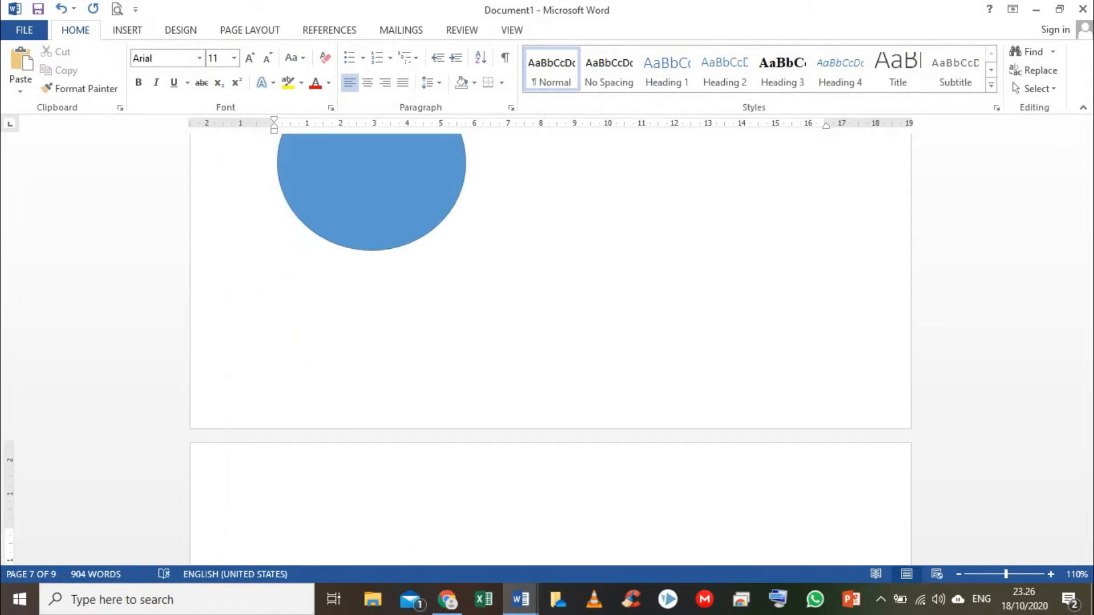
key(Return)
Draw a donut shape about 6 cm wide and 5 cm high, below and to the right of the blue oval.
click(127, 31)
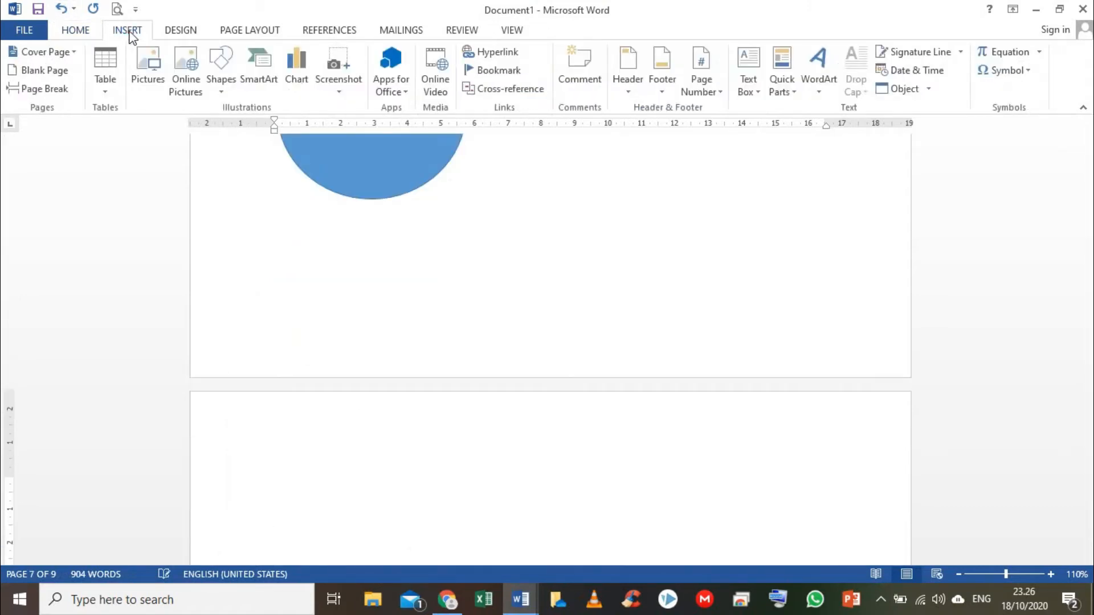
click(220, 94)
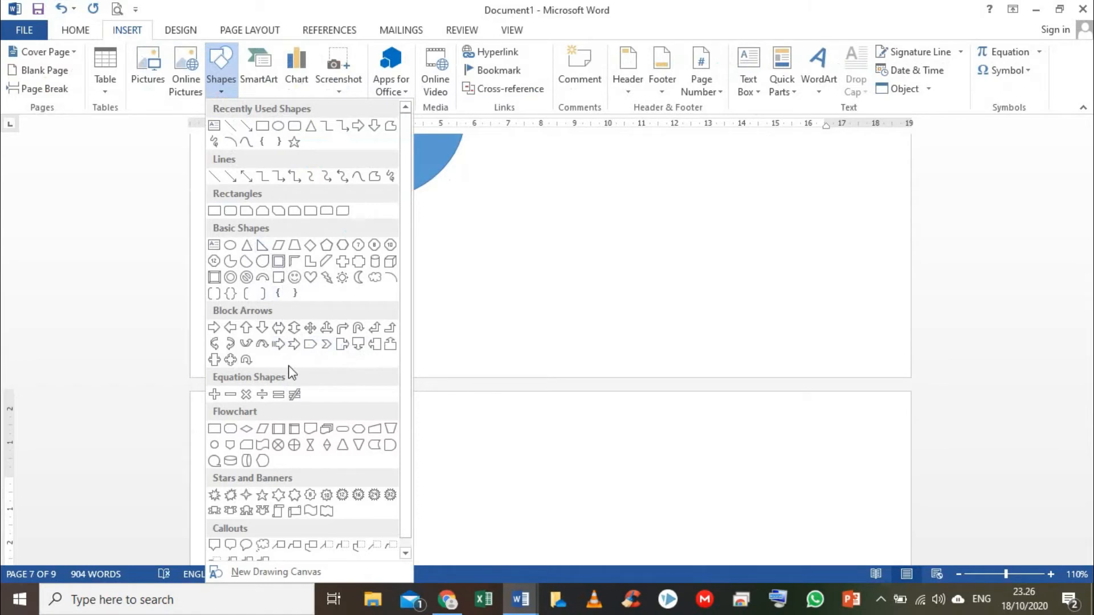
click(230, 278)
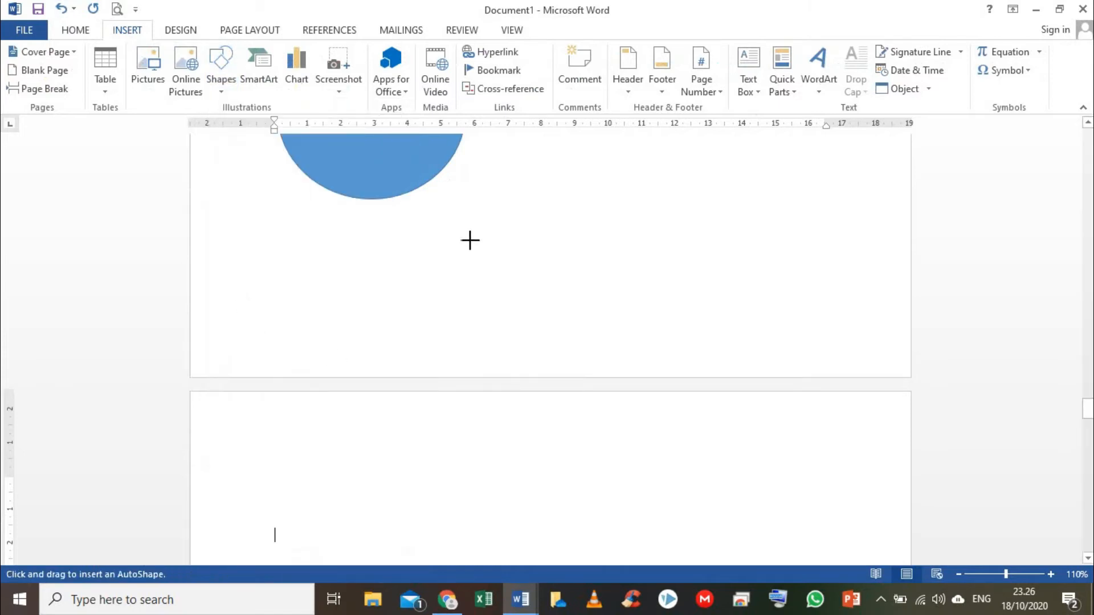
drag(533, 164, 736, 329)
scroll(314, 270, up, 3)
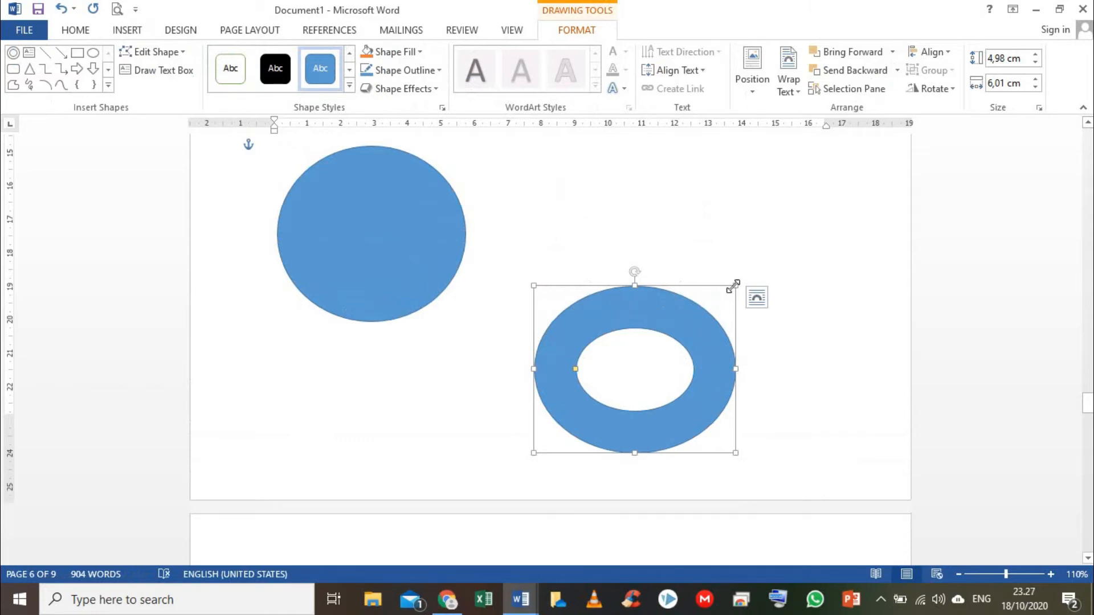
Reshape the donut to about 8.87 cm wide and 4.93 cm high with a thinner ring, and rotate it 180 degrees.
mouse_move(734, 286)
mouse_down()
mouse_move(812, 214)
mouse_move(746, 259)
mouse_move(622, 382)
mouse_move(733, 287)
mouse_up()
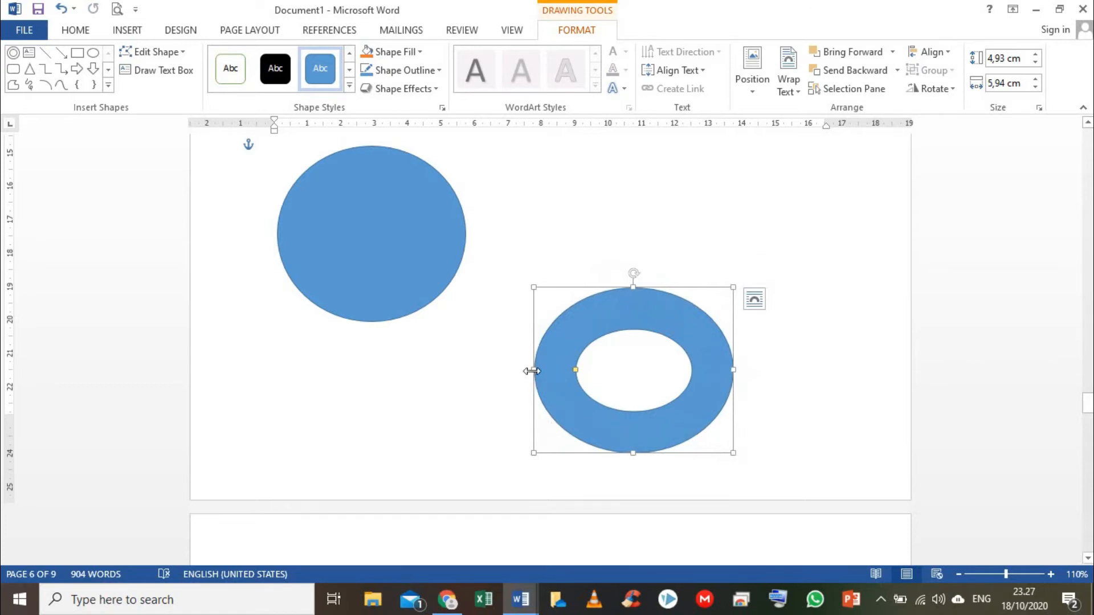
drag(533, 370, 436, 384)
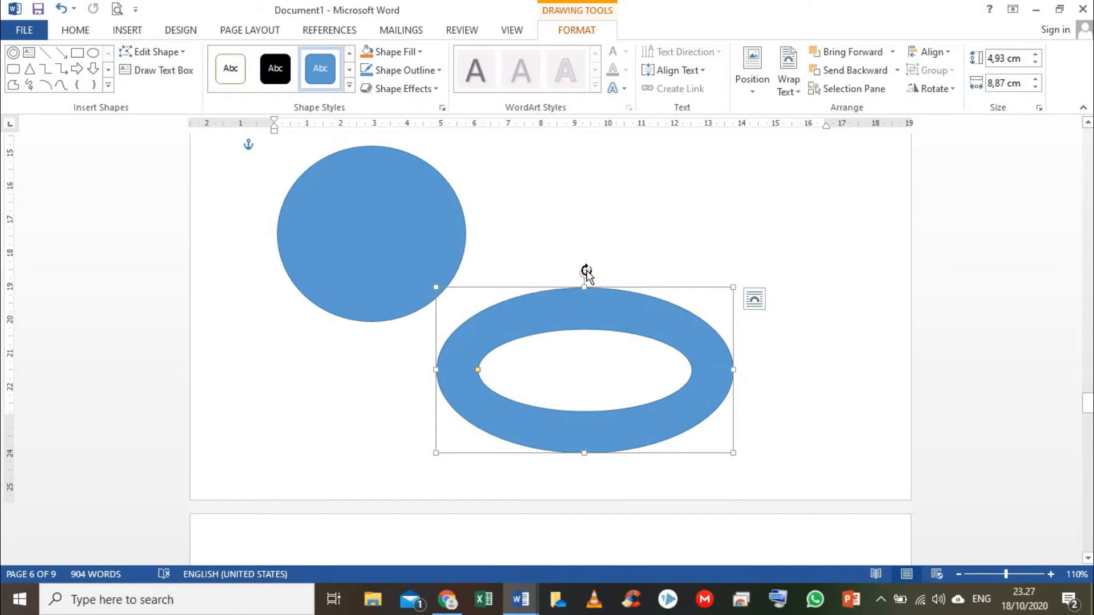
drag(587, 273, 587, 411)
drag(690, 371, 696, 393)
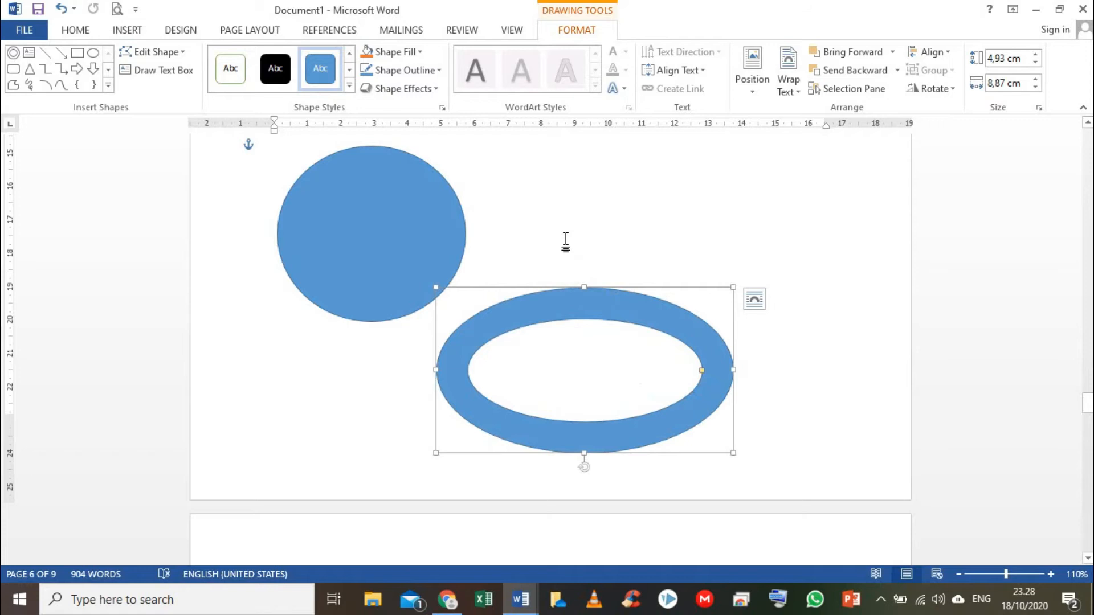
Read the SmartArt description in the Fungsi Menu INSERT document, and return to Document1.
click(125, 30)
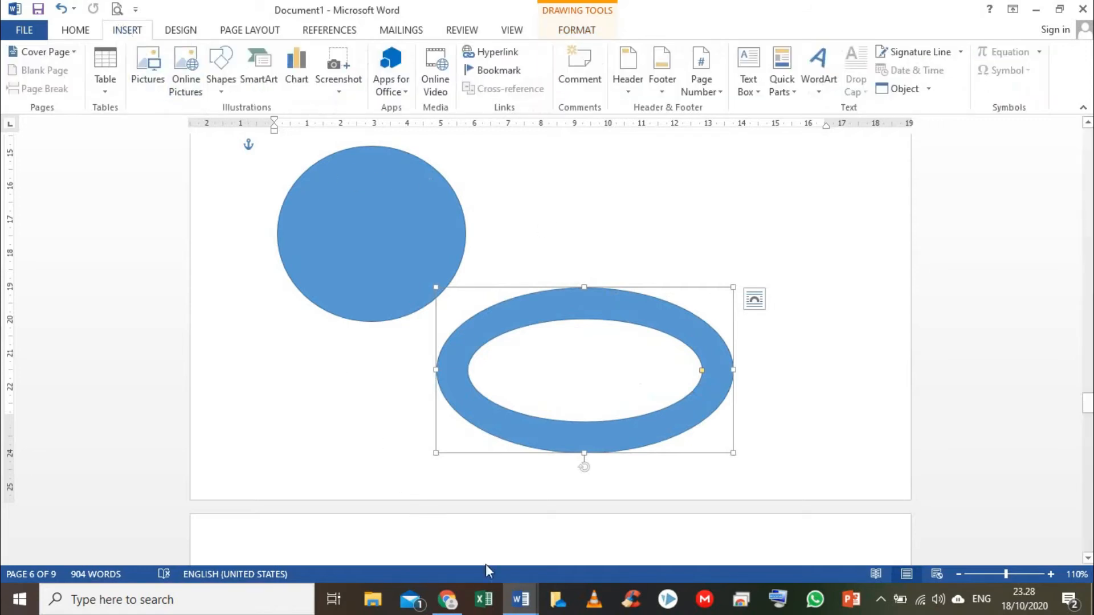
click(516, 601)
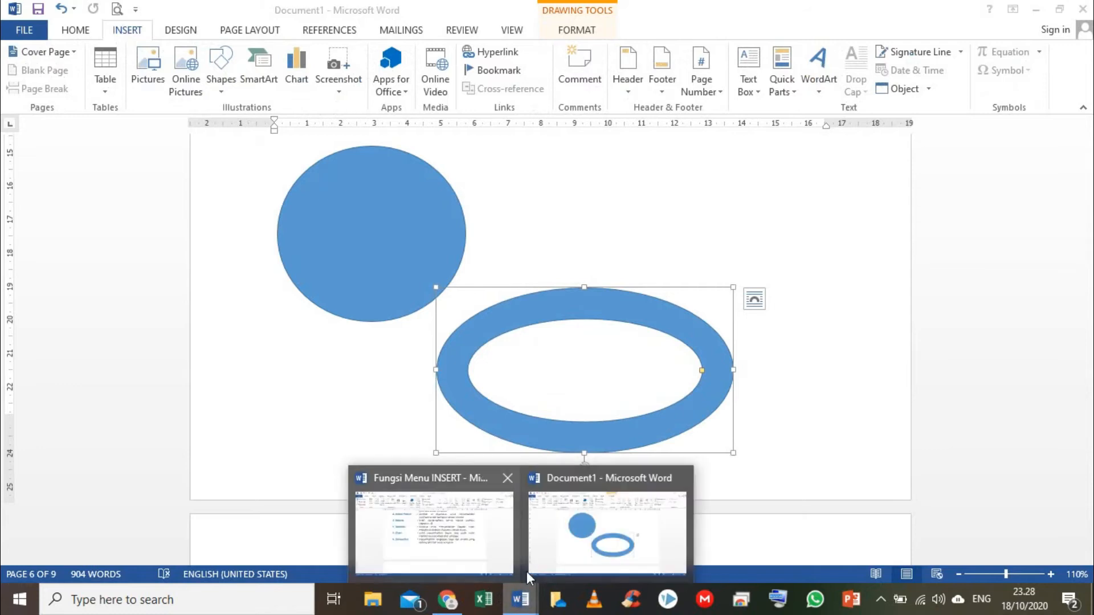
click(479, 561)
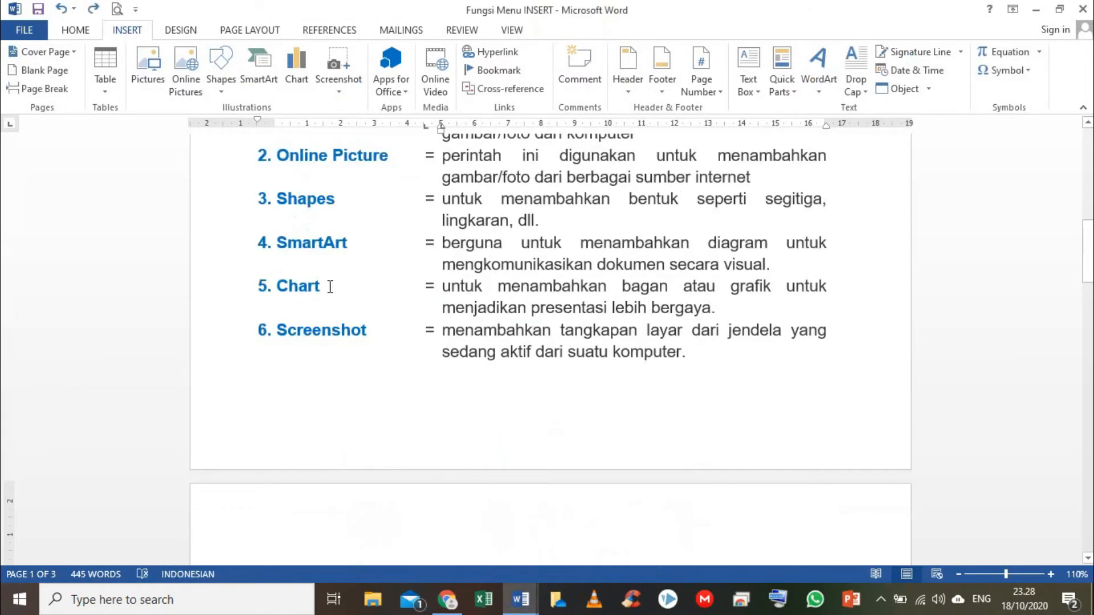
scroll(330, 288, up, 1)
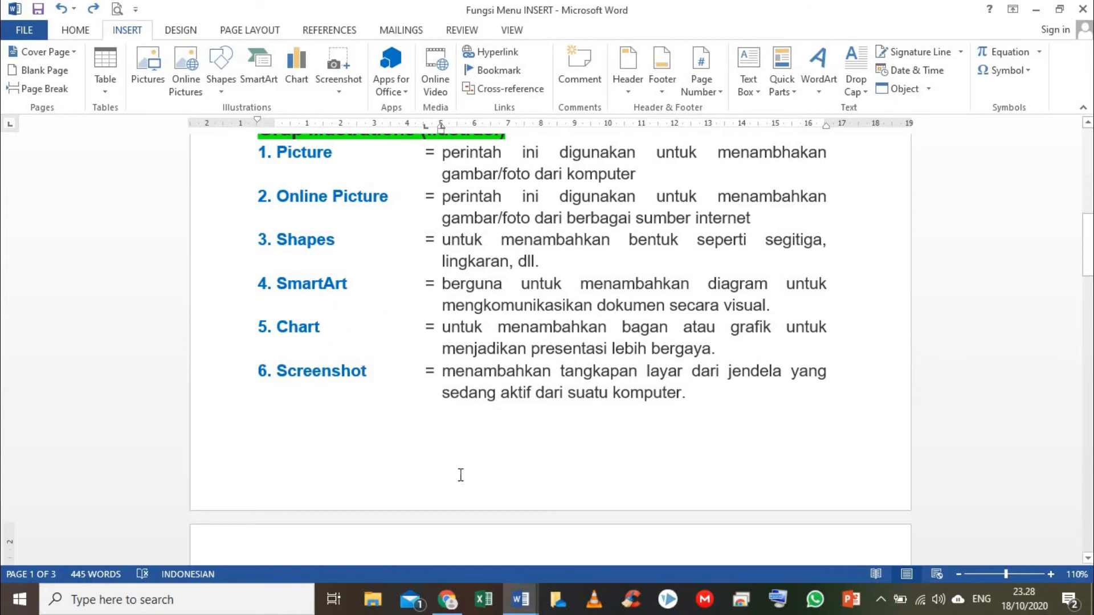
click(529, 601)
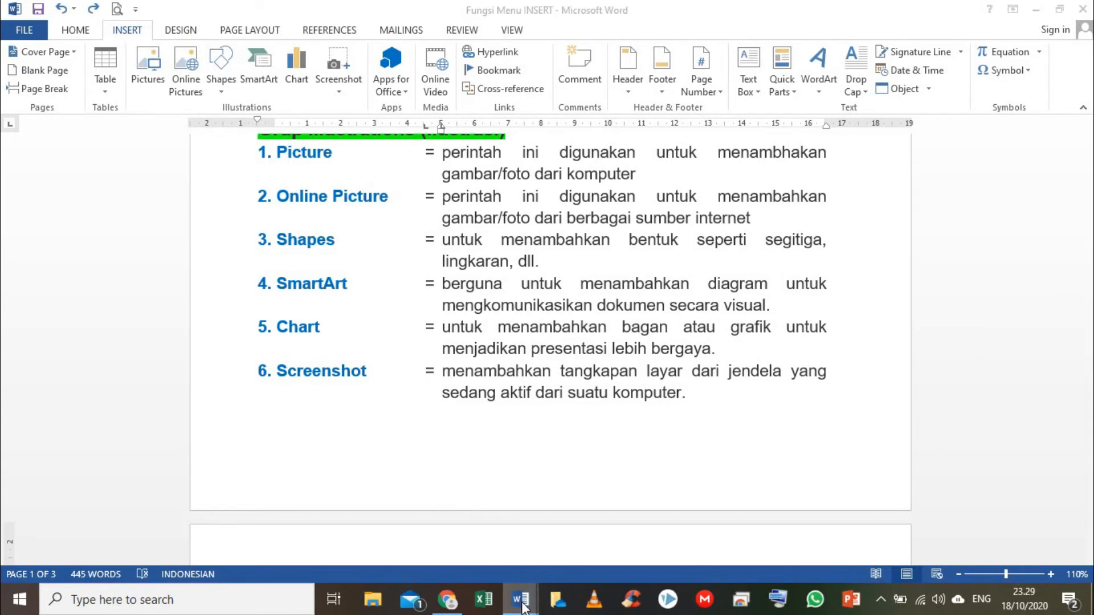
click(552, 555)
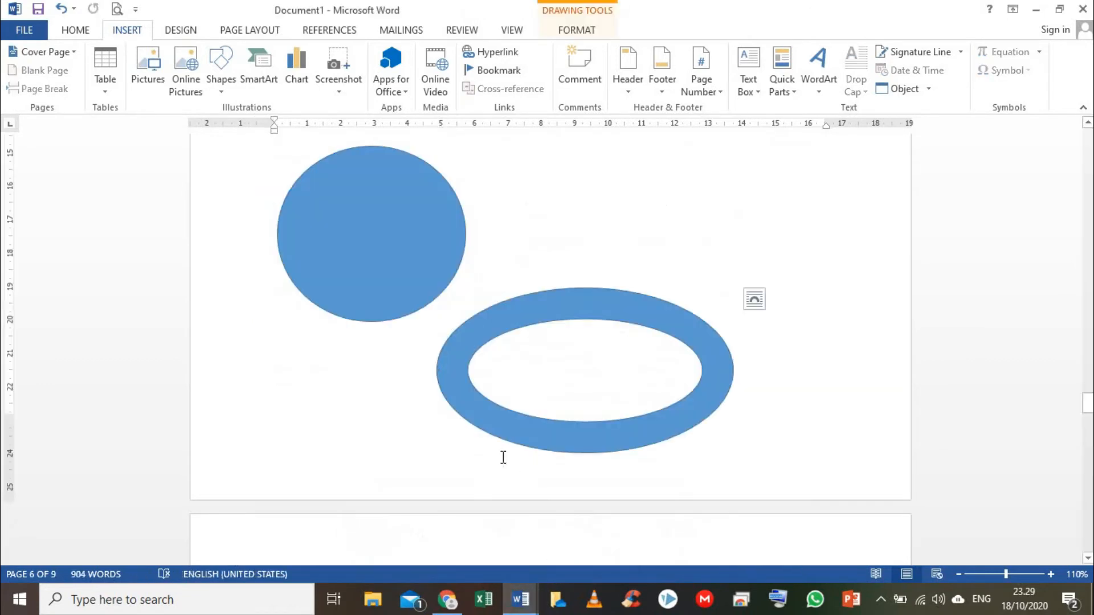
Start inserting a SmartArt graphic at the beginning of the blank page after the shapes.
scroll(467, 451, down, 3)
click(464, 411)
scroll(466, 412, down, 3)
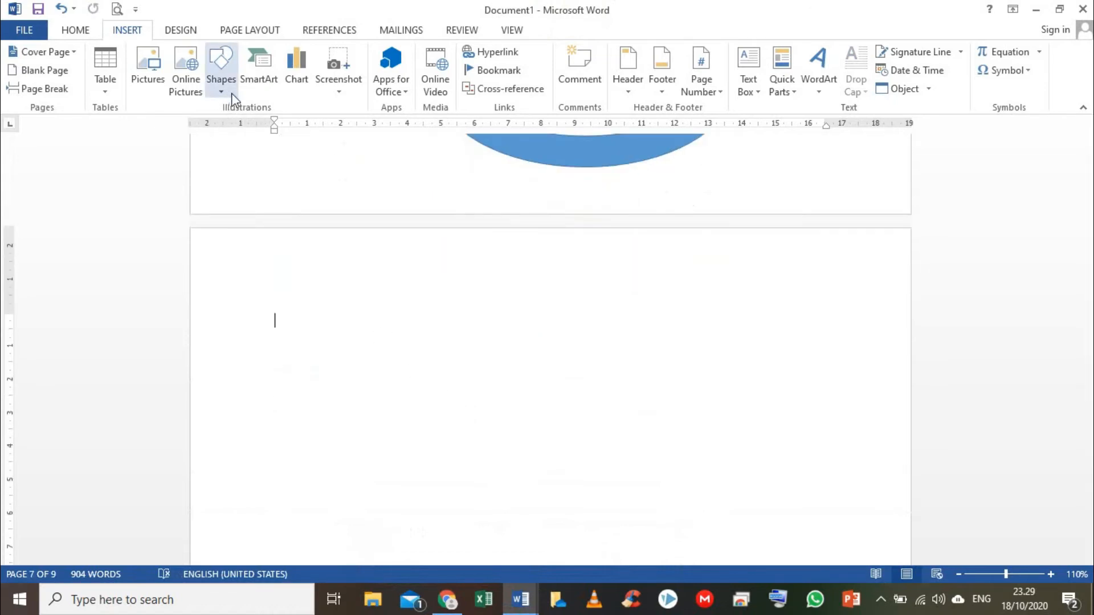
click(263, 77)
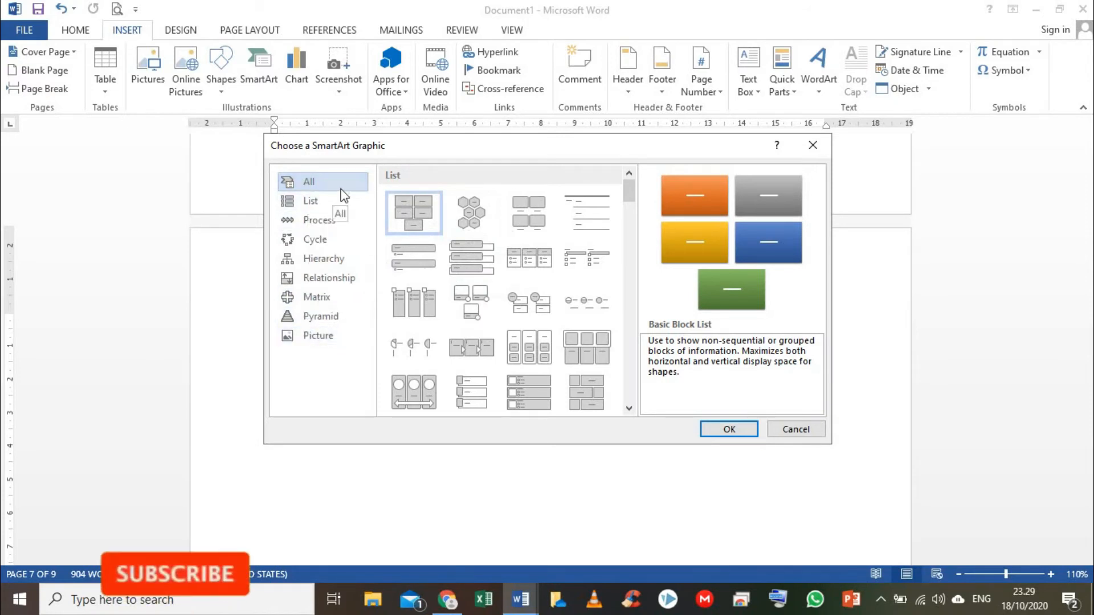
Look through the layouts of the SmartArt categories from List, Process and Cycle through to Pyramid and Picture.
click(314, 204)
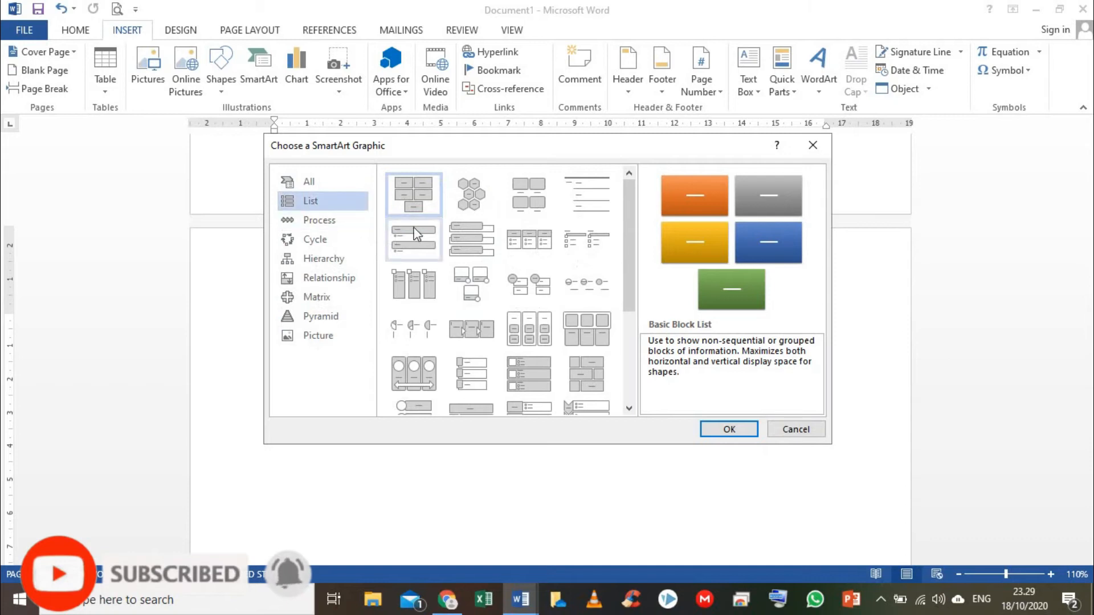
click(328, 225)
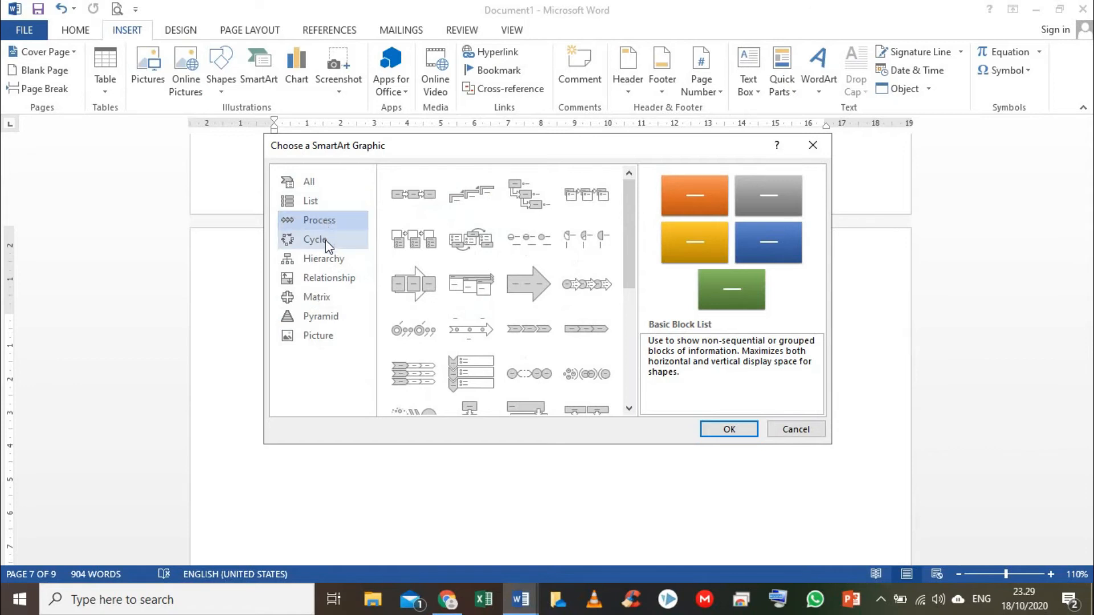
click(326, 241)
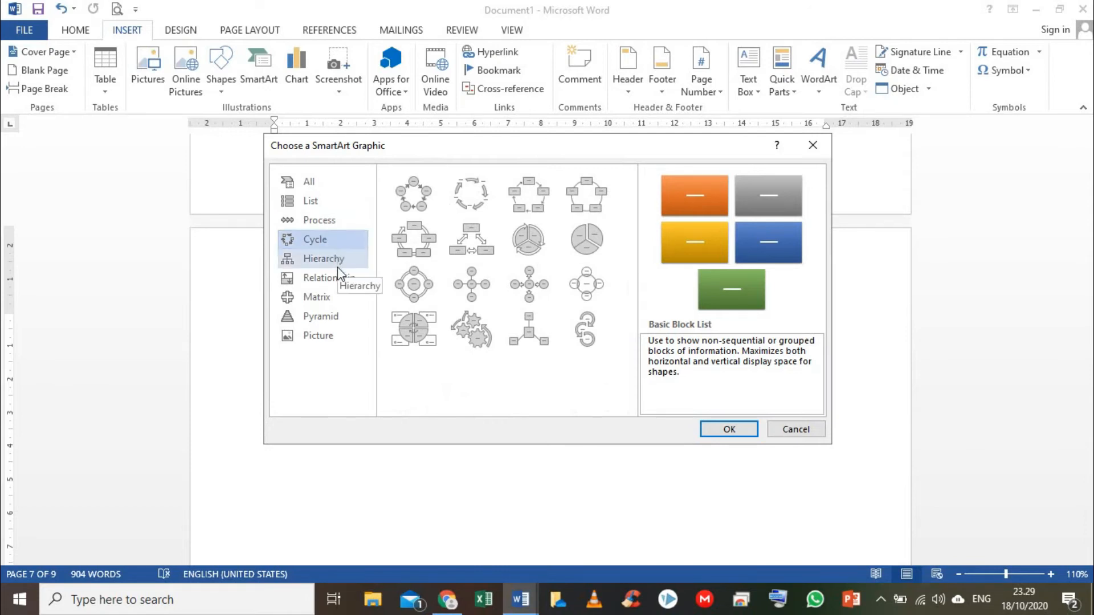
click(337, 266)
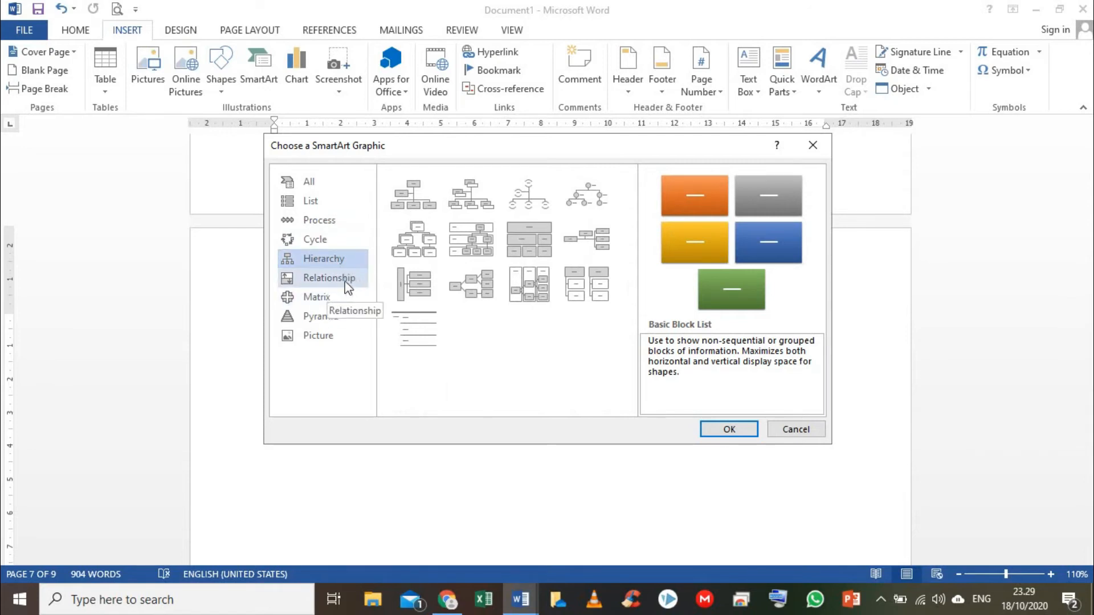
click(345, 282)
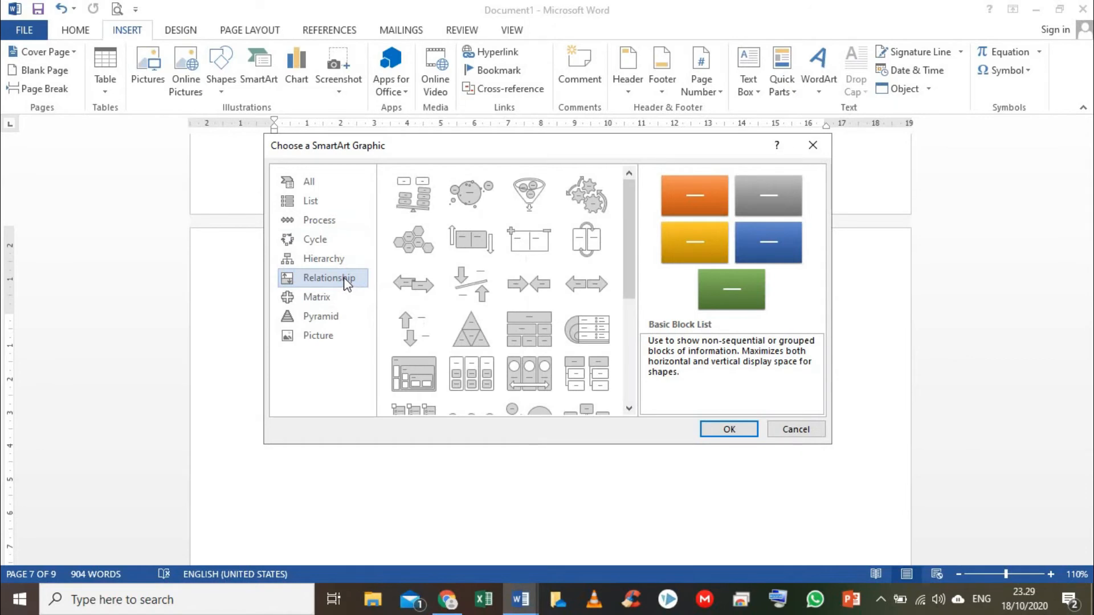
click(334, 303)
click(336, 316)
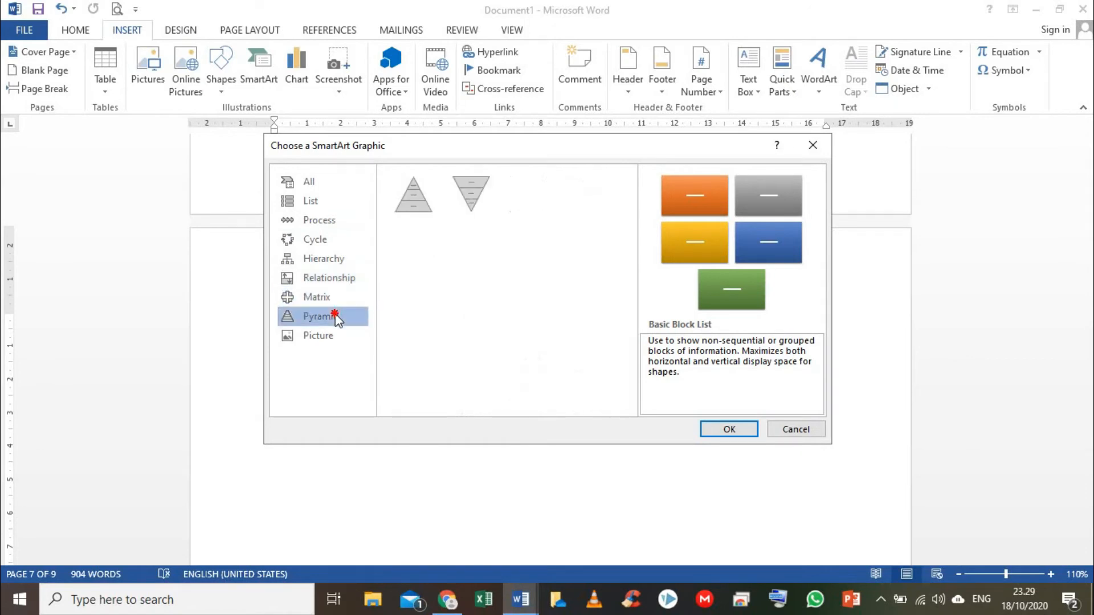
click(329, 335)
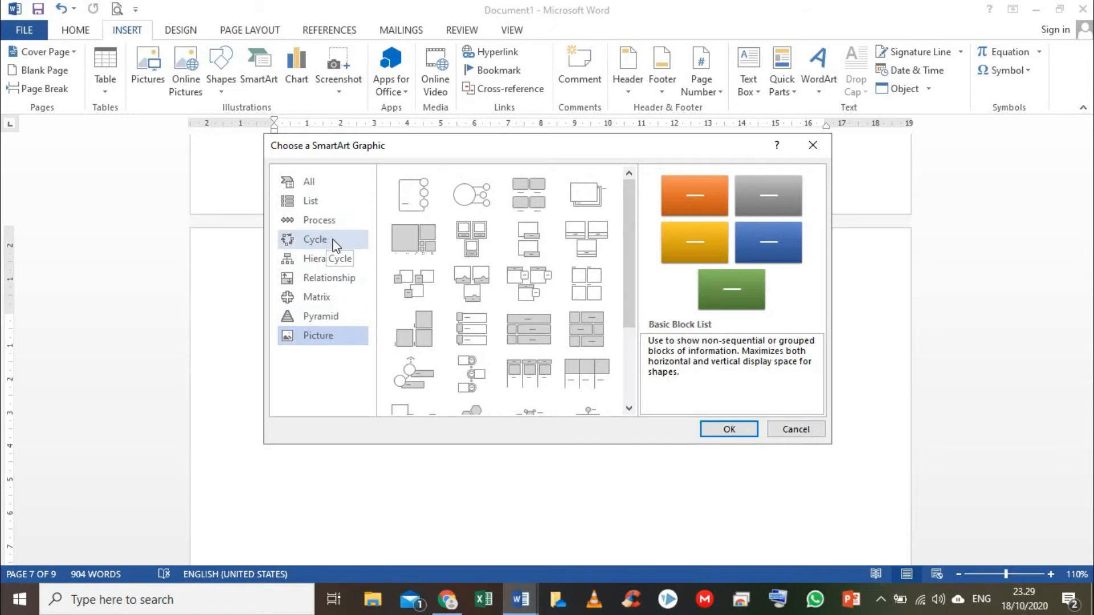
click(337, 206)
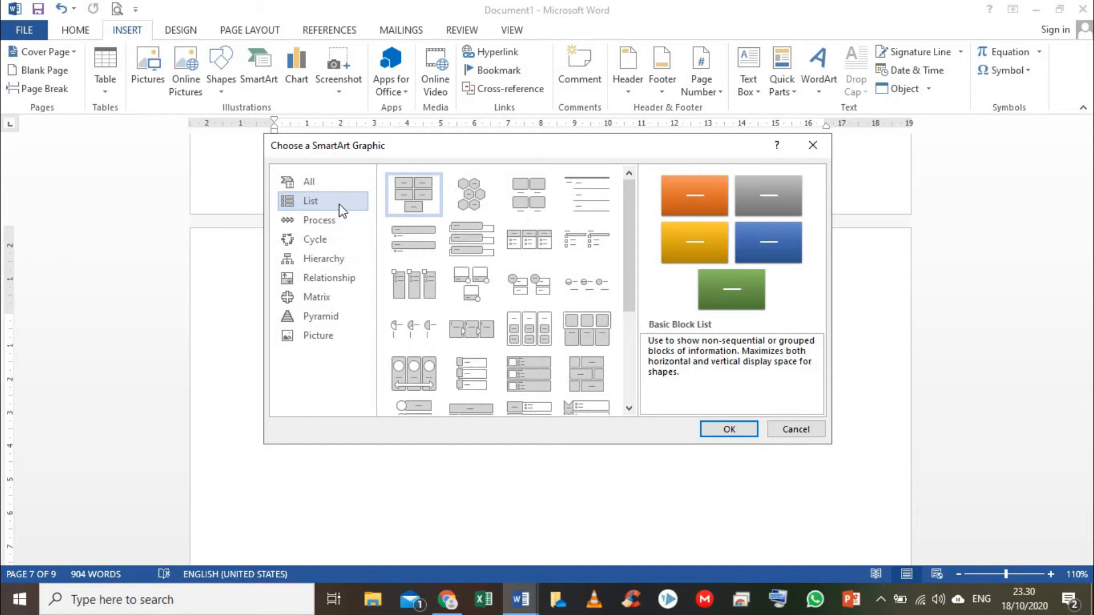
Insert the Organization Chart layout from the Hierarchy category.
click(332, 261)
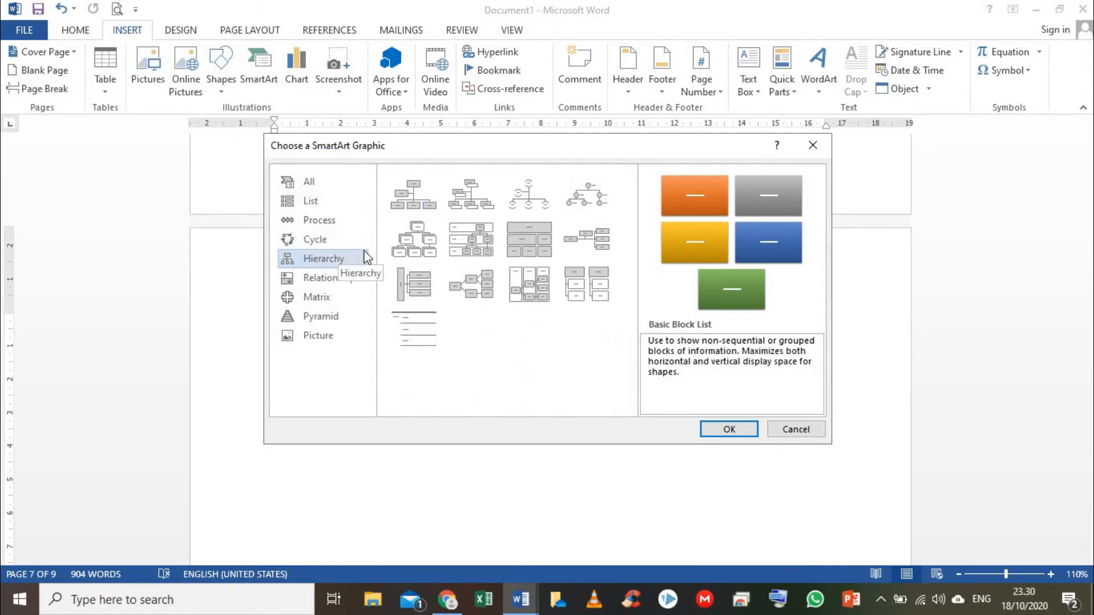
click(427, 206)
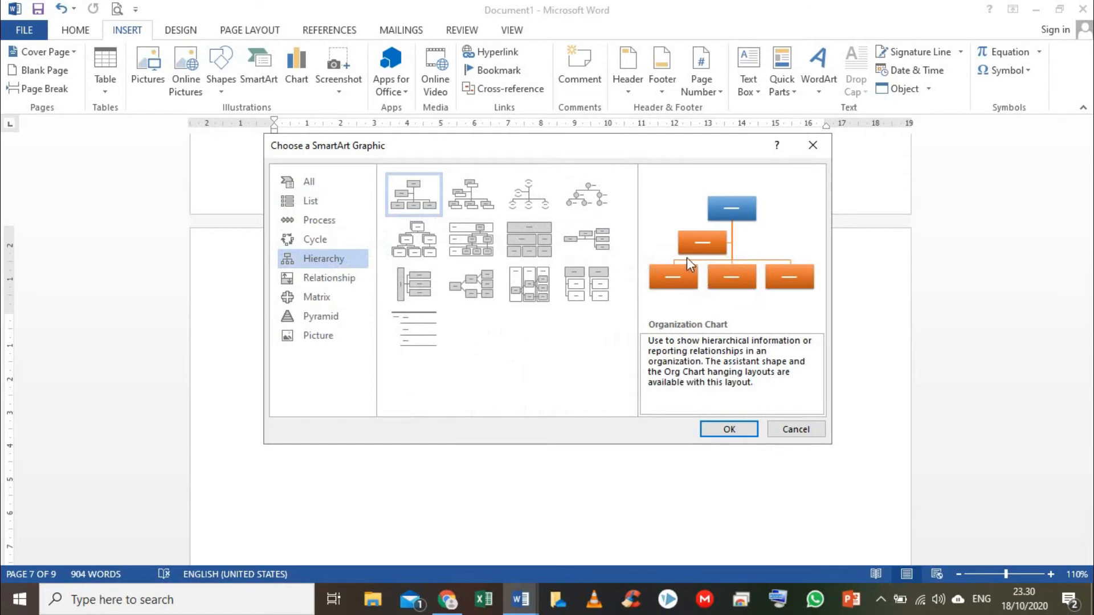
click(730, 430)
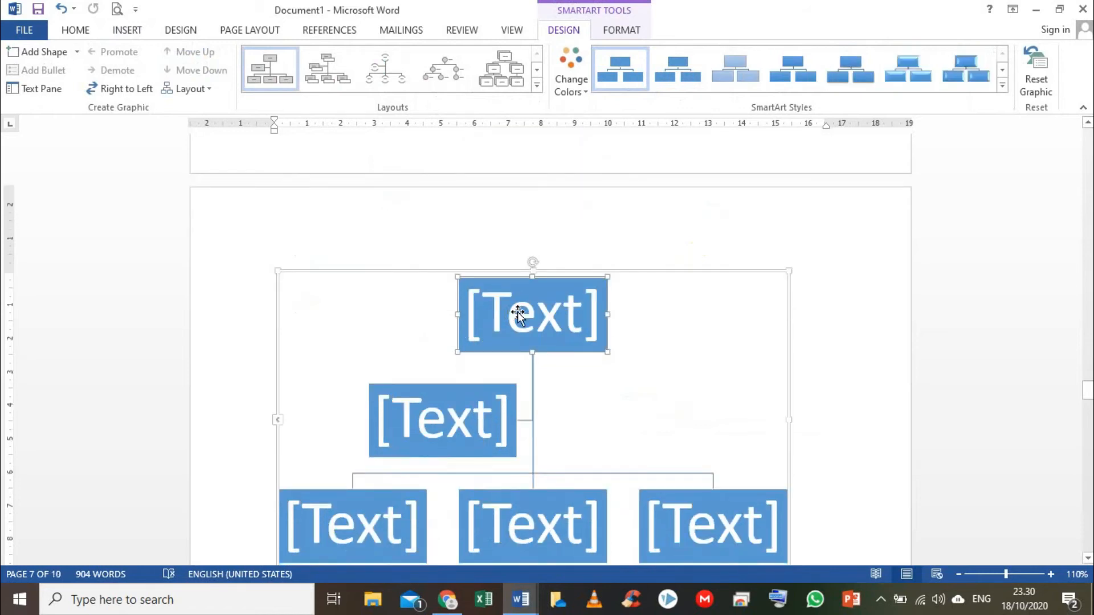
Label the chart's top box Wali Kelas and the assistant box beneath it Bendahara, leaving the three lowest boxes unfilled.
click(518, 312)
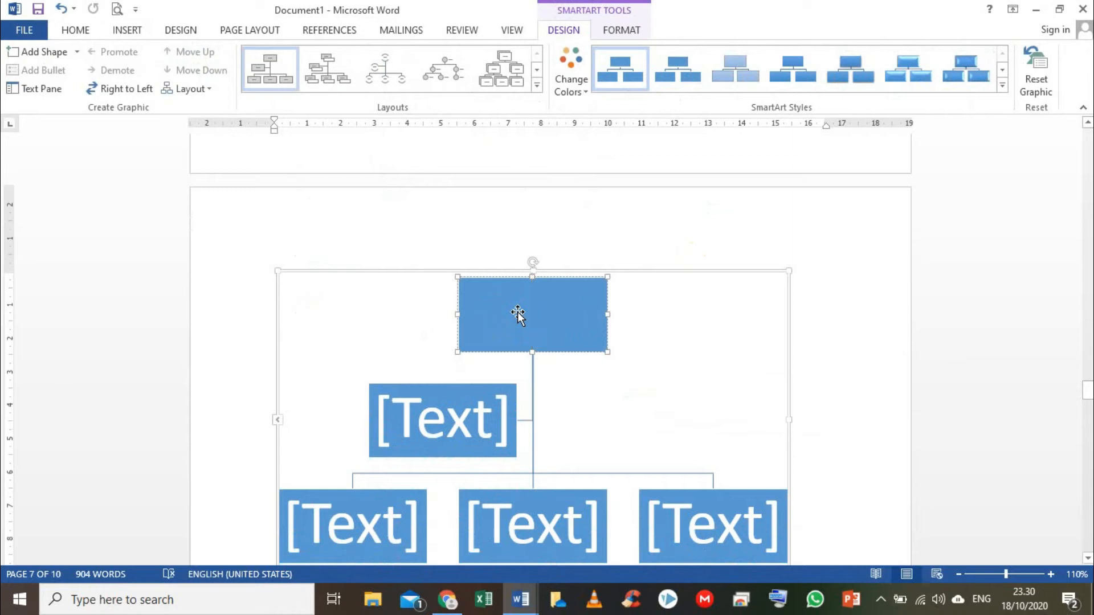
text(Wali Kelas)
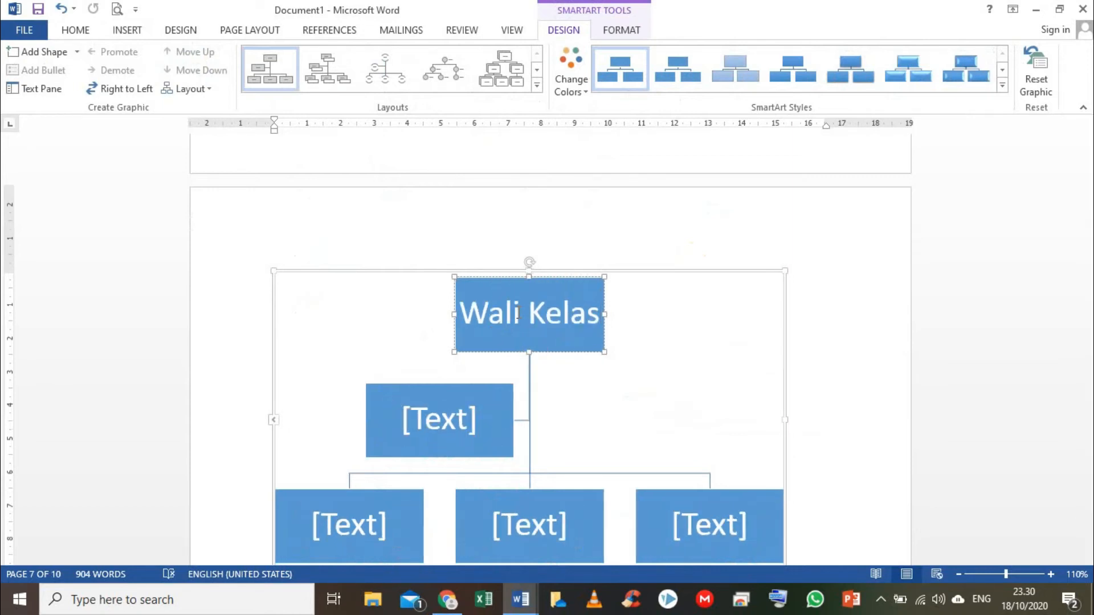
click(447, 423)
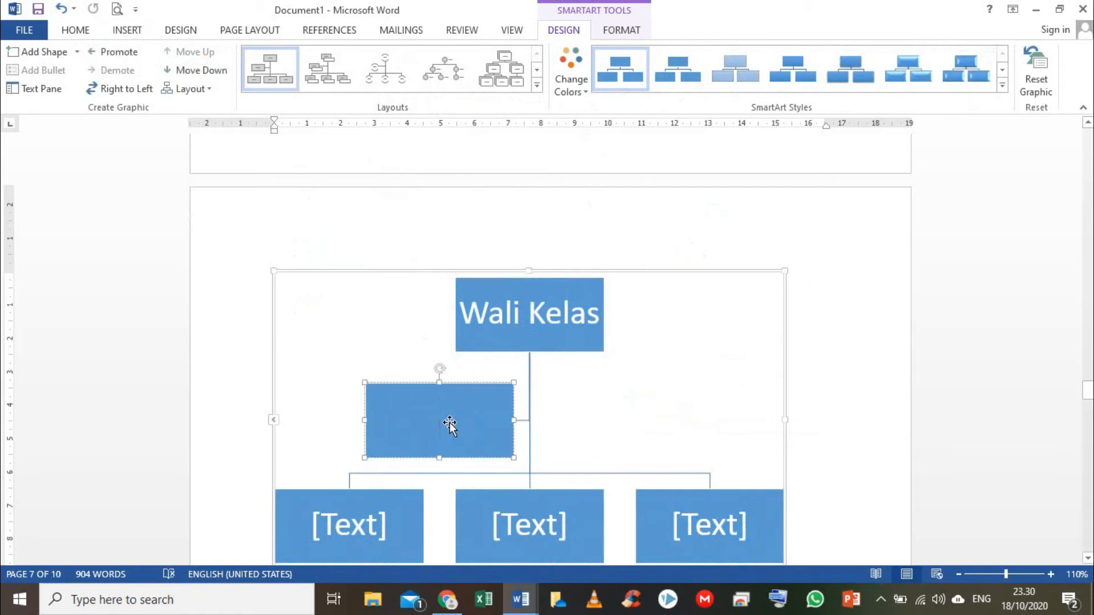
text(B)
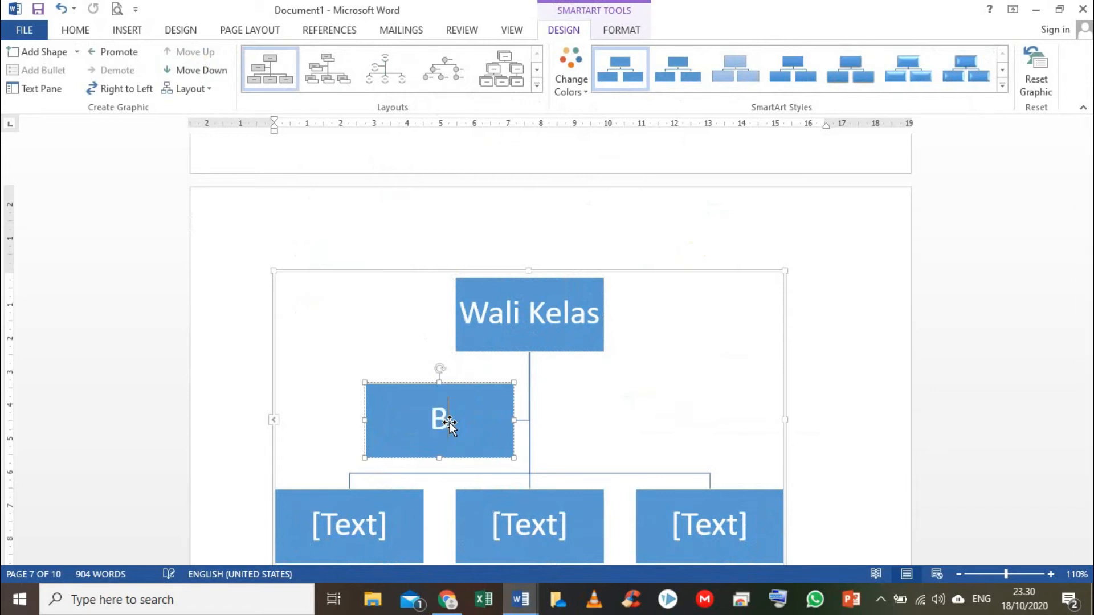
text(endahara)
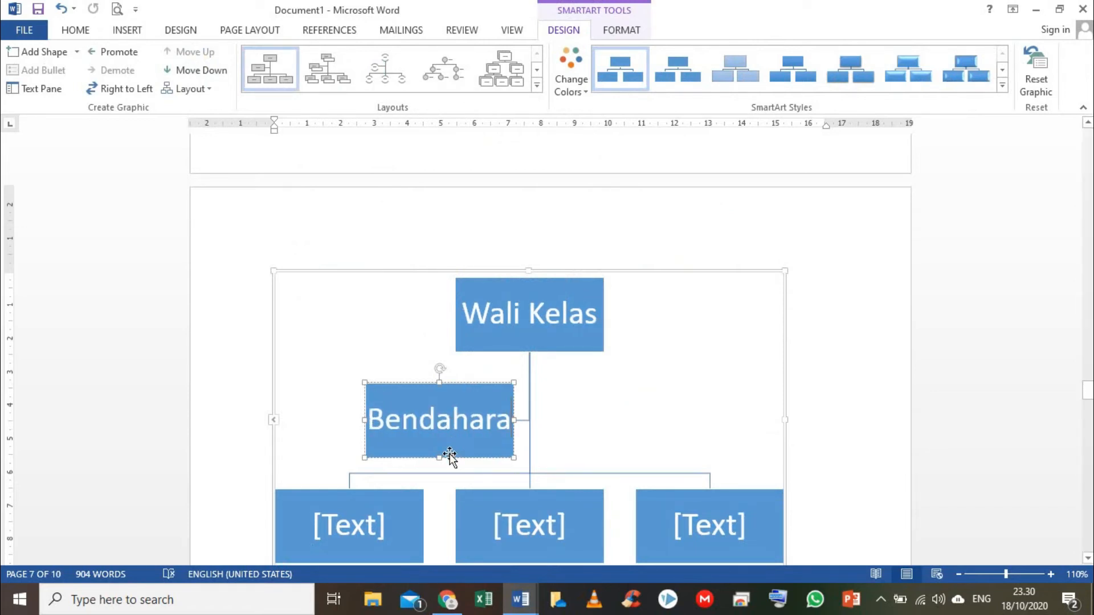
scroll(467, 426, down, 1)
scroll(477, 415, down, 1)
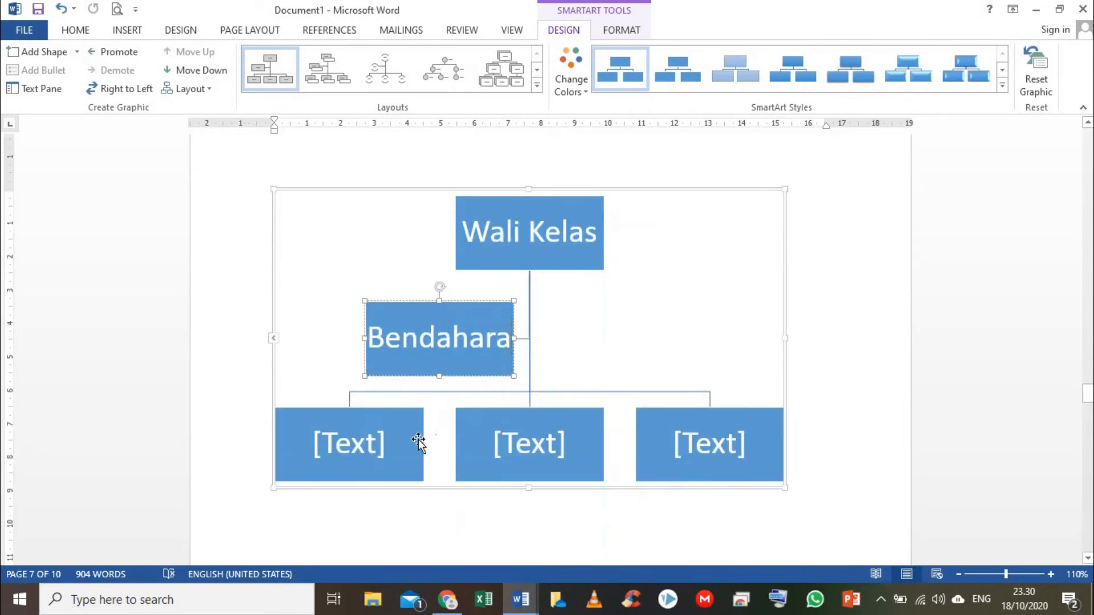
click(394, 440)
click(518, 442)
click(657, 440)
click(815, 315)
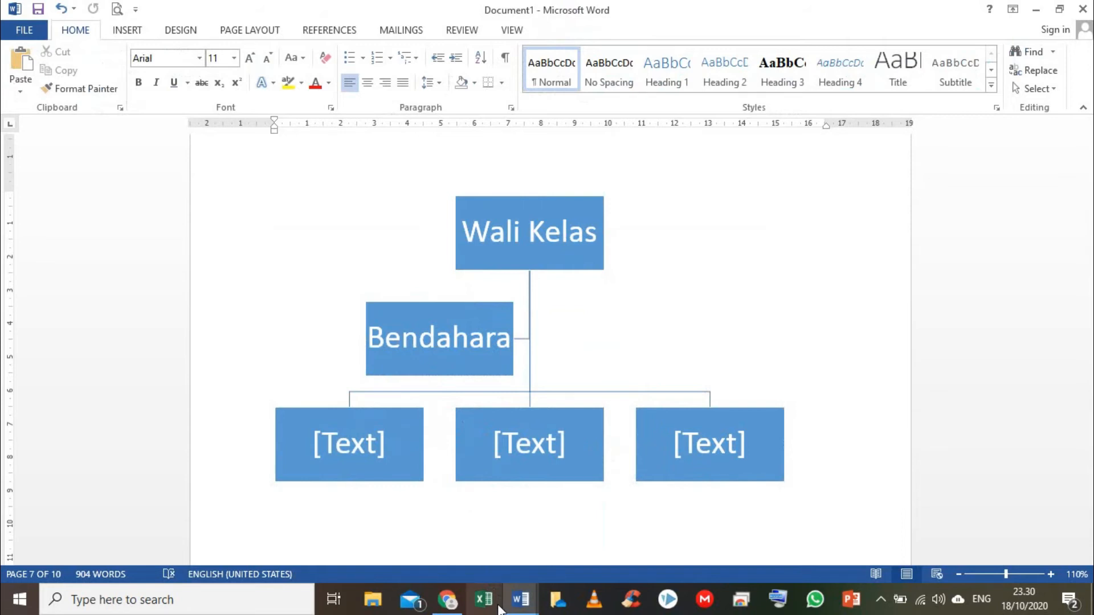
Check the Illustrations command descriptions in the Fungsi Menu INSERT document, and return to Document1.
mouse_move(522, 605)
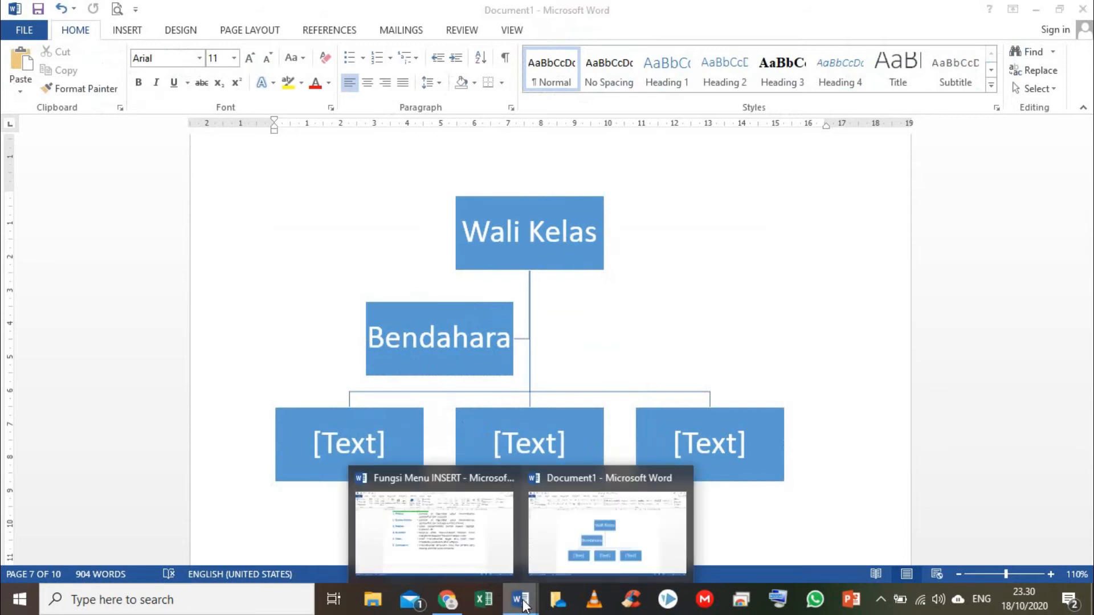
click(433, 527)
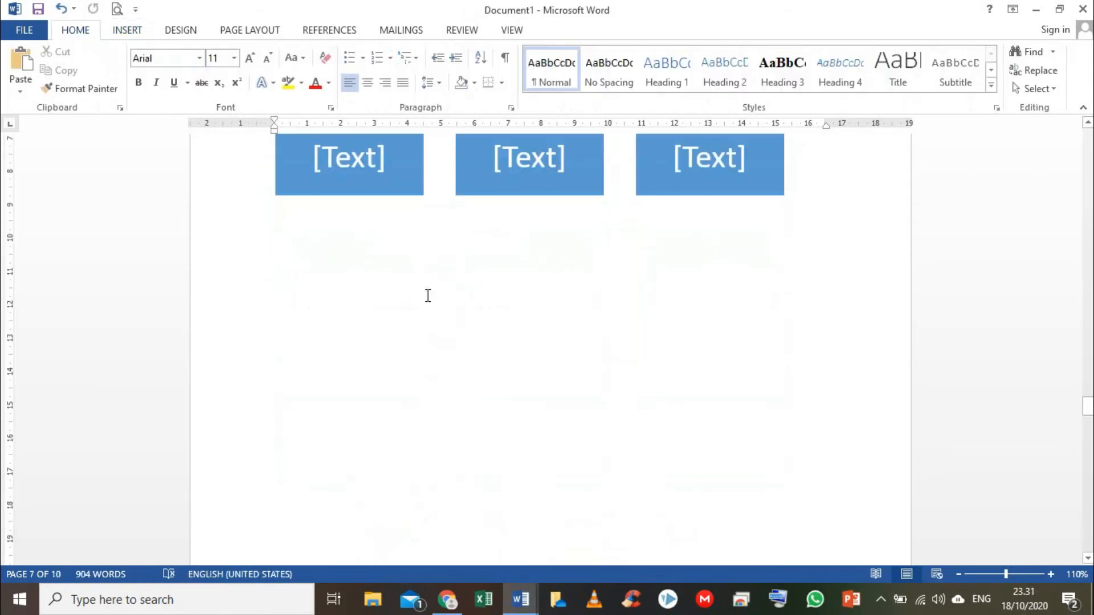
Look through the available chart types below the organization chart, from Line, Pie and Bar through Surface, Radar and Combo.
click(428, 295)
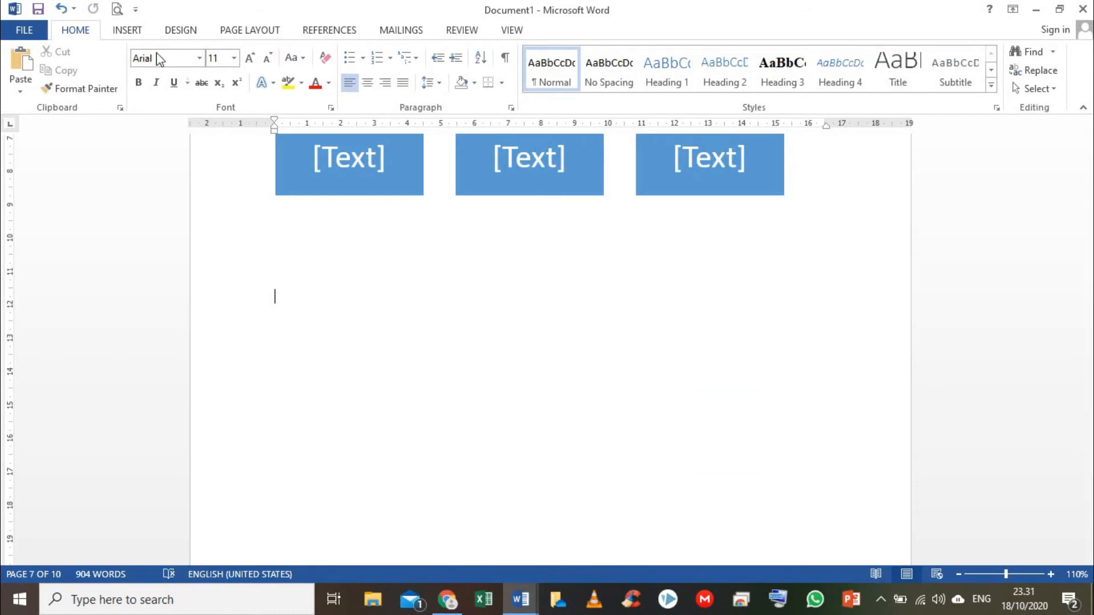
click(127, 29)
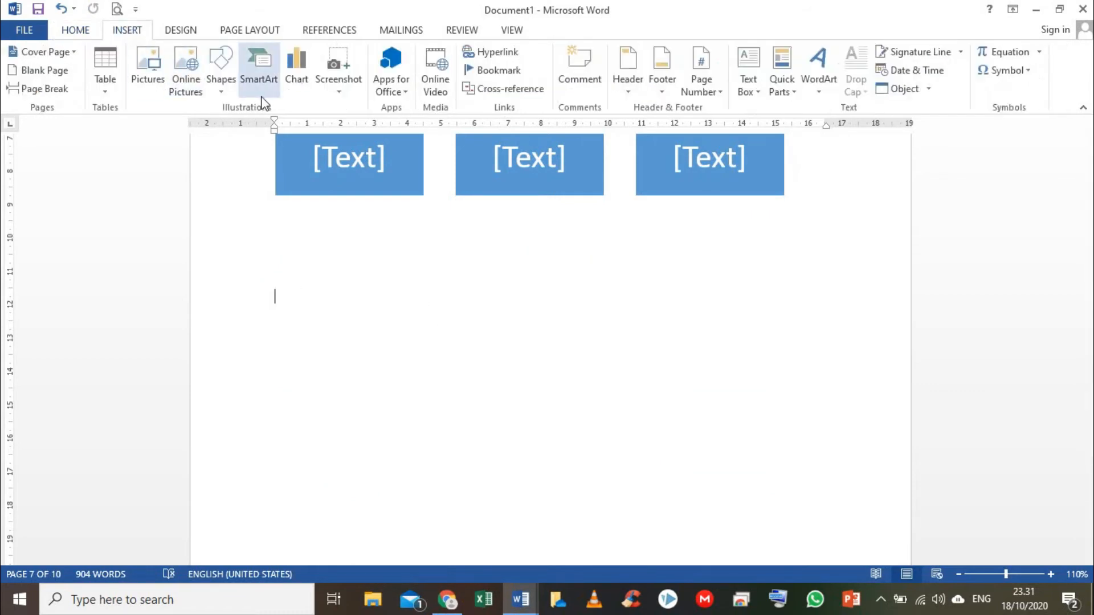
click(296, 85)
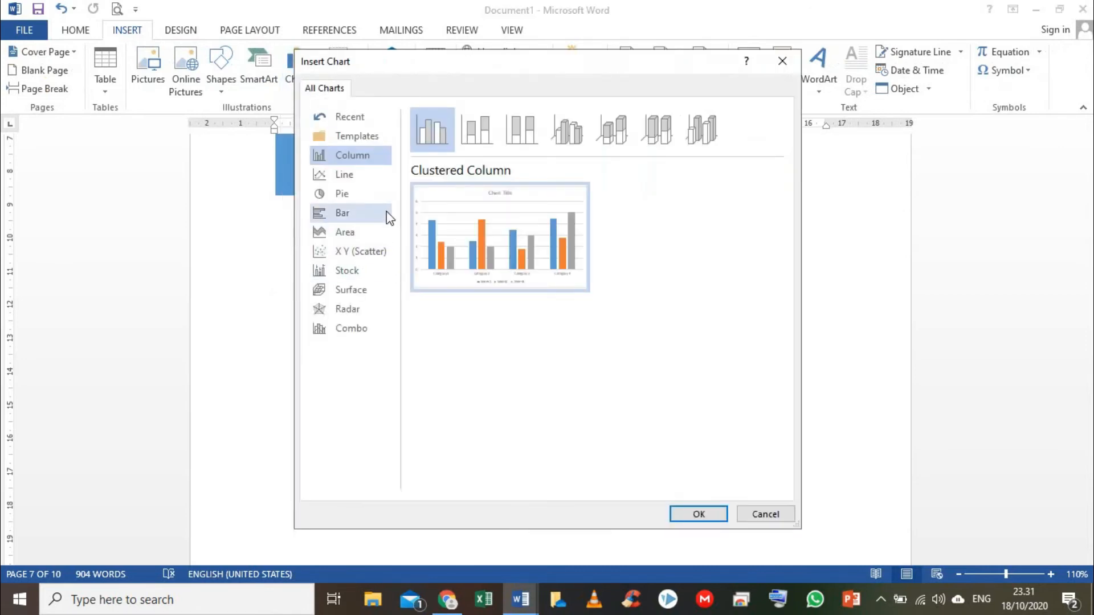
click(351, 183)
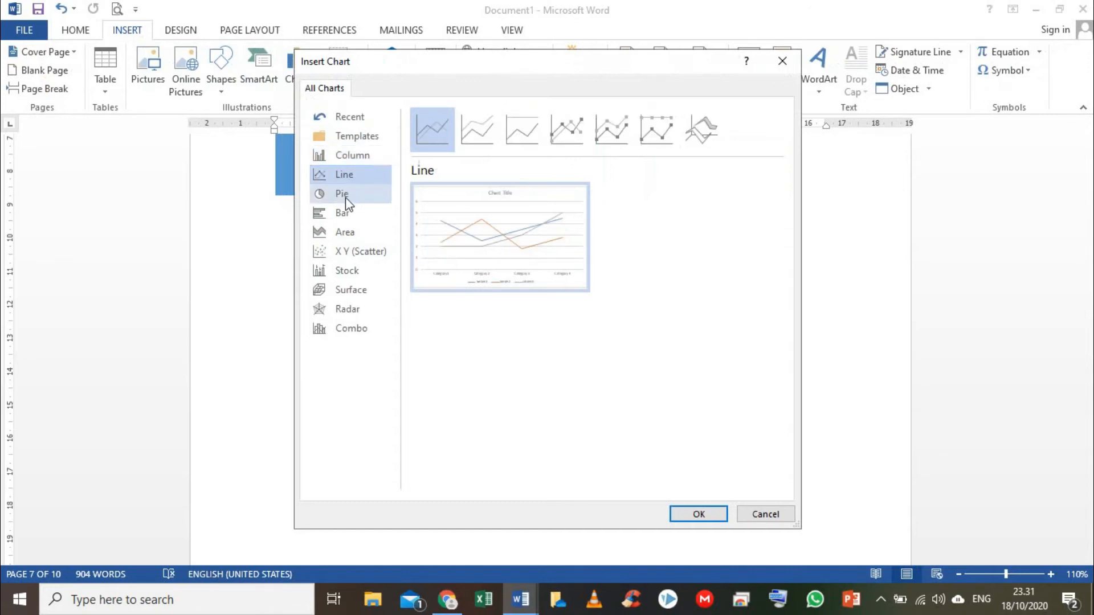
click(346, 203)
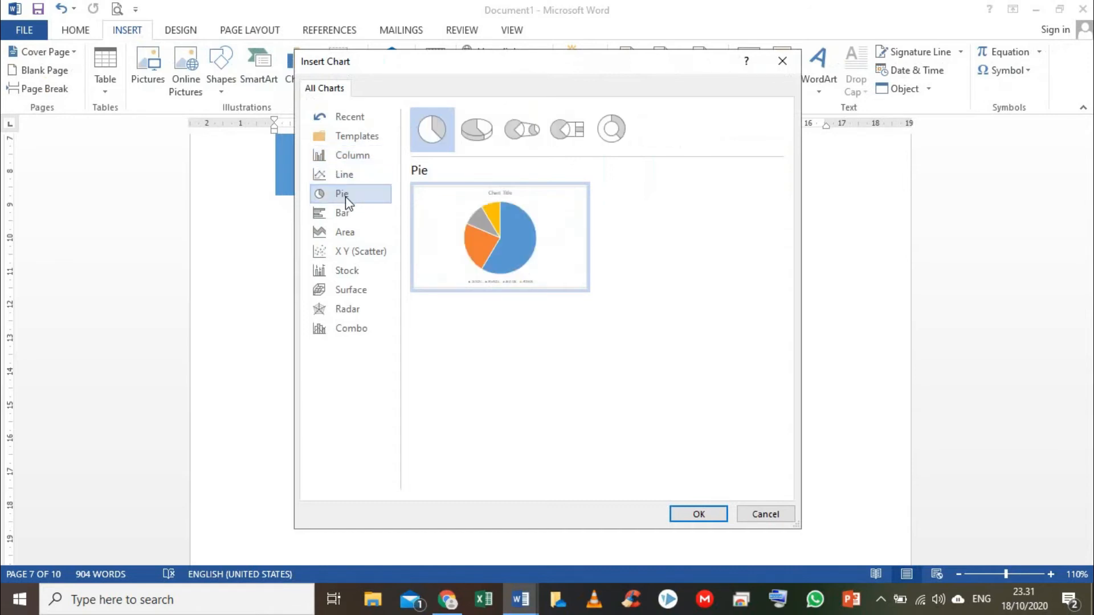
click(351, 212)
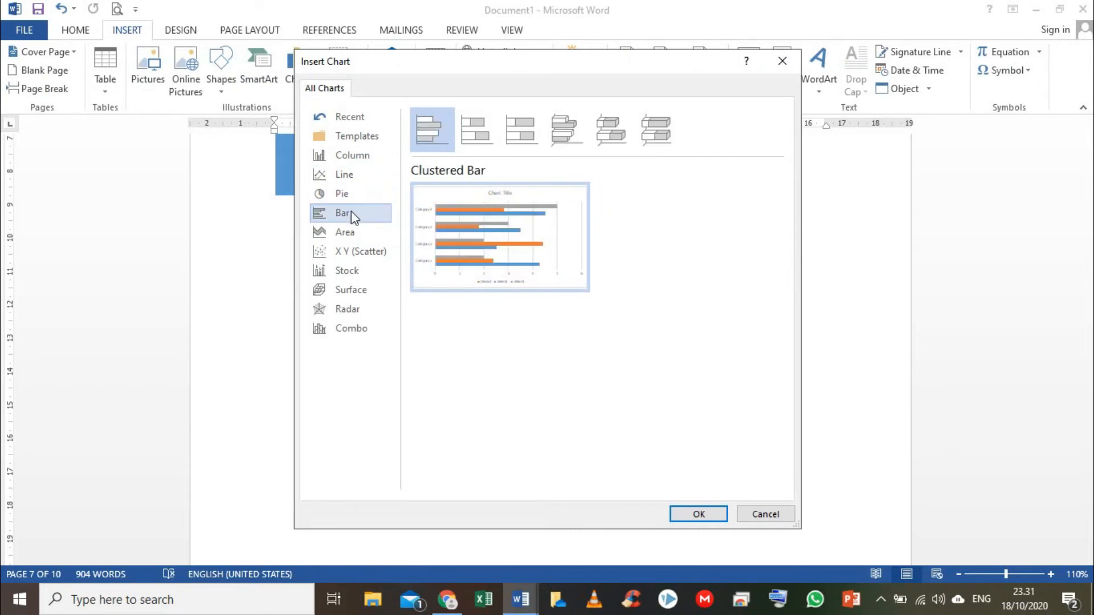
click(352, 250)
click(350, 272)
click(349, 291)
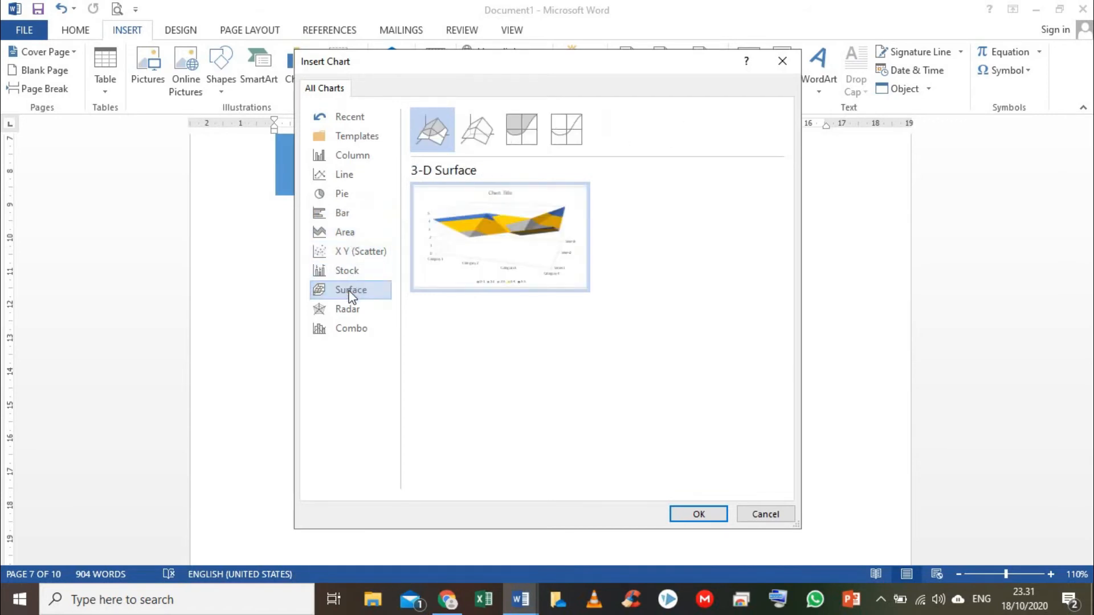
click(349, 309)
click(350, 330)
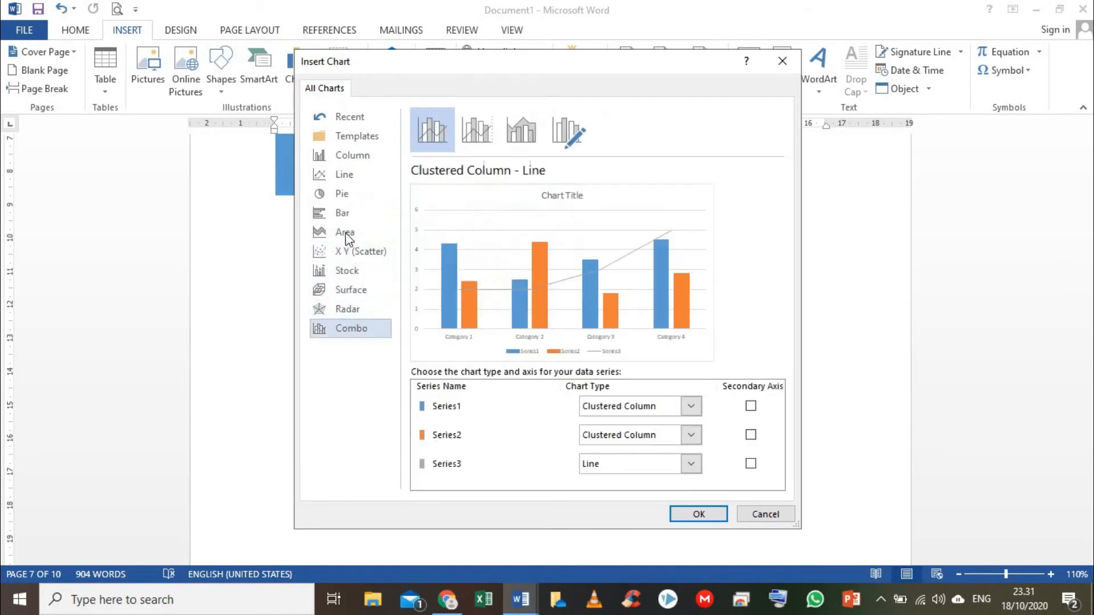
Insert a standard Pie chart below the organization chart.
click(350, 194)
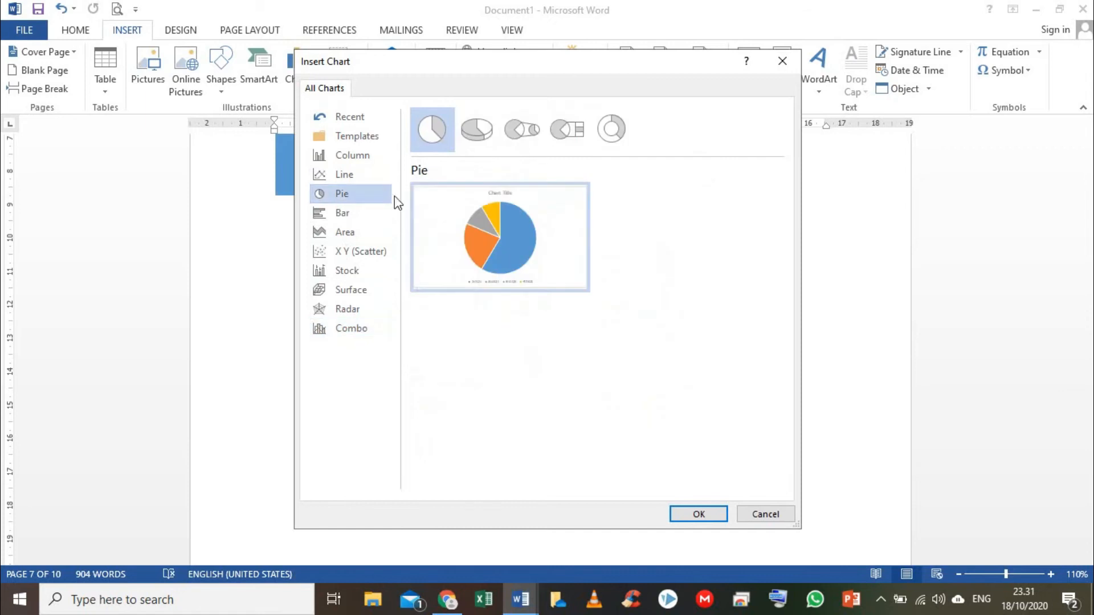
mouse_move(435, 222)
click(693, 514)
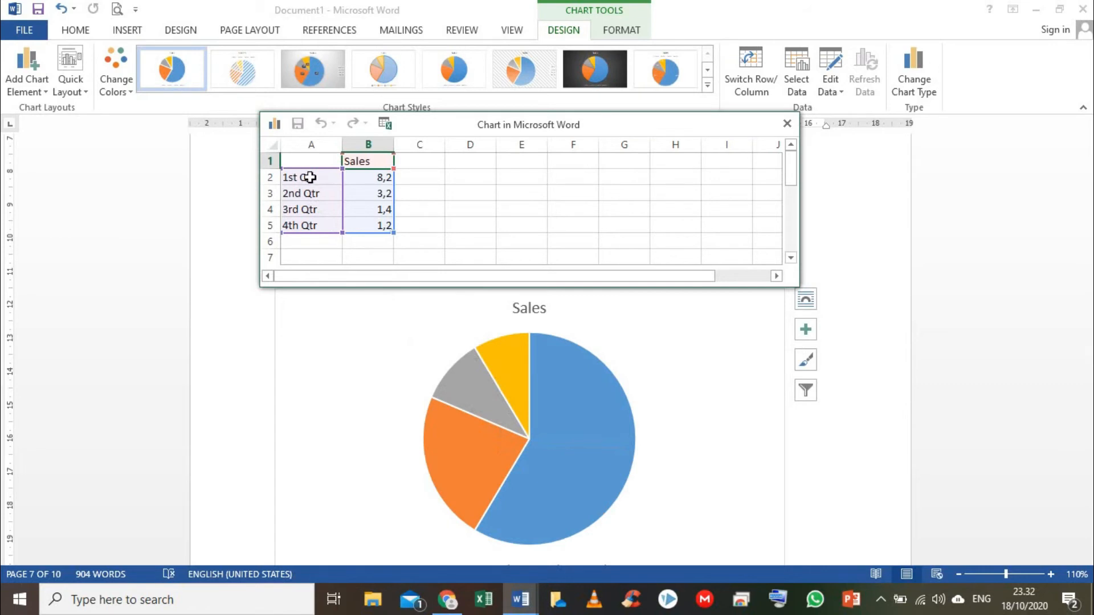
Rename the pie chart's first two categories IPA and IPS in cells A2 and A3 of its data sheet.
click(303, 178)
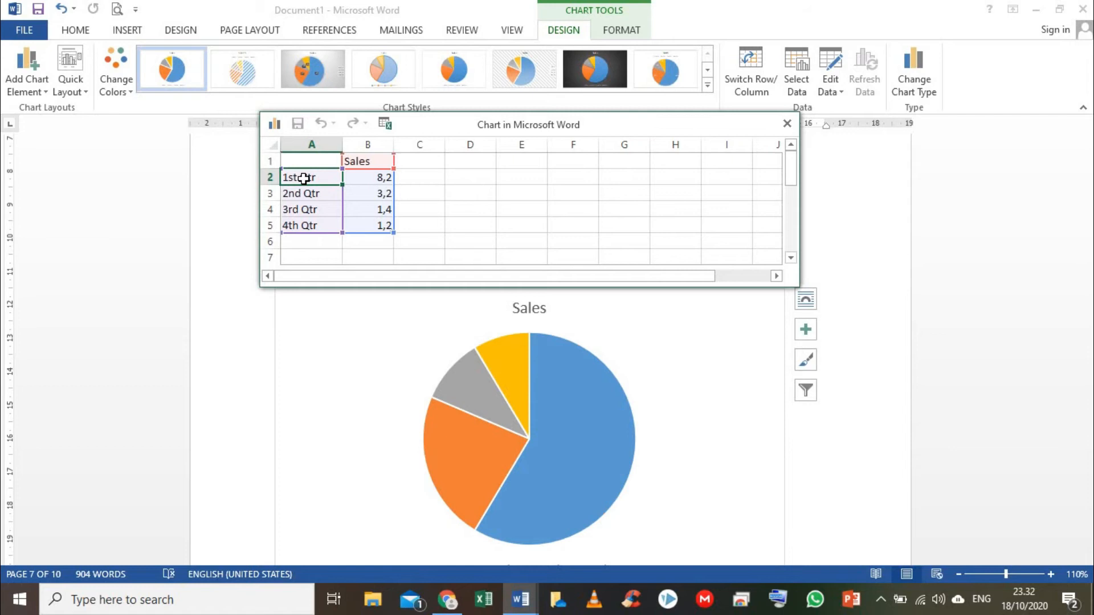
text(IOA)
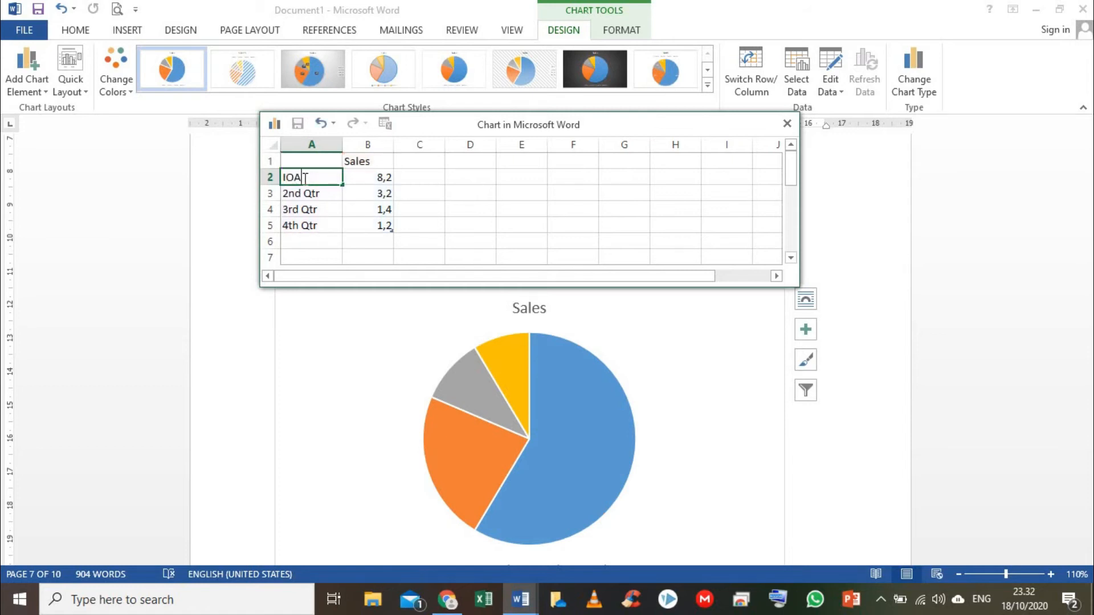
key(BackSpace)
key(BackSpace)
text(PA)
click(304, 203)
click(300, 194)
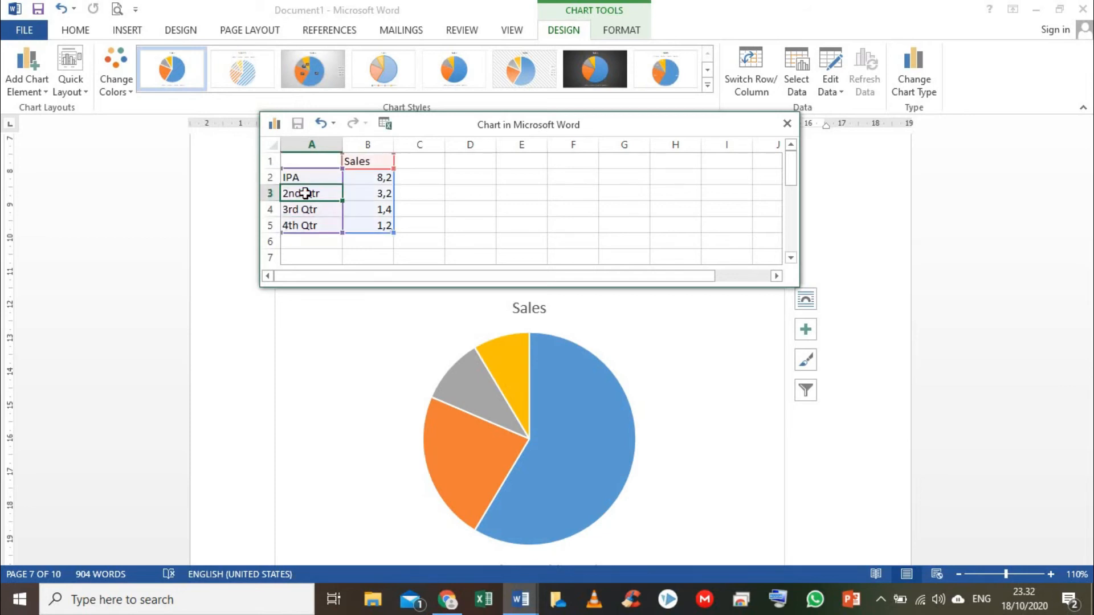
text(IPS)
Rename the last two categories MTK and SBK in cells A4 and A5, and close the chart's data sheet.
click(324, 212)
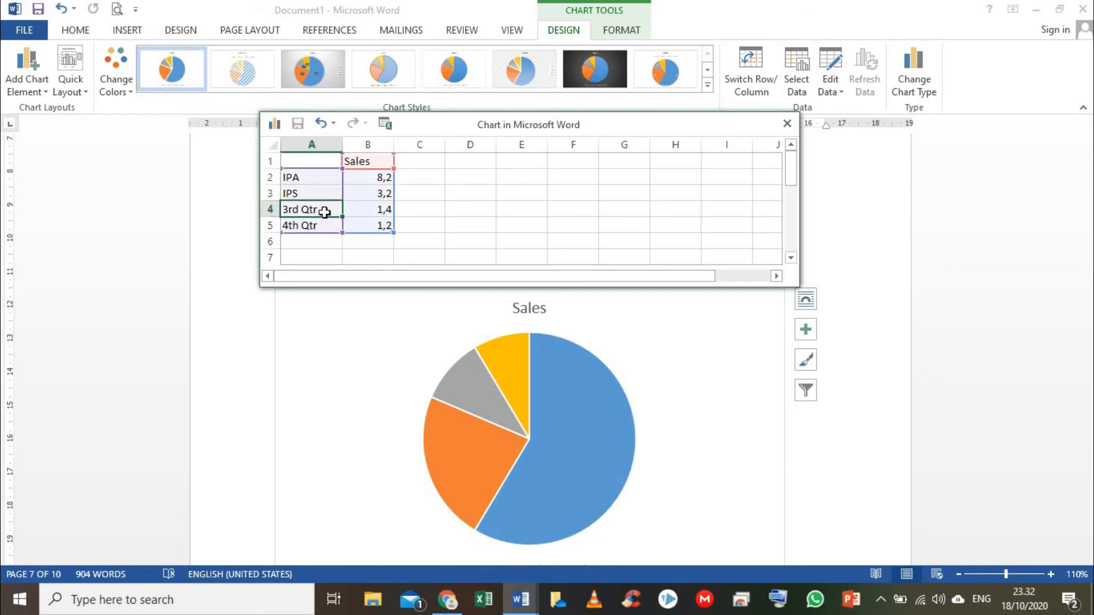
text(MTK)
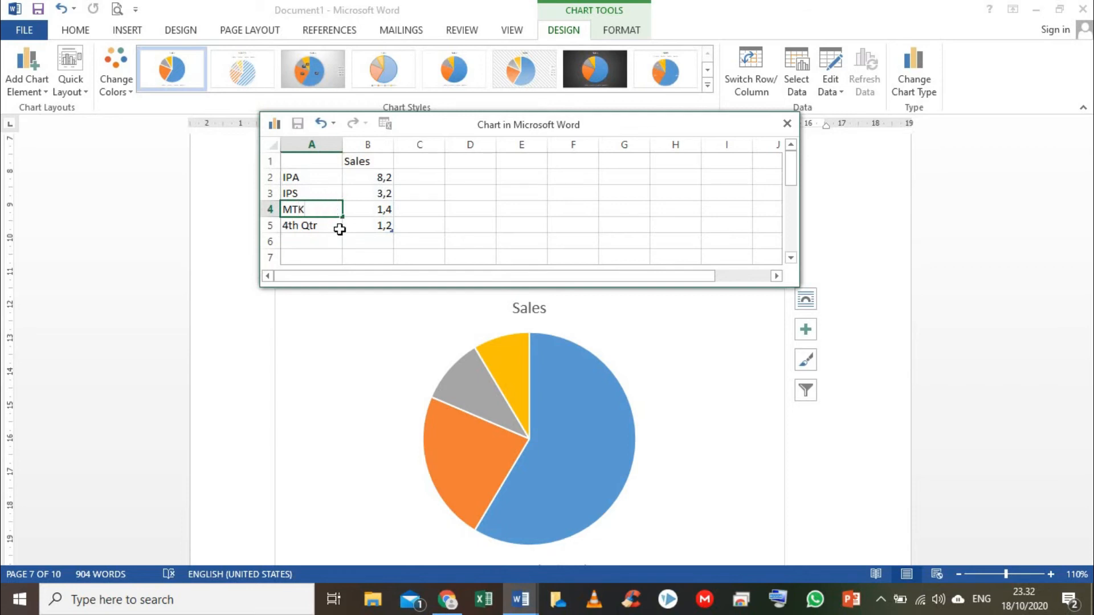
click(315, 223)
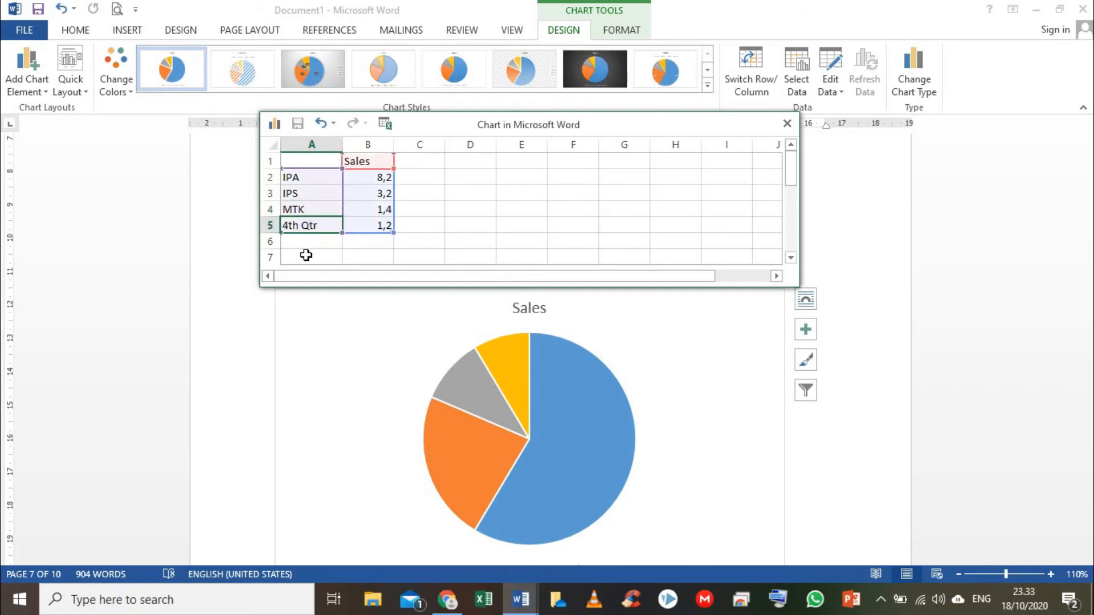
text(SBK)
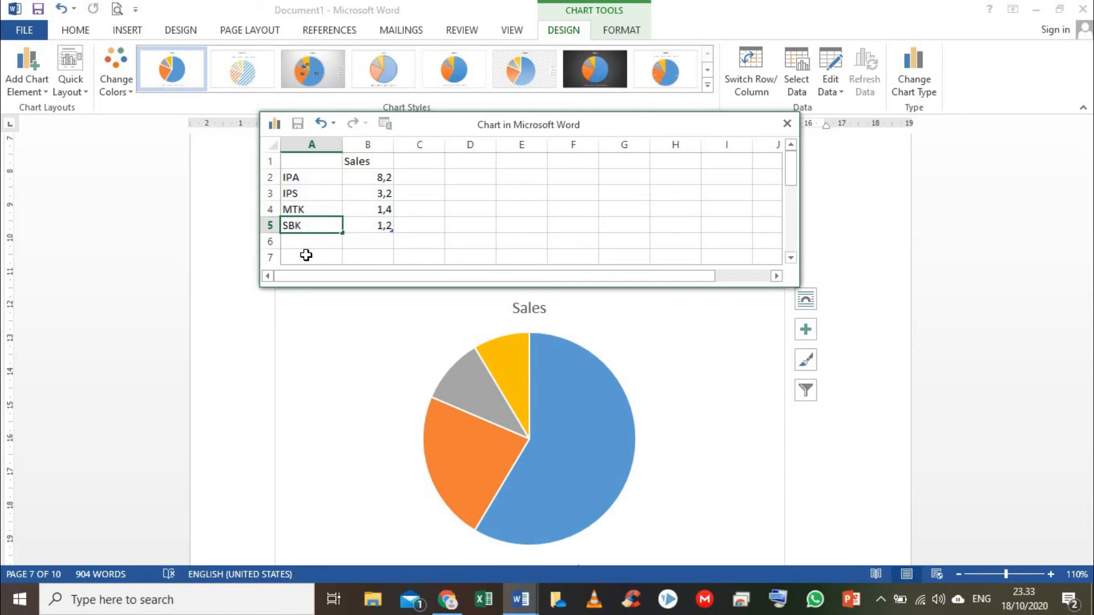
click(360, 181)
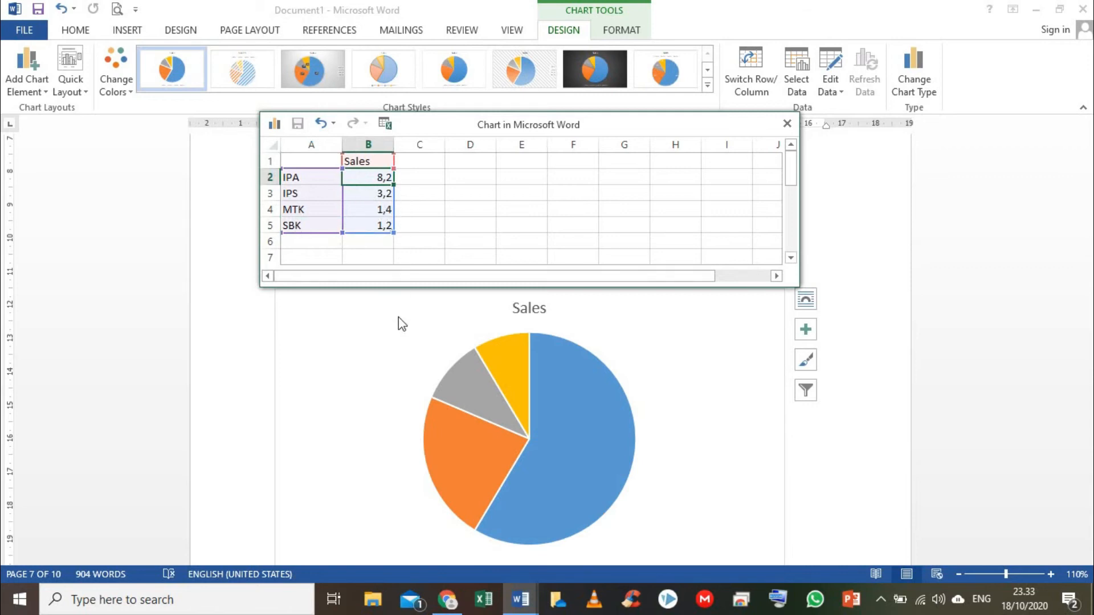
click(358, 336)
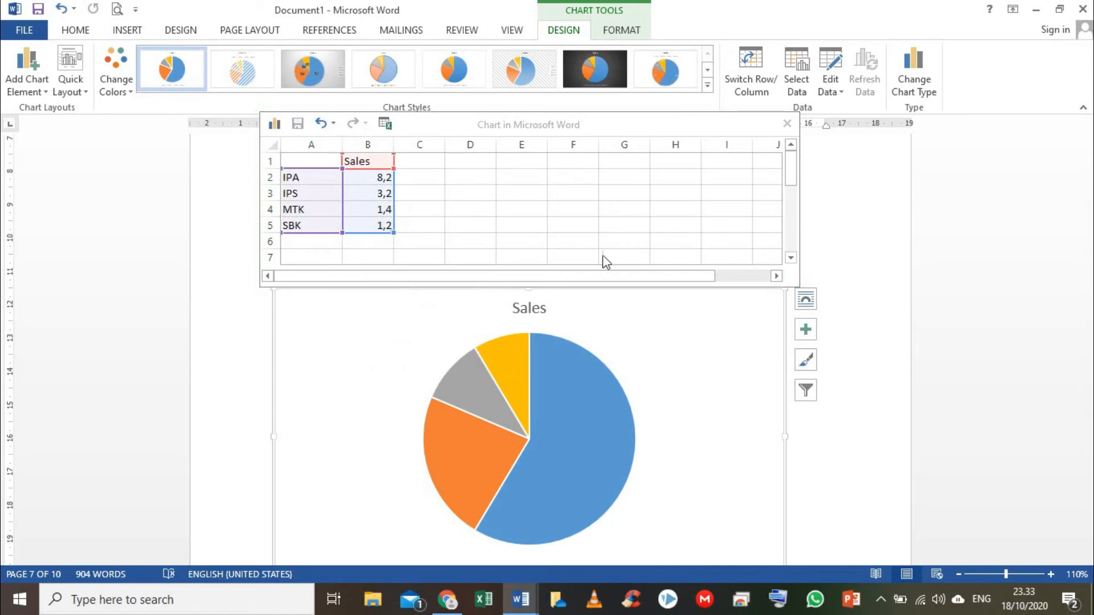
click(787, 123)
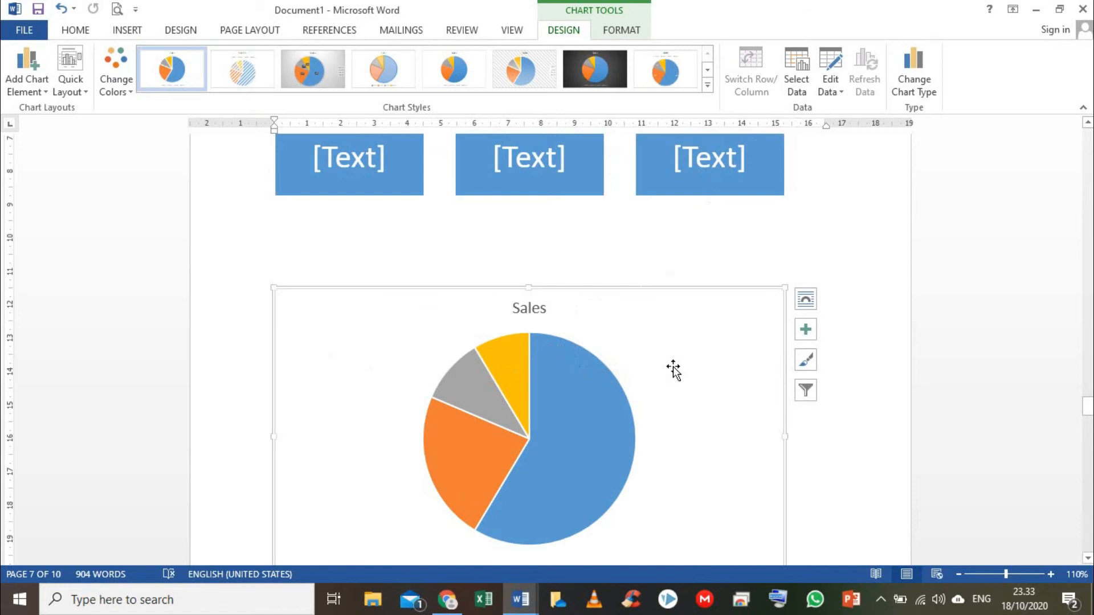
Examine the pie chart's slices and category legend, and open its Format Chart Area options.
scroll(674, 369, down, 2)
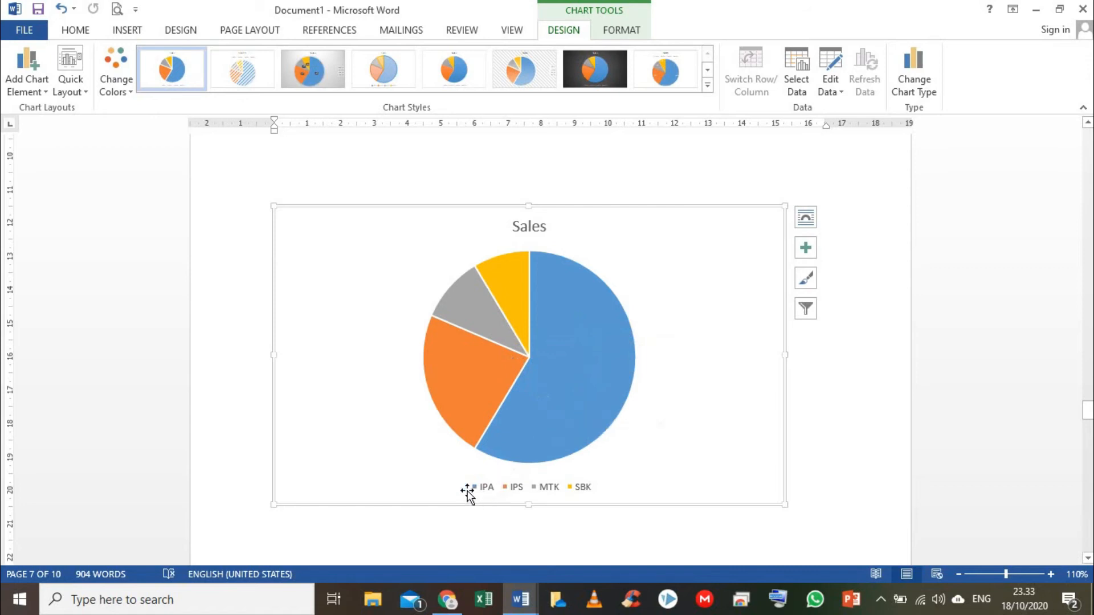
click(468, 376)
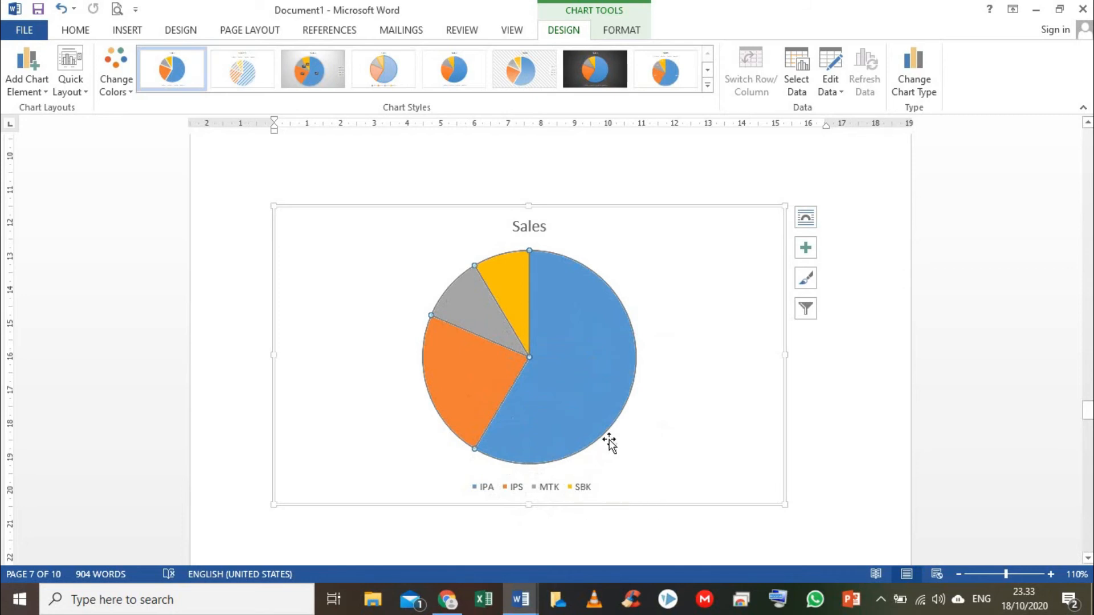
click(666, 317)
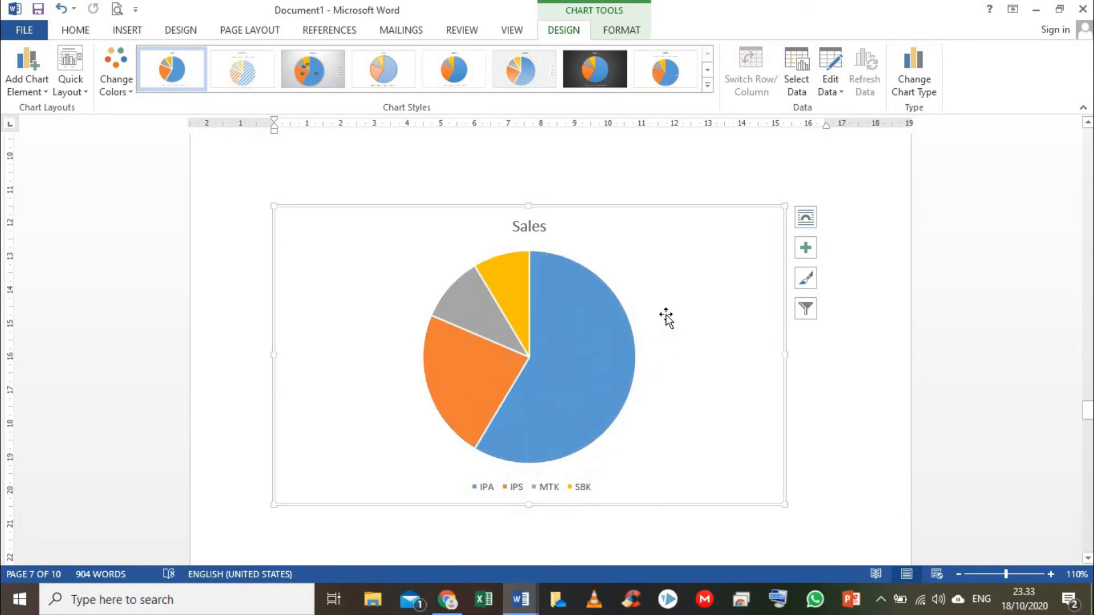
double_click(659, 314)
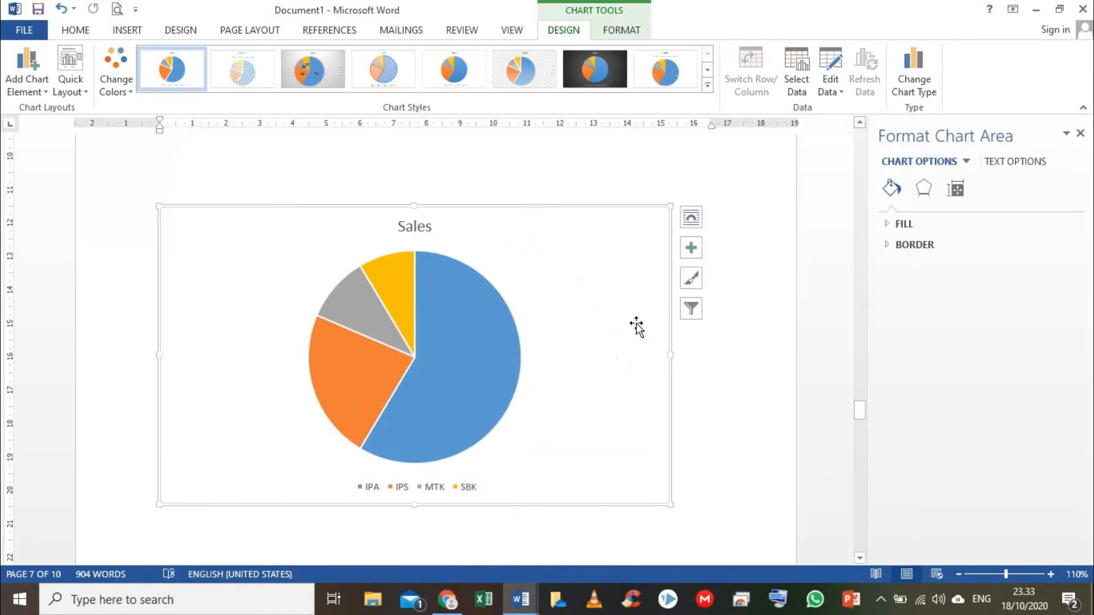
scroll(625, 320, down, 1)
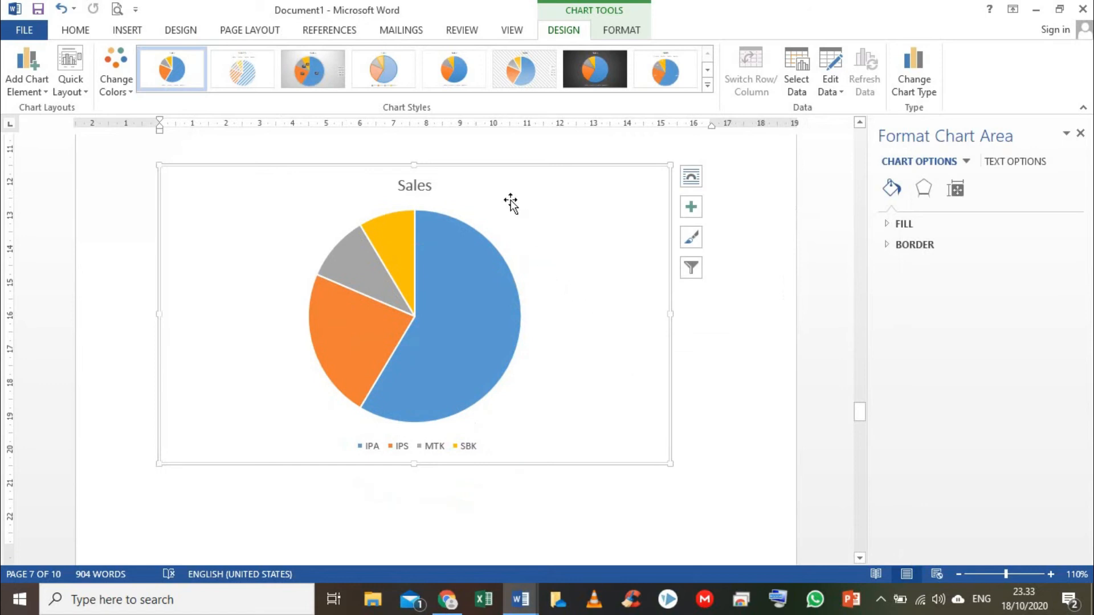
Place the cursor below the pie chart, and check the Screenshot command description in the Fungsi Menu INSERT document.
click(127, 31)
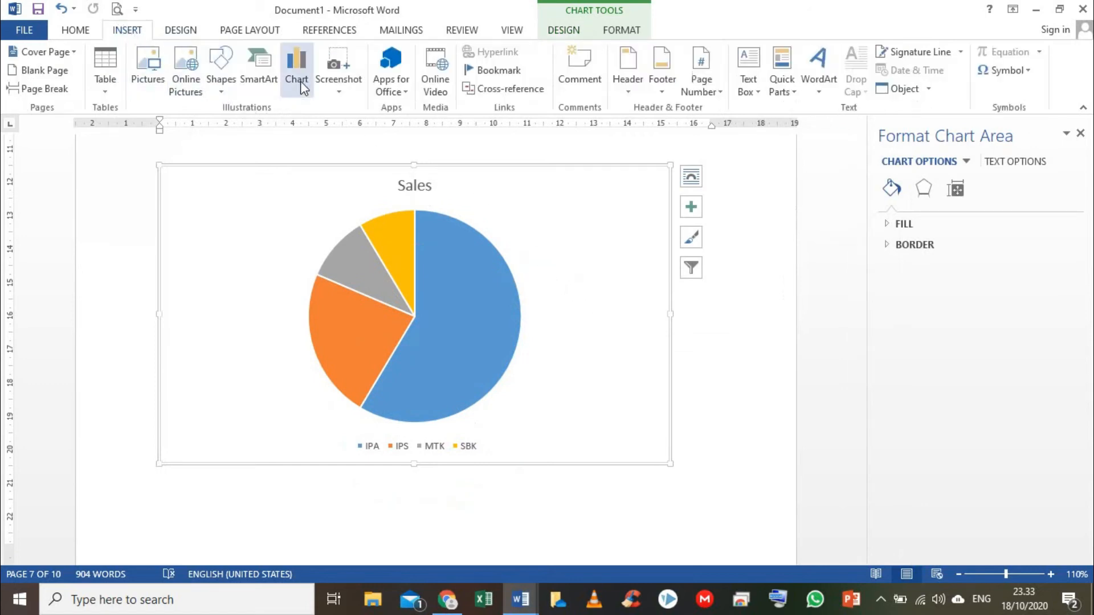
click(408, 510)
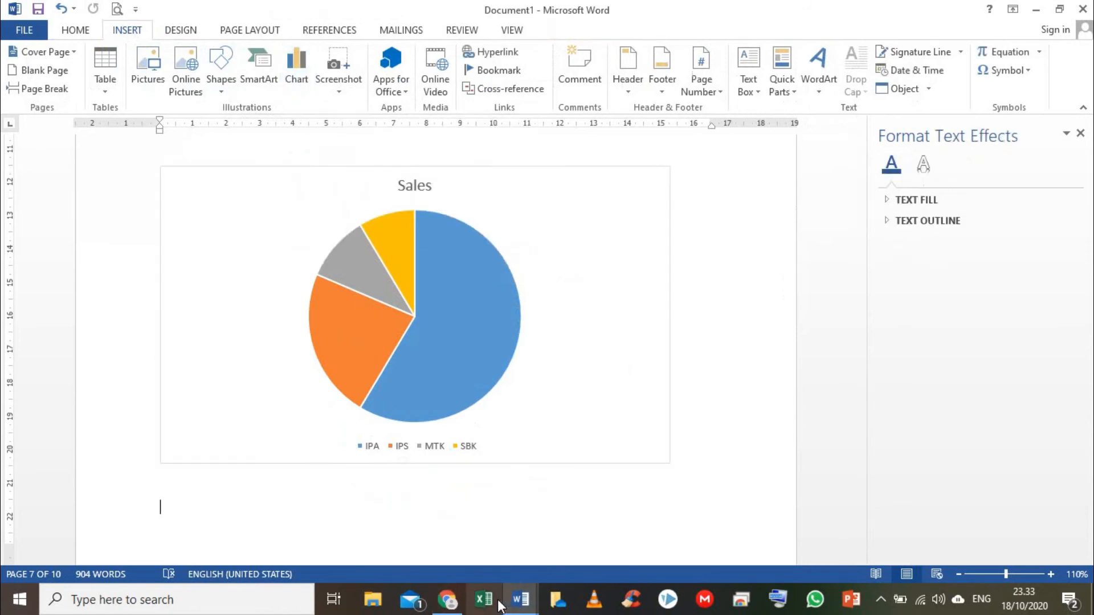
mouse_move(516, 604)
click(456, 546)
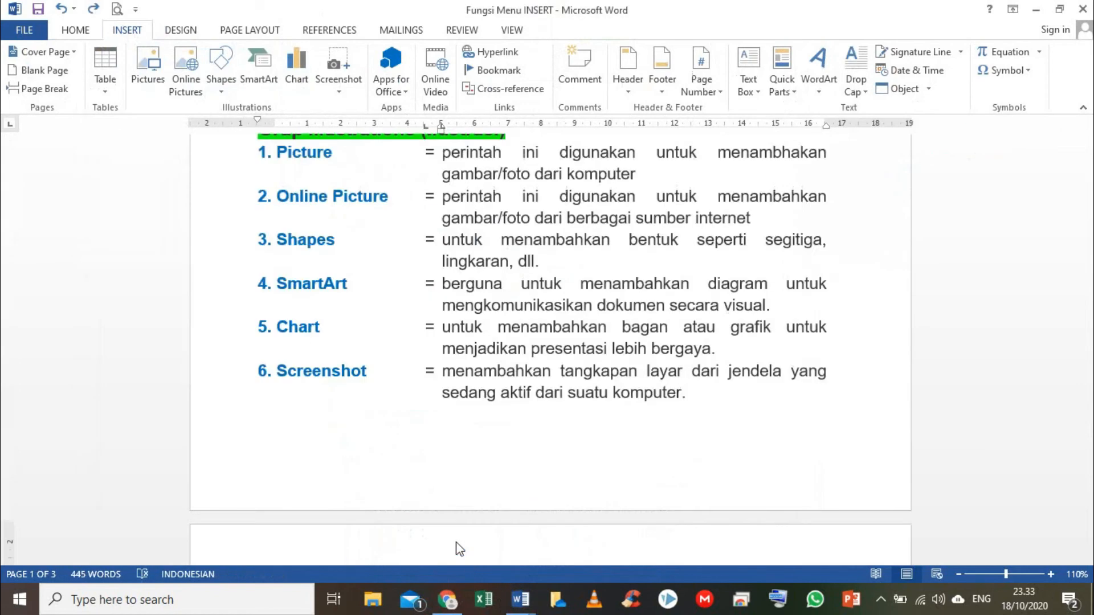
scroll(339, 355, down, 1)
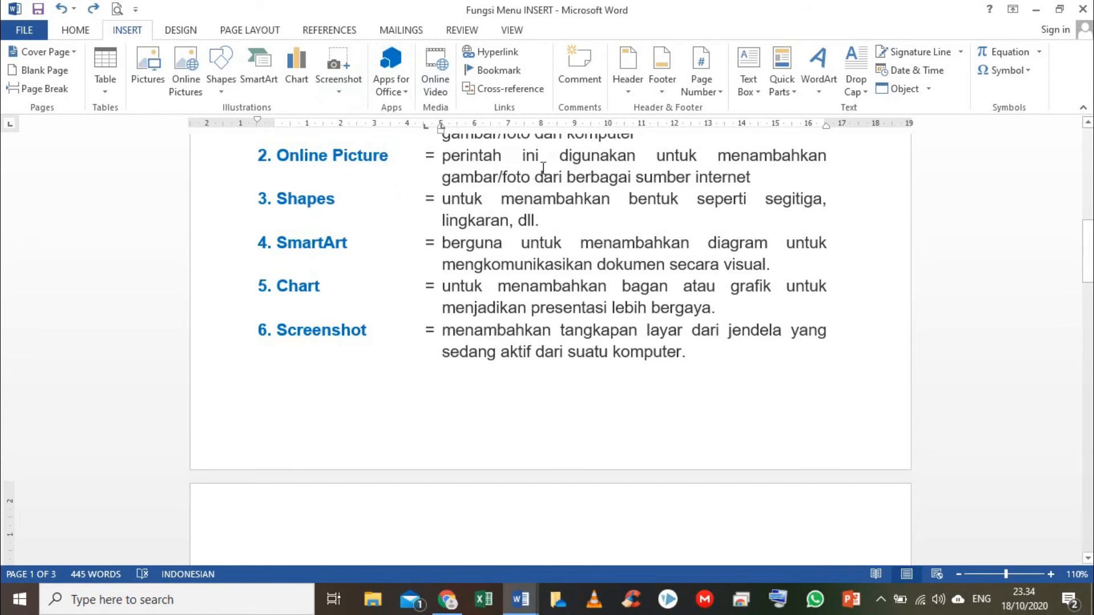
click(520, 599)
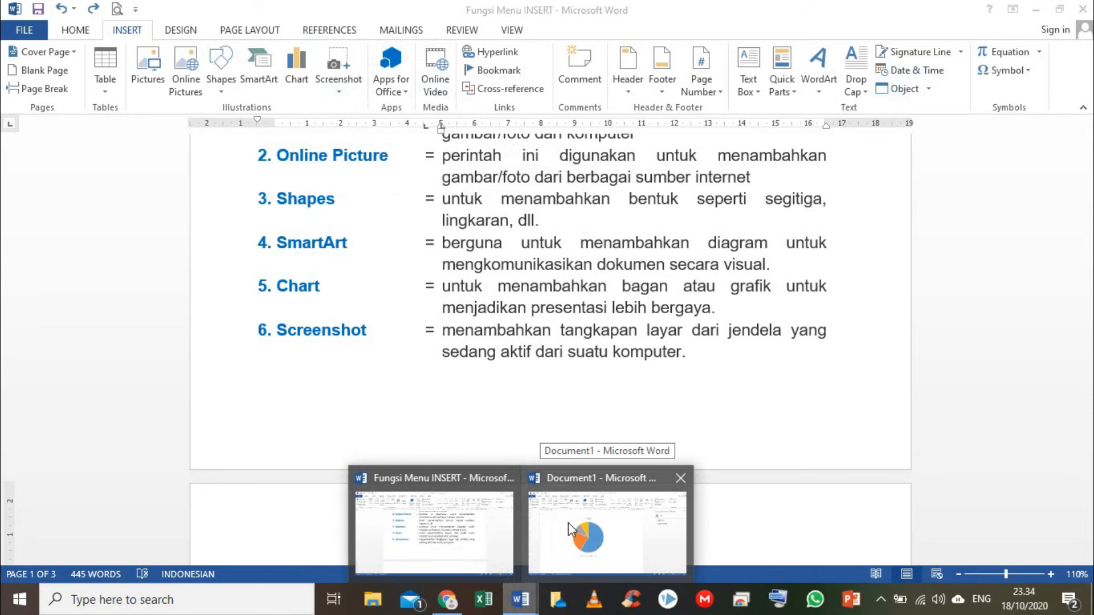
click(477, 535)
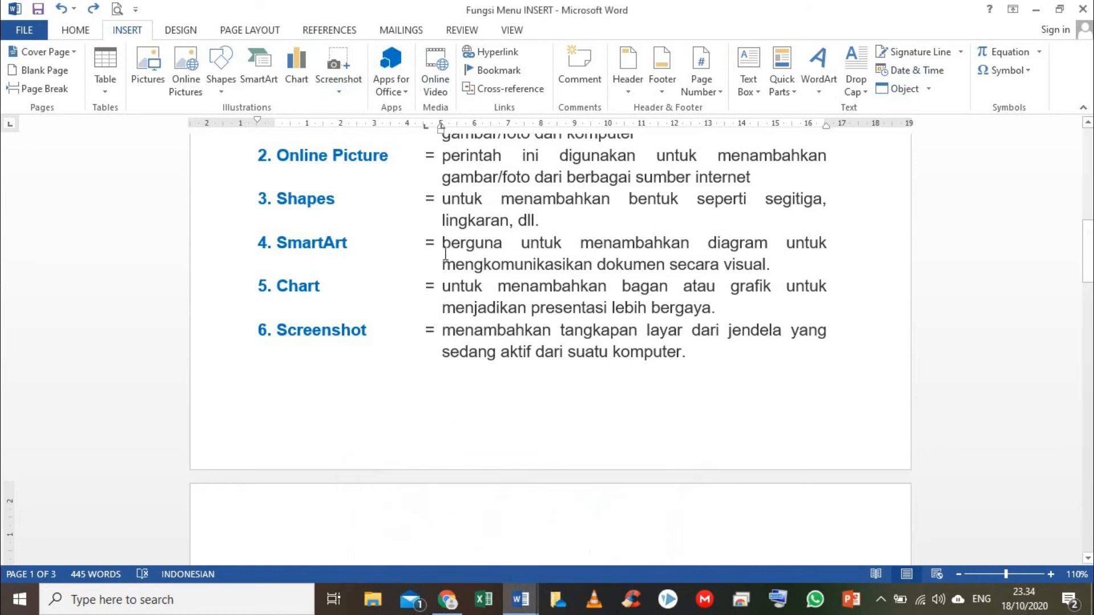
Insert a screen clipping of Document1's ribbon from the Pages to the Media group, about 15 by 4.5 cm, into the Fungsi Menu INSERT document.
click(338, 93)
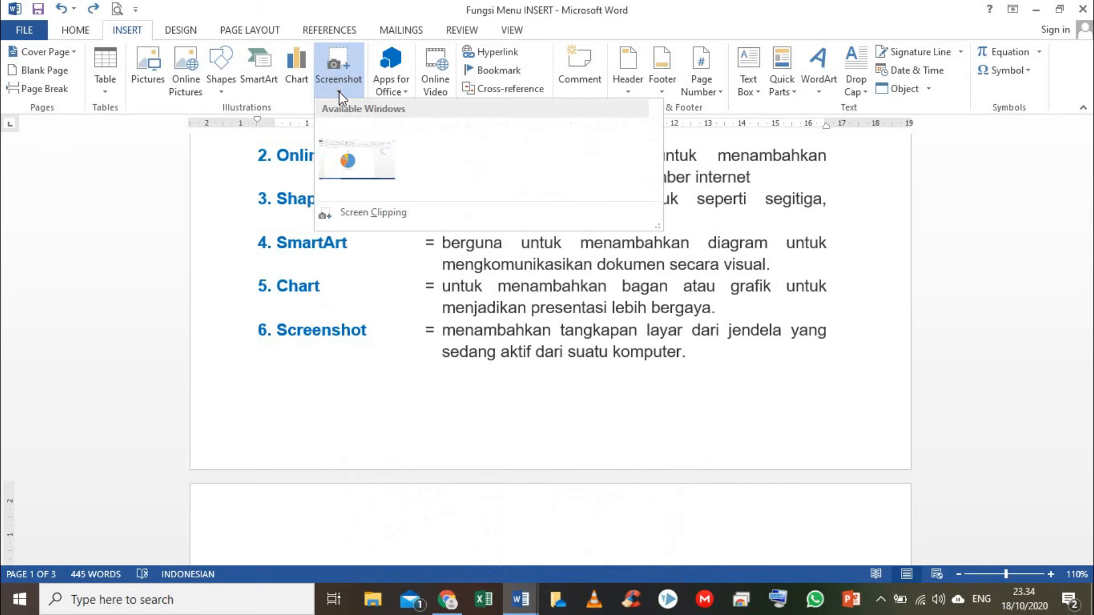
click(356, 216)
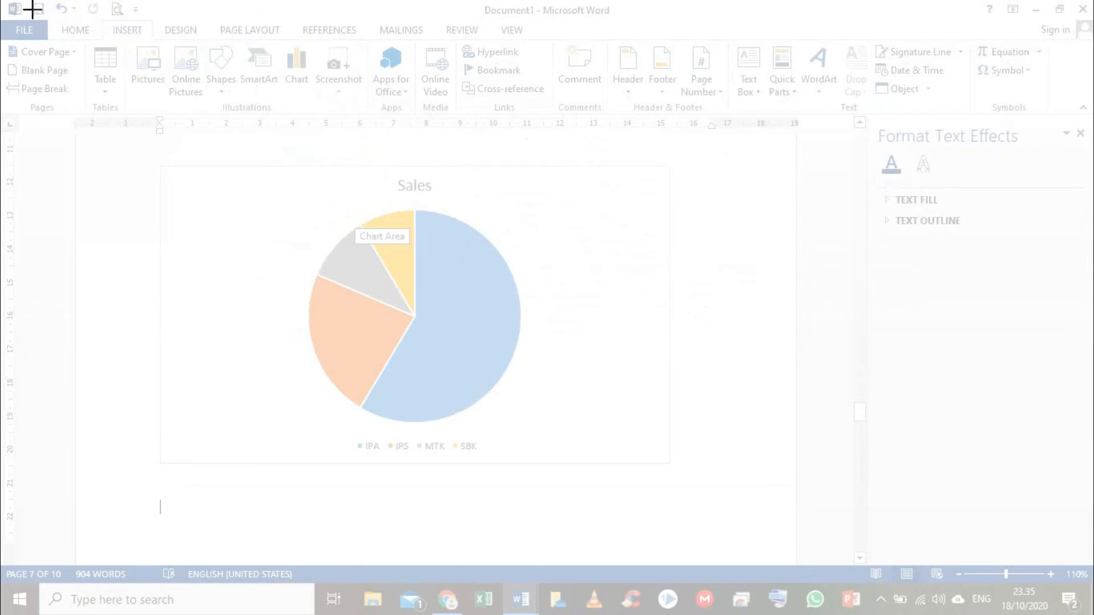
drag(4, 2, 457, 136)
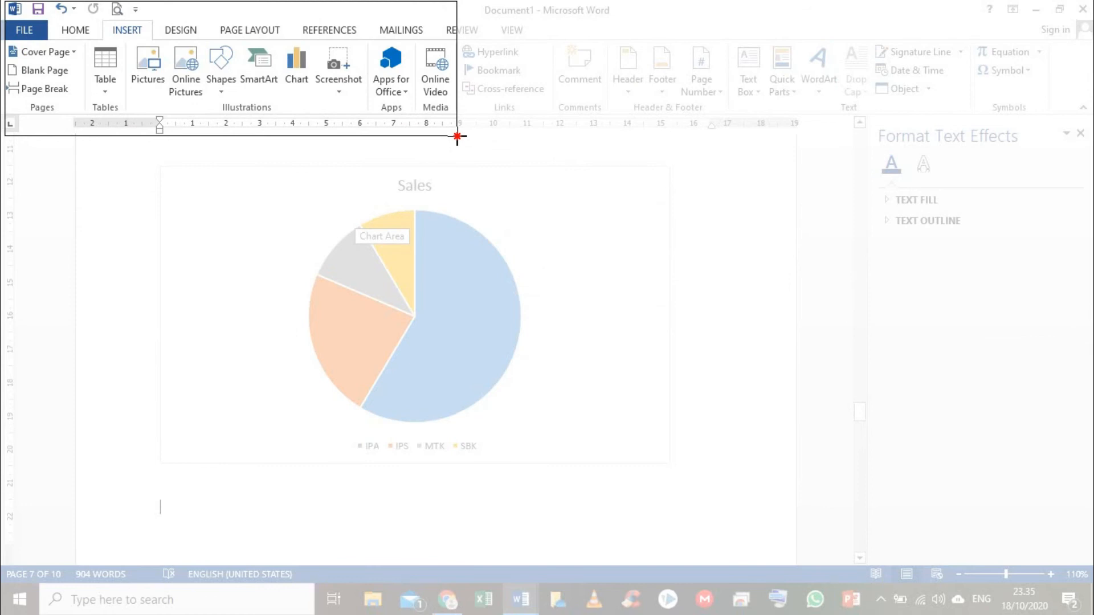
drag(457, 136, 457, 135)
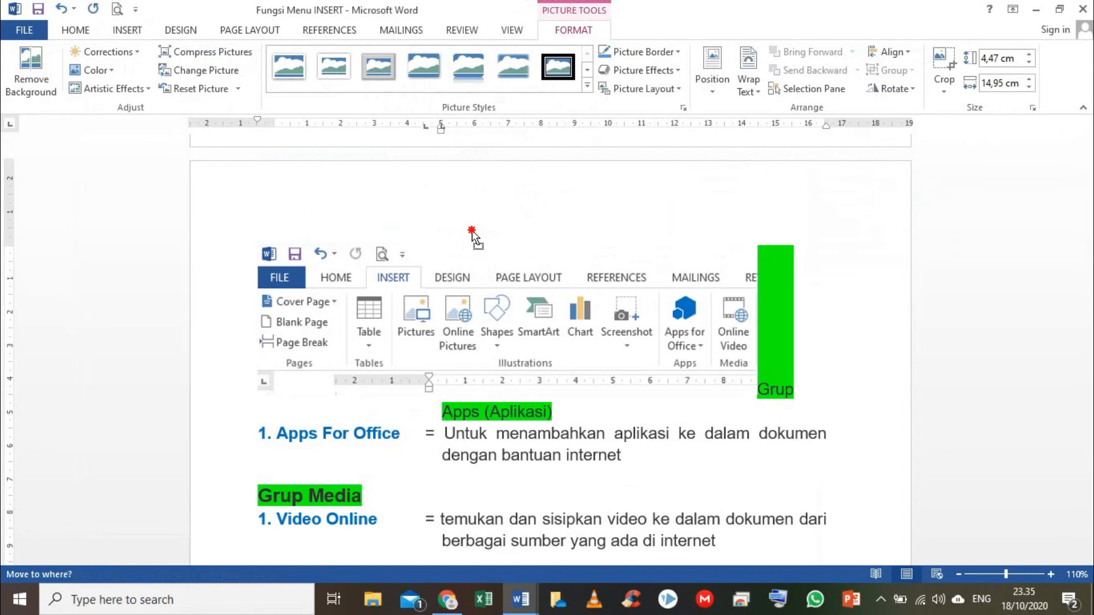
Undo the insertion of the screen clipping above the Grup Apps section.
drag(458, 250, 454, 251)
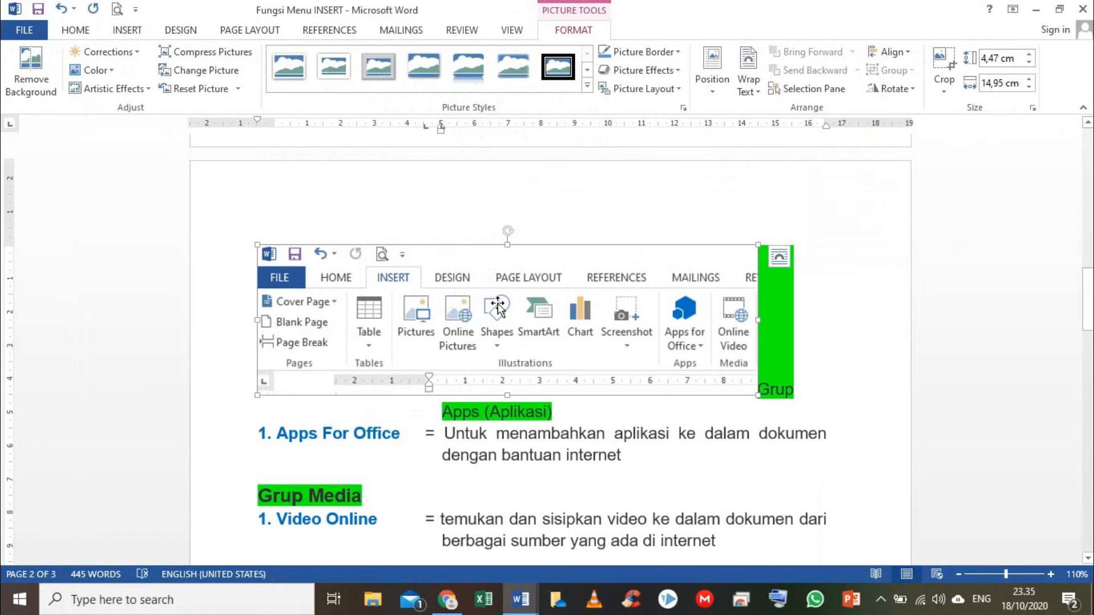
click(62, 9)
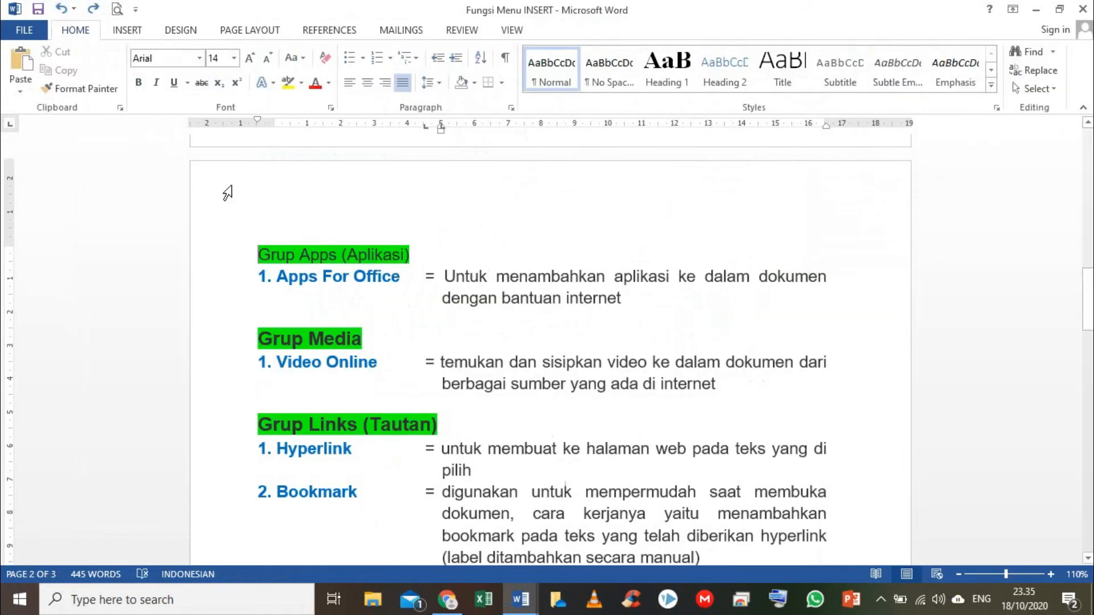
Read through the Apps For Office and Video Online descriptions down to the Grup Links section.
scroll(345, 105, down, 1)
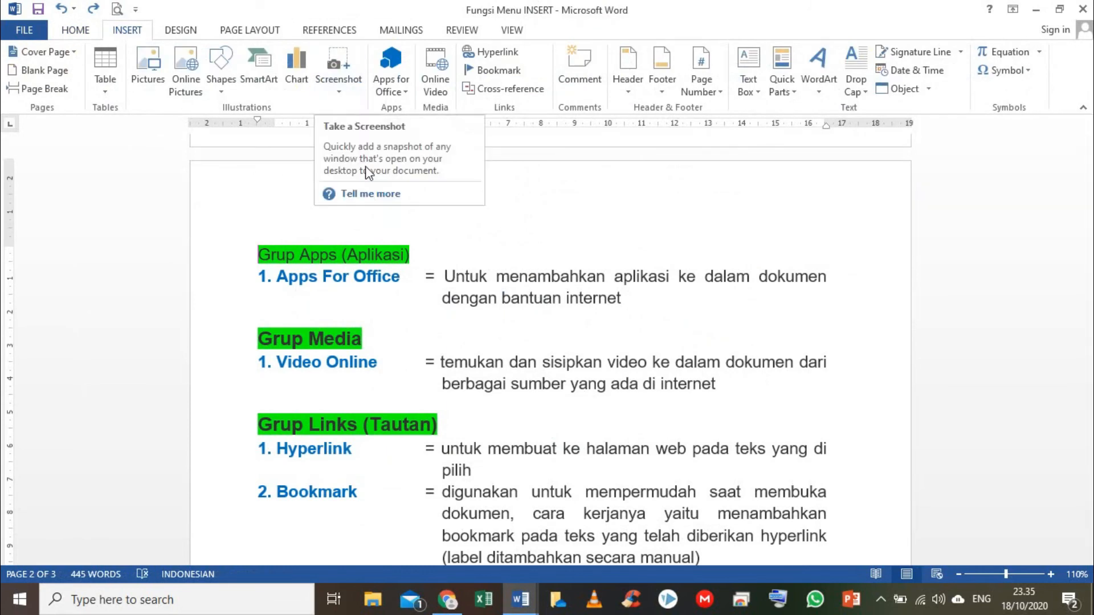
scroll(379, 347, down, 1)
scroll(358, 343, up, 3)
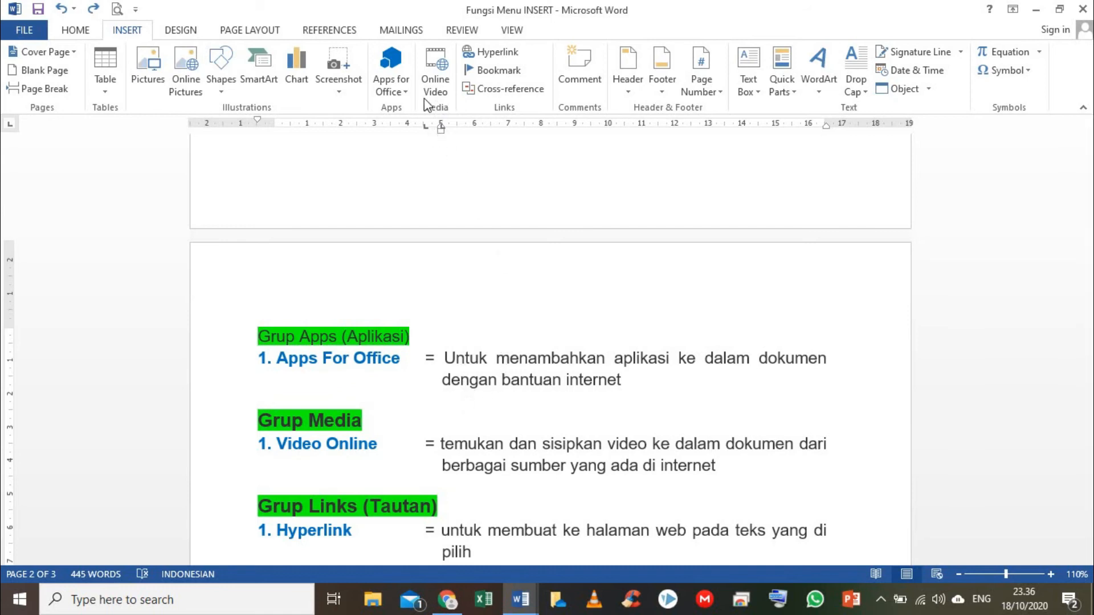
scroll(429, 99, down, 2)
scroll(378, 453, down, 1)
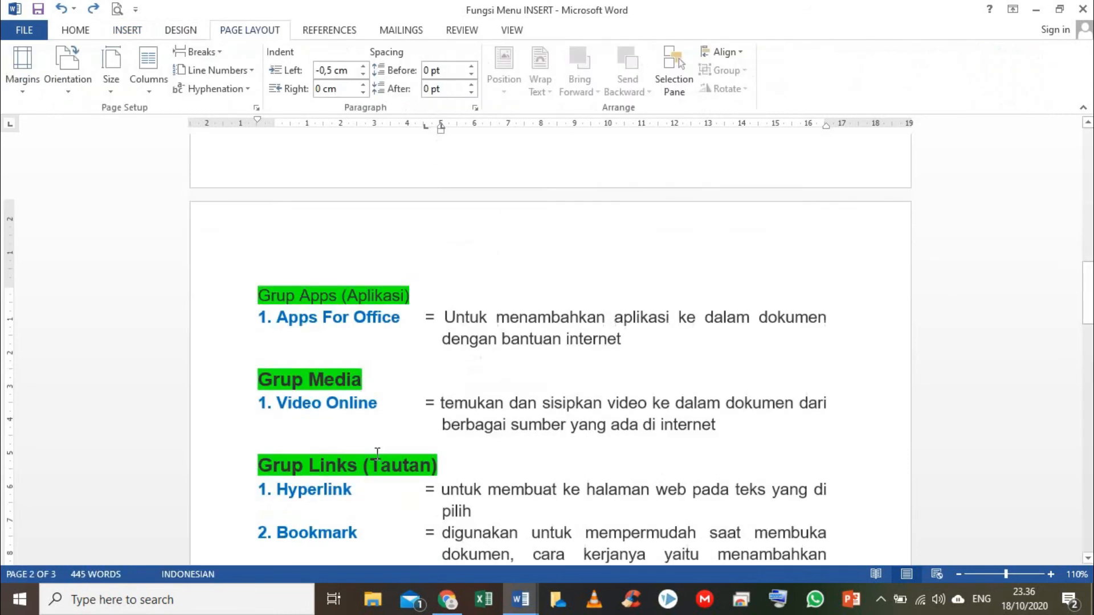
scroll(377, 453, down, 2)
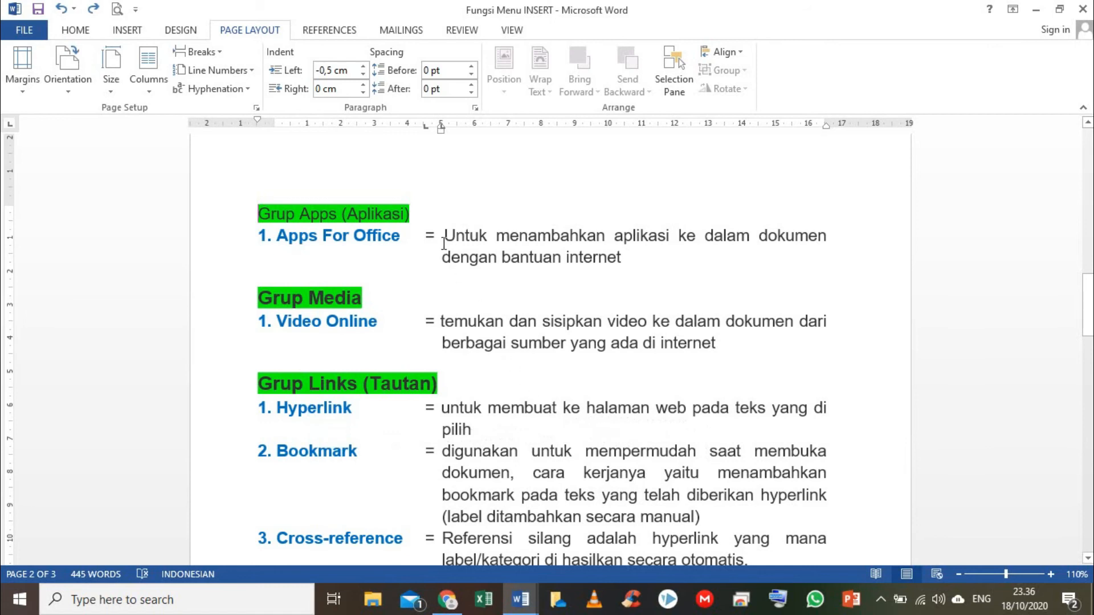
click(407, 283)
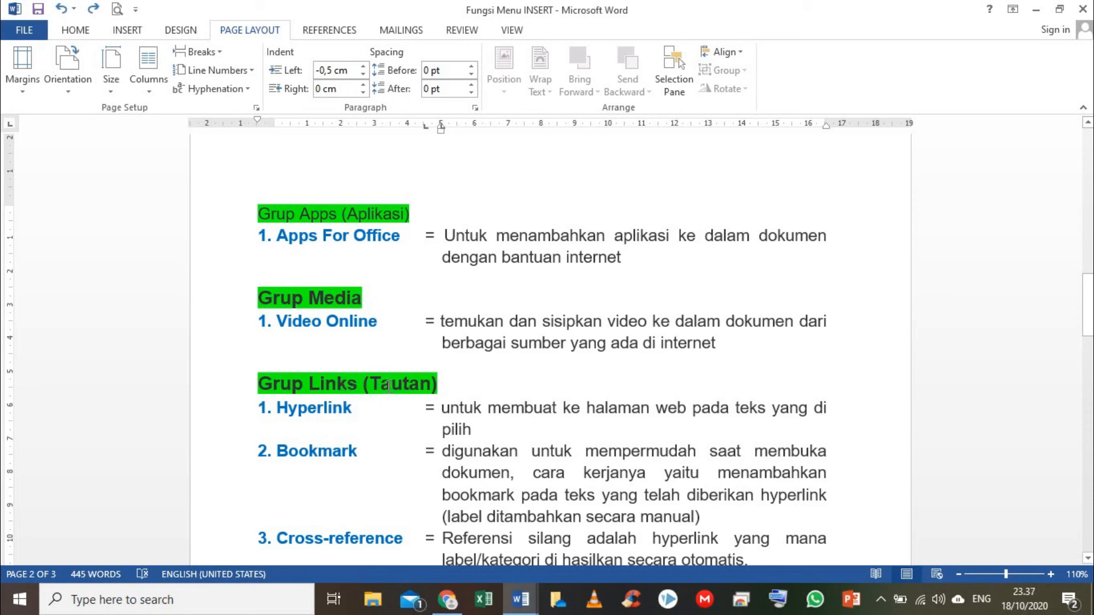
Hyperlink the words "Grup Links" in the Grup Links (Tautan) heading to the existing file Grup Links.docx in Documents.
click(334, 382)
drag(260, 383, 341, 385)
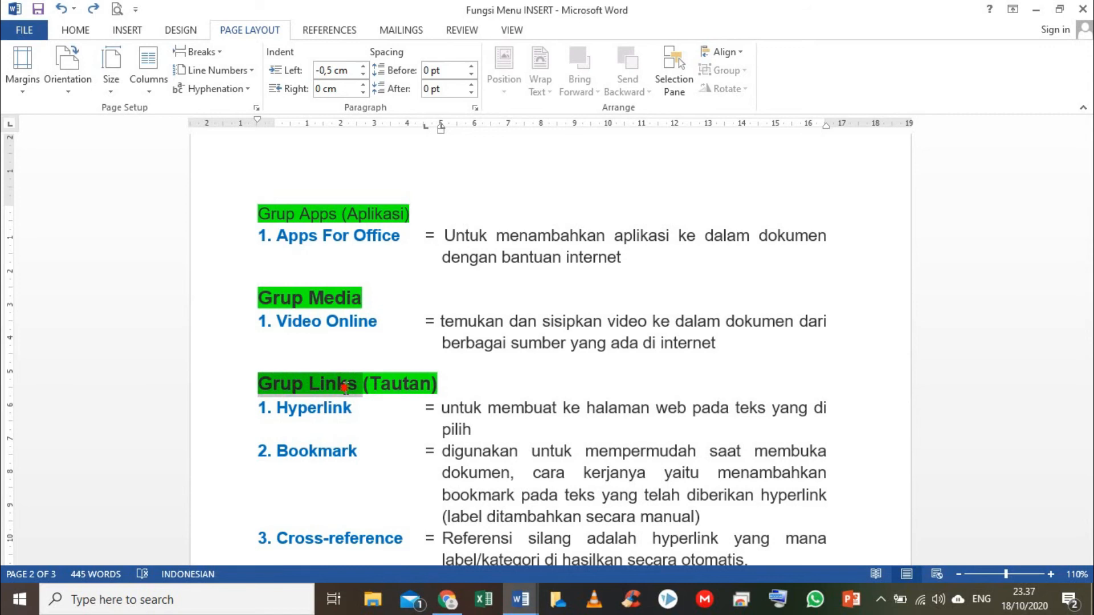
drag(346, 388, 346, 390)
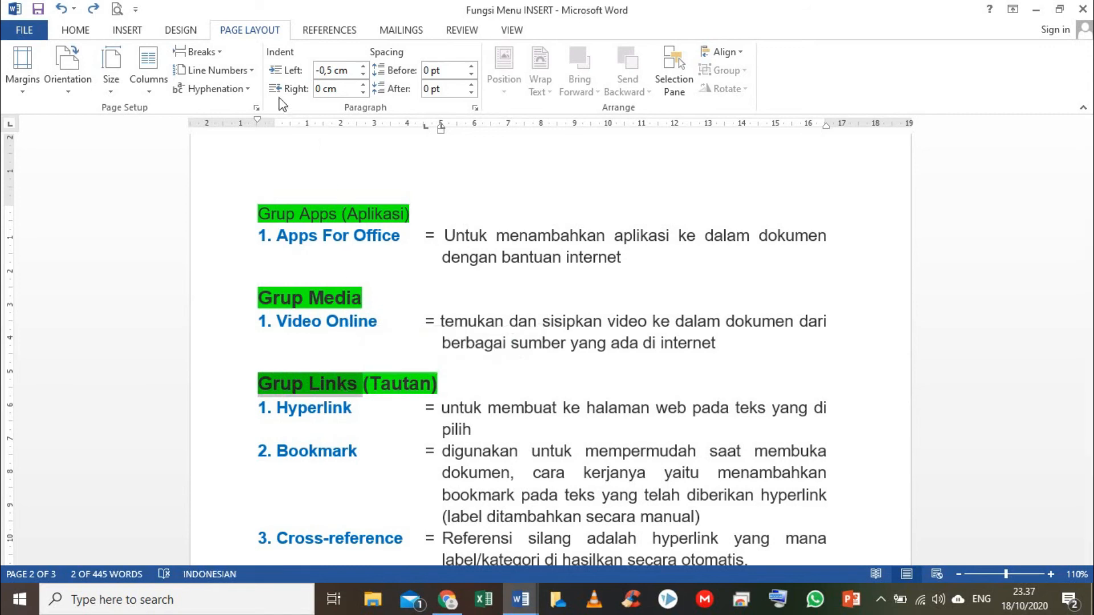
click(136, 32)
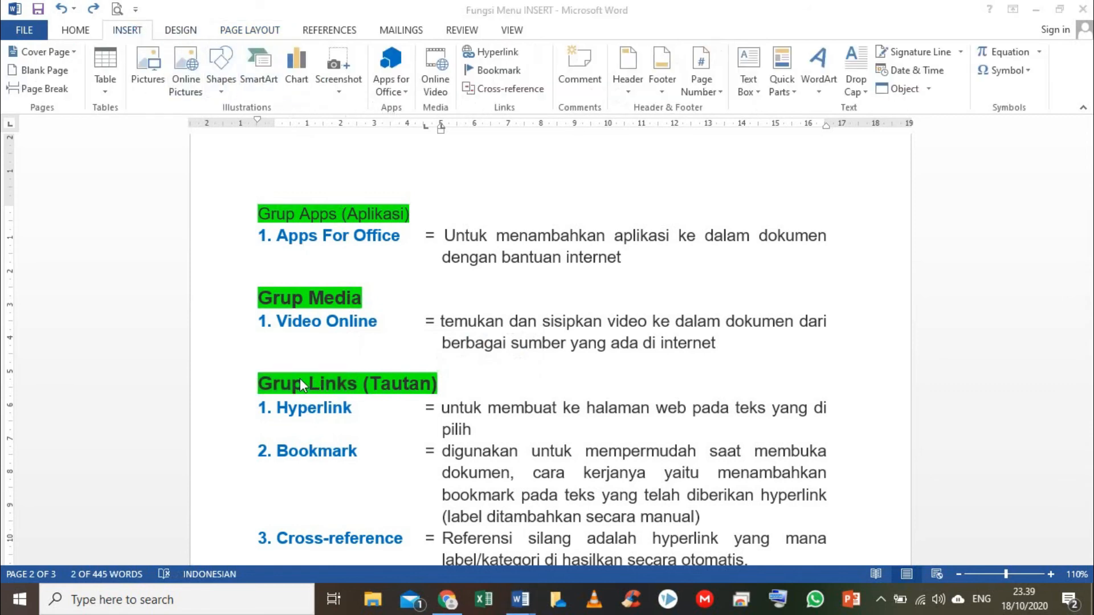
click(264, 381)
drag(263, 383, 342, 398)
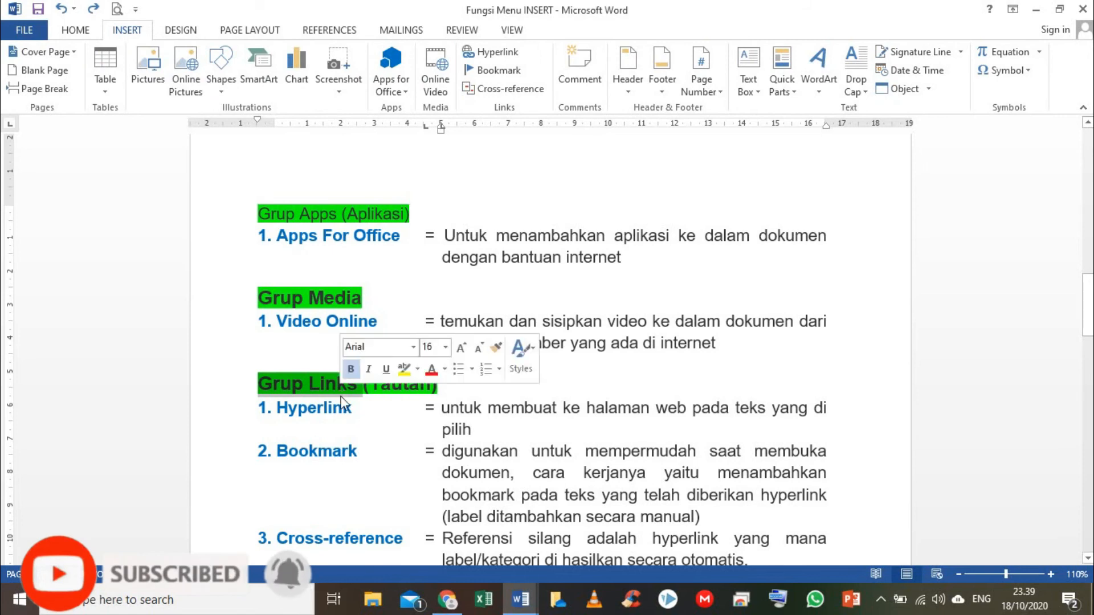
click(495, 56)
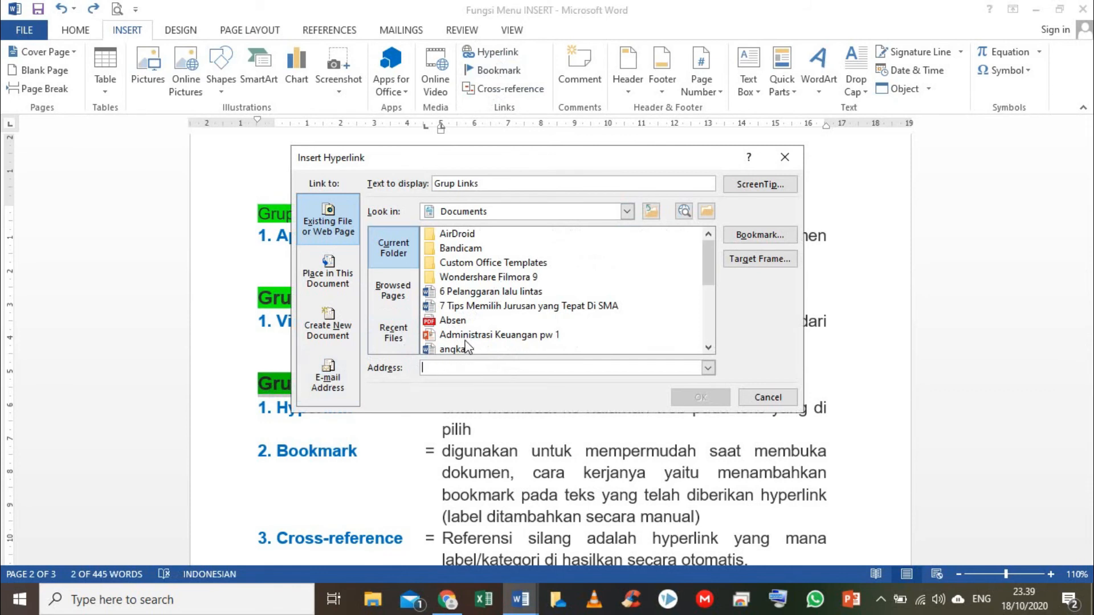
scroll(470, 342, down, 1)
scroll(477, 329, down, 1)
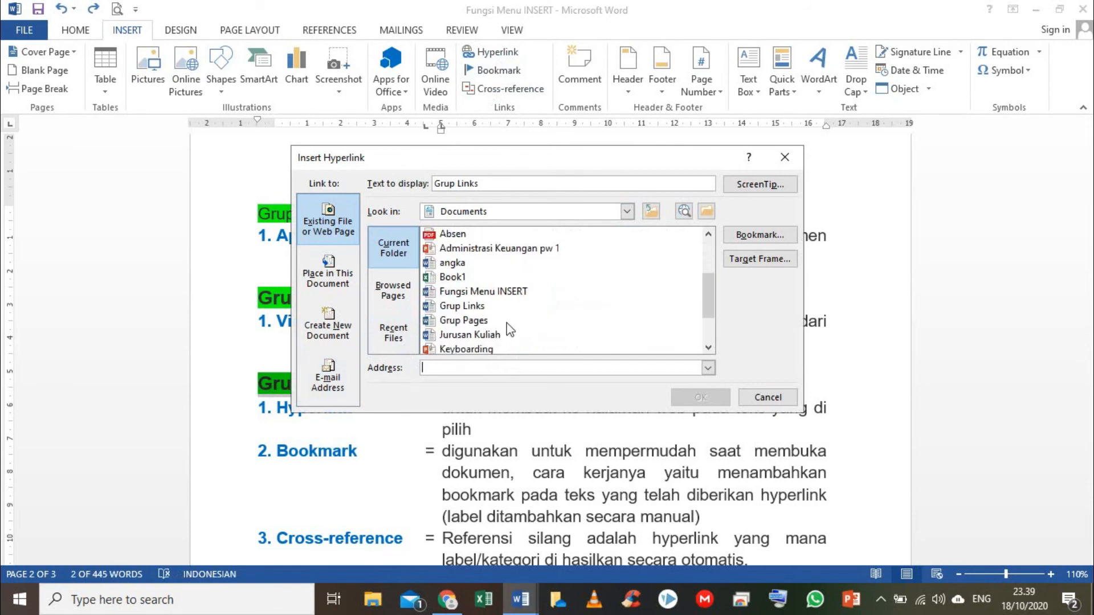
click(460, 308)
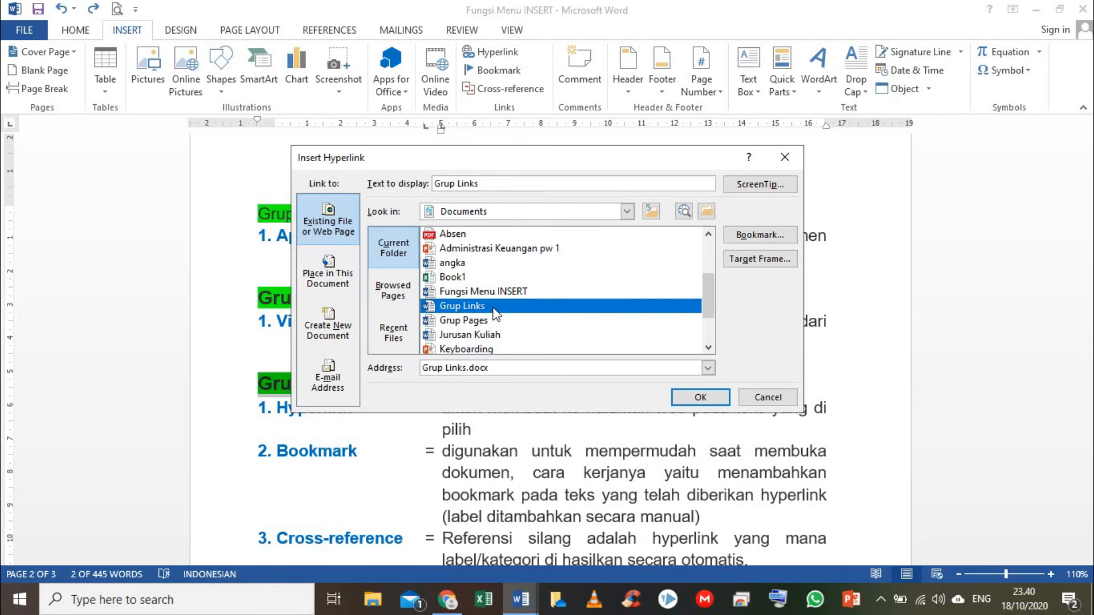
click(701, 398)
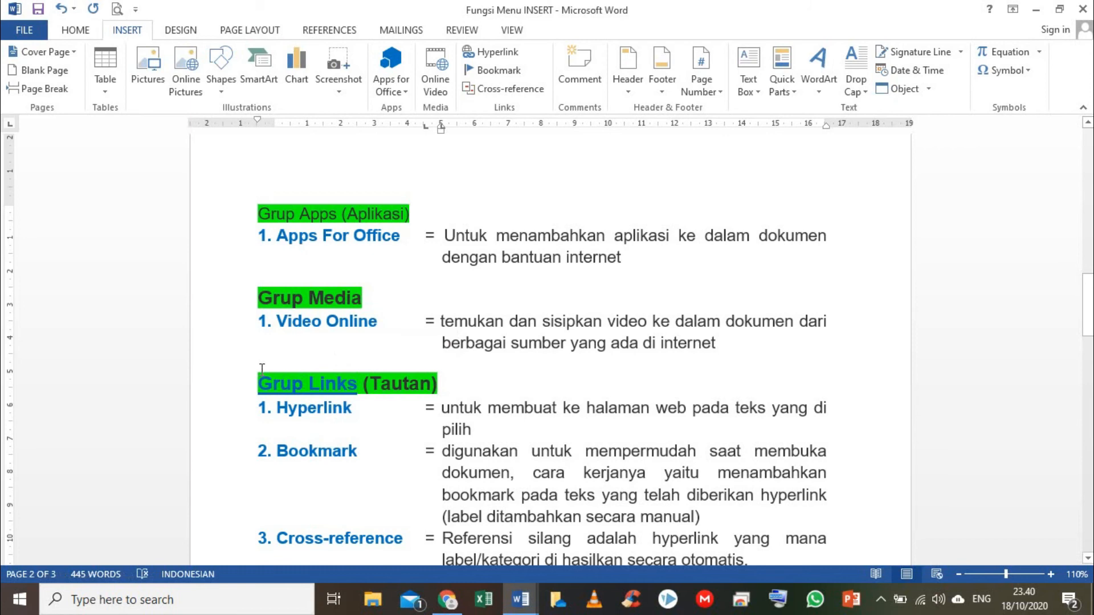
Follow the Grup Links hyperlink to check the linked document, and close that document again.
ctrl+click(302, 388)
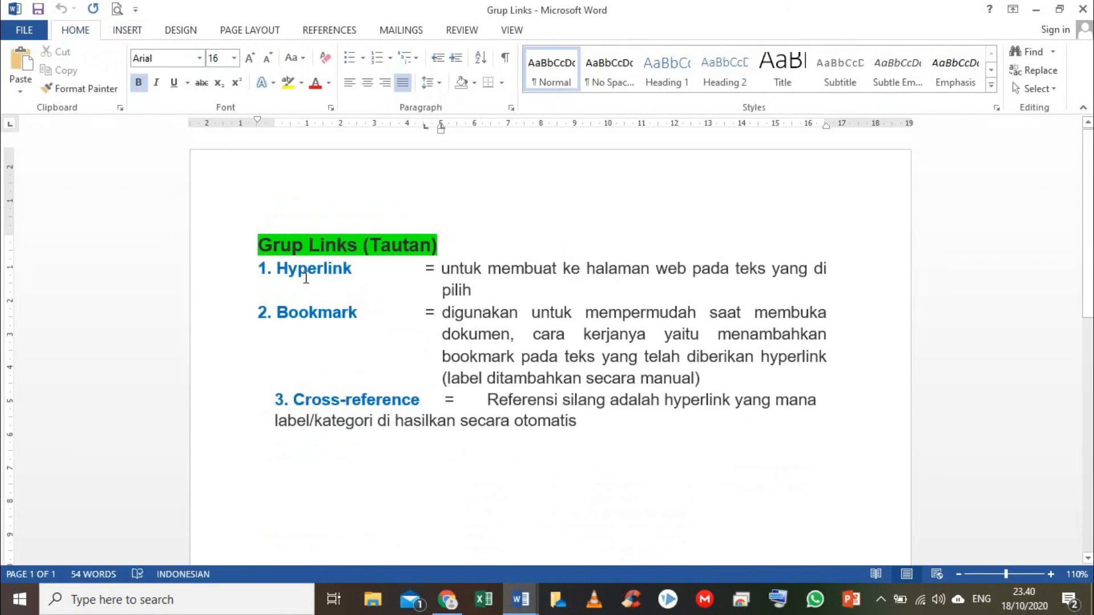
scroll(391, 280, down, 10)
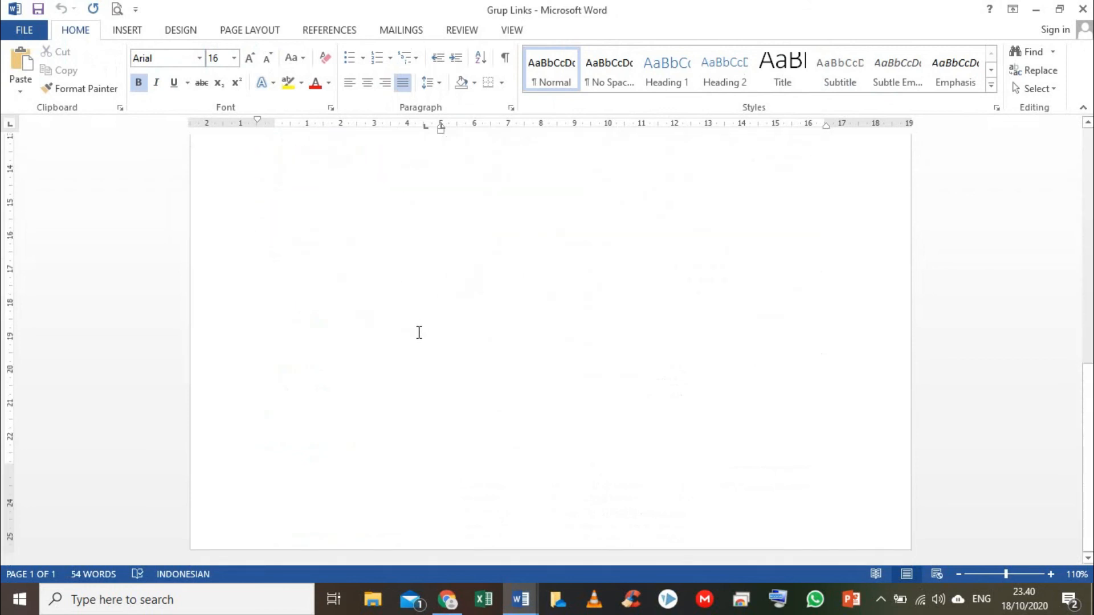
scroll(418, 332, up, 10)
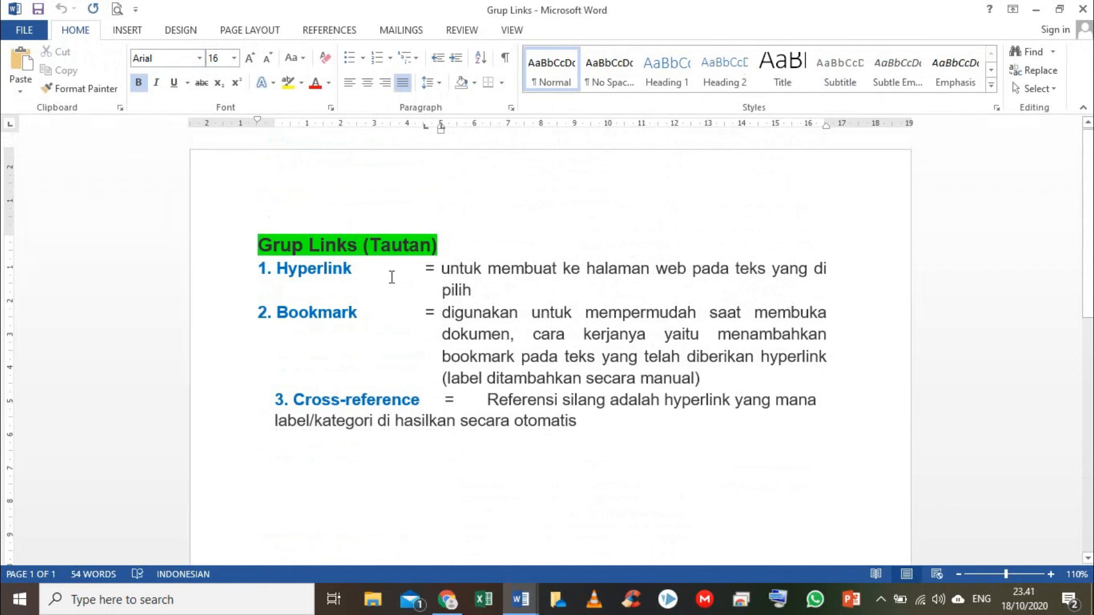
click(1082, 9)
Review the Grup Links section and select the full Bookmark description text for reading.
click(383, 419)
scroll(345, 414, down, 1)
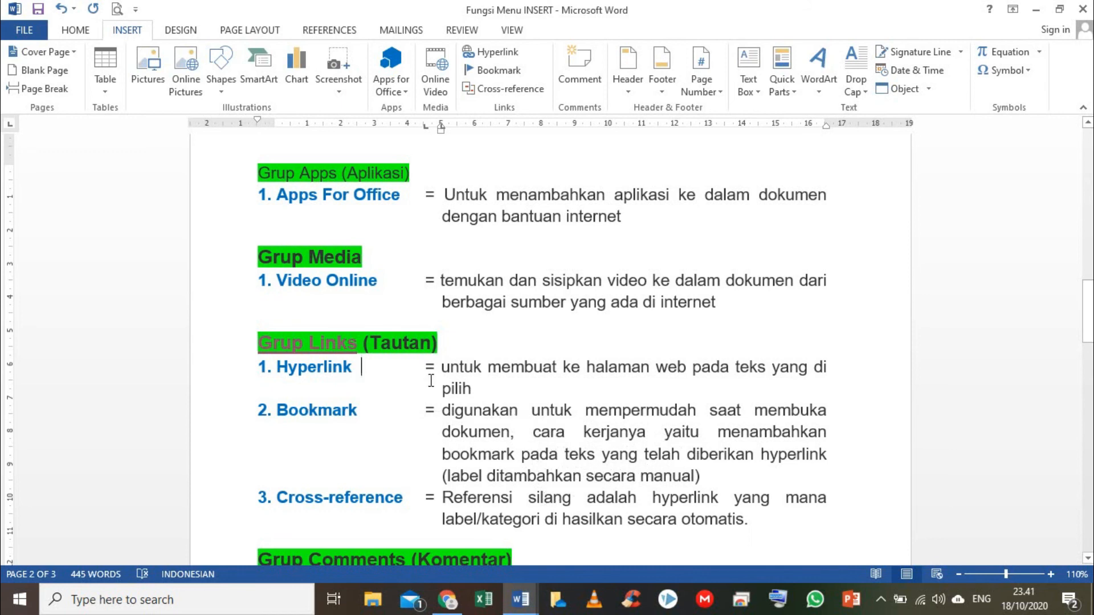
scroll(431, 380, down, 1)
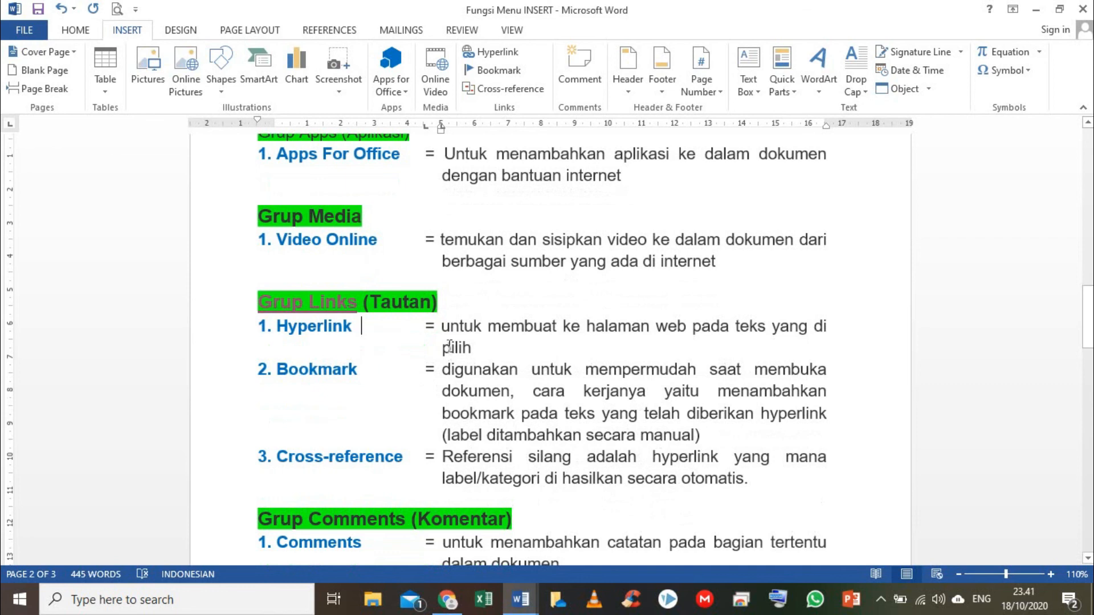
scroll(450, 340, down, 1)
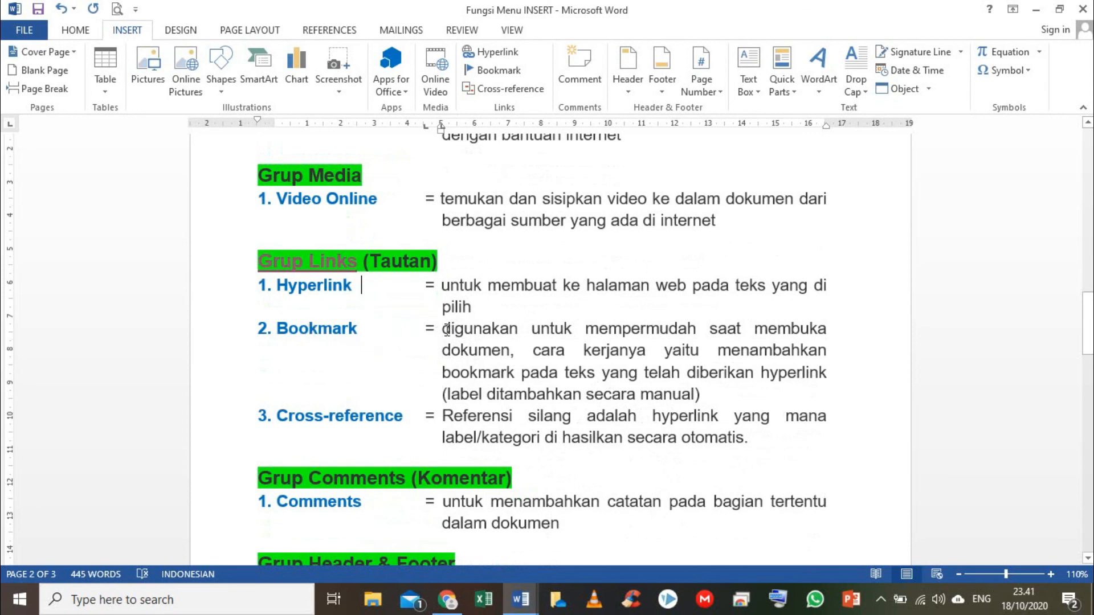
drag(448, 328, 705, 395)
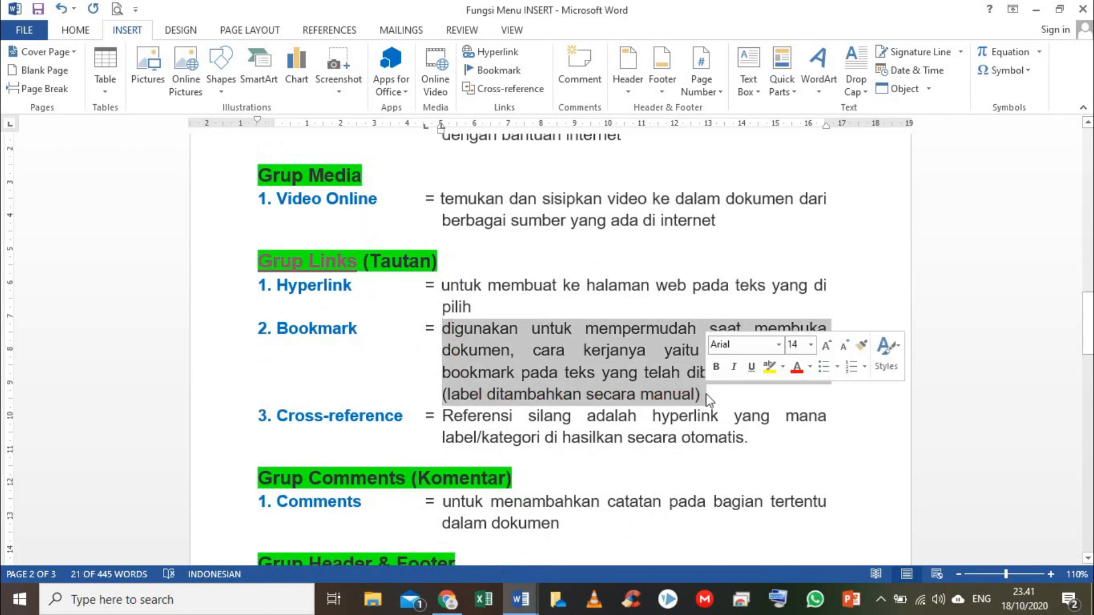
click(510, 56)
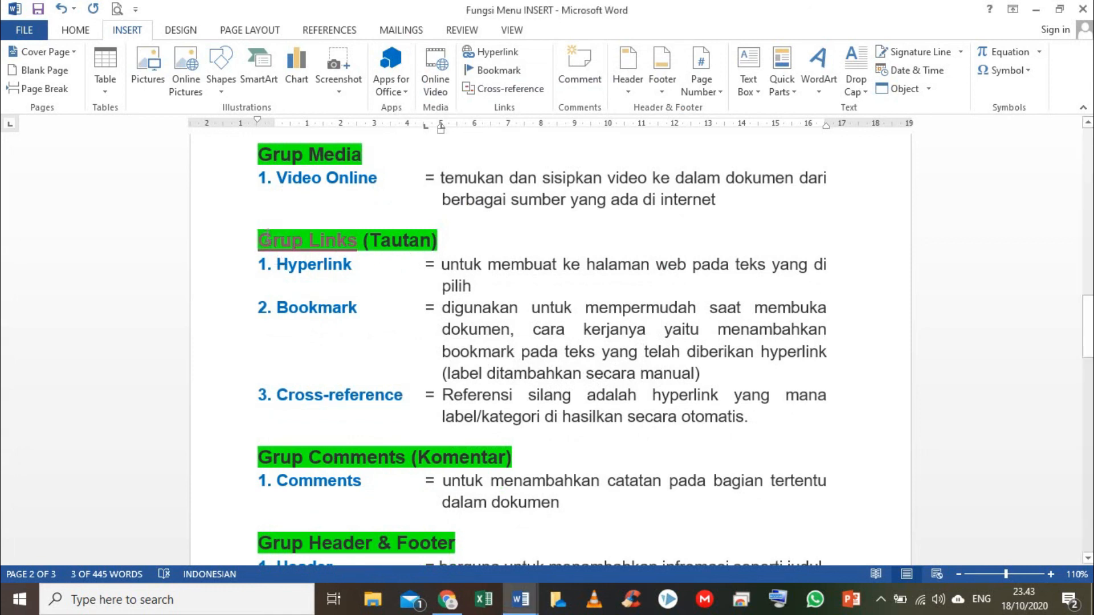
Bookmark the whole Grup Links (Tautan) section, from its heading through the Cross-reference description, with the name Link.
drag(260, 232, 754, 418)
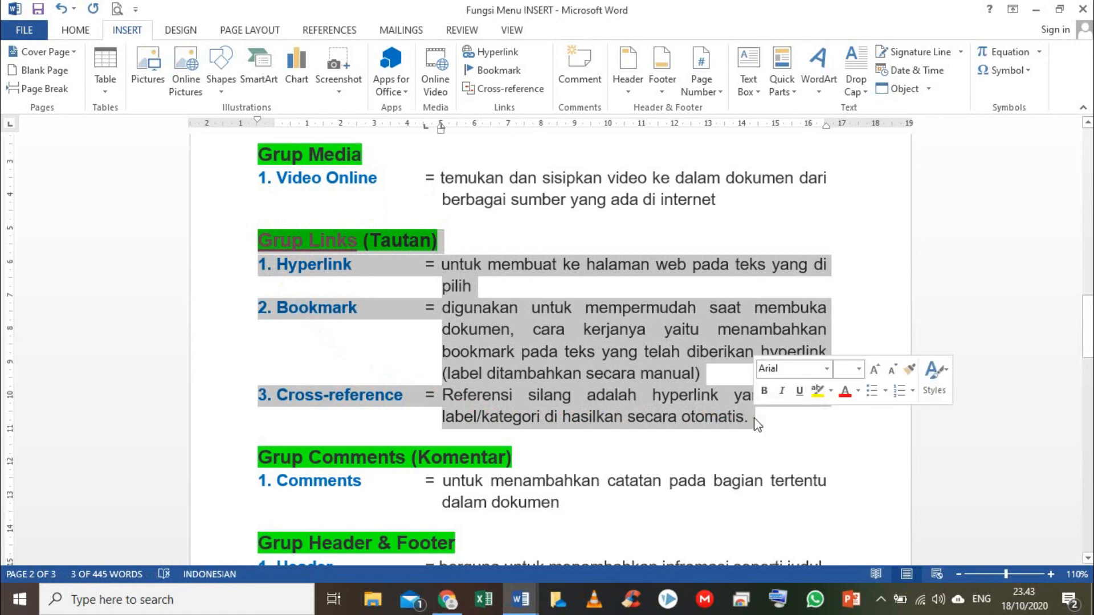
click(500, 71)
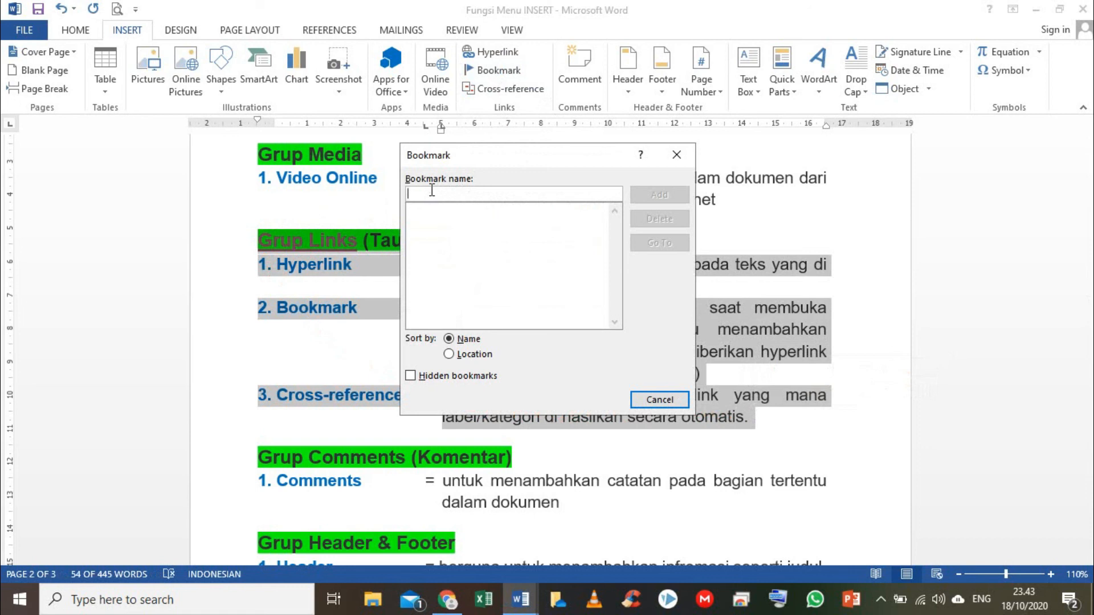
text(Link)
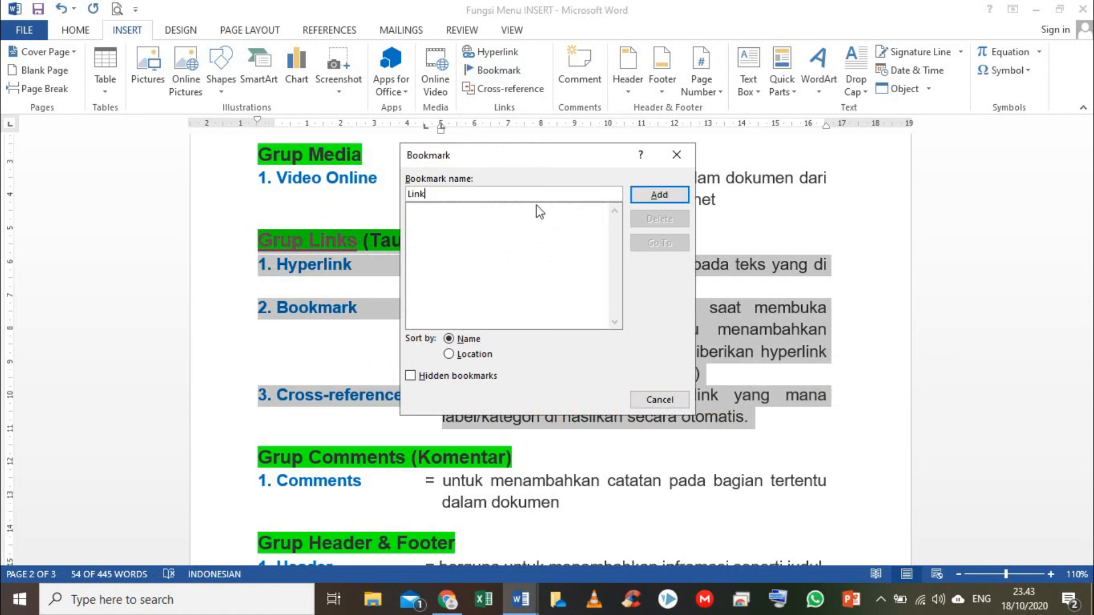
click(651, 197)
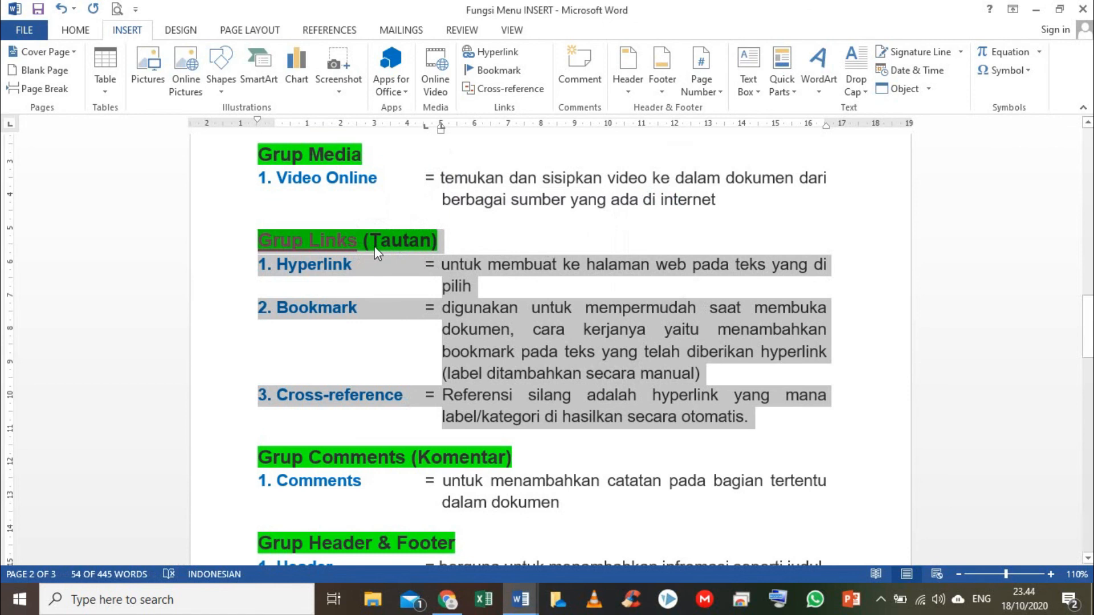
Bookmark the whole Grup Header & Footer section, from its heading through the Page Number description, with the name Header.
scroll(376, 251, down, 6)
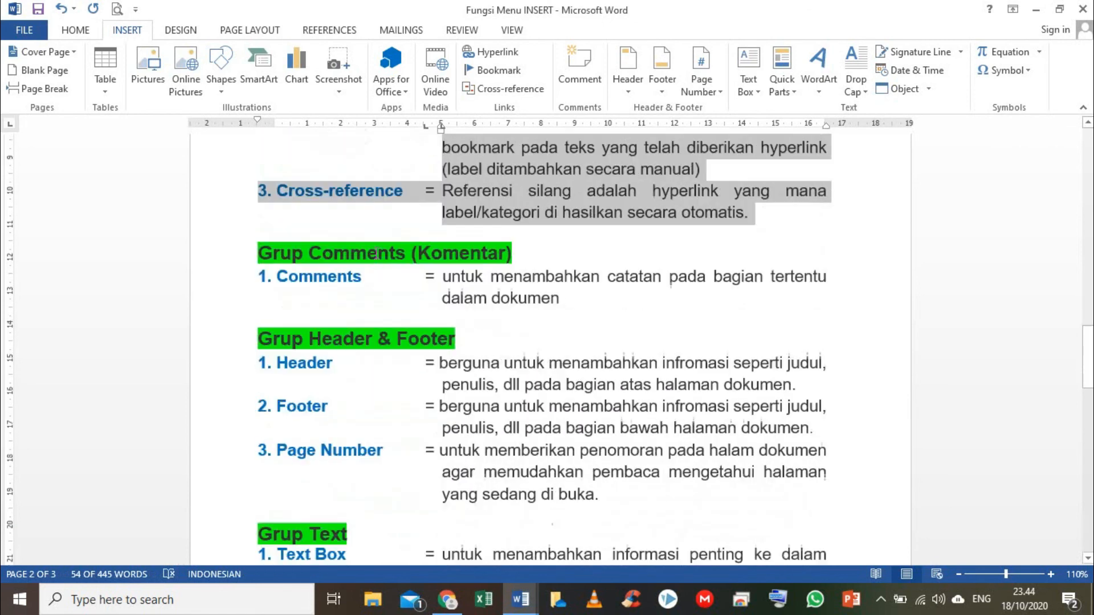
scroll(376, 259, down, 1)
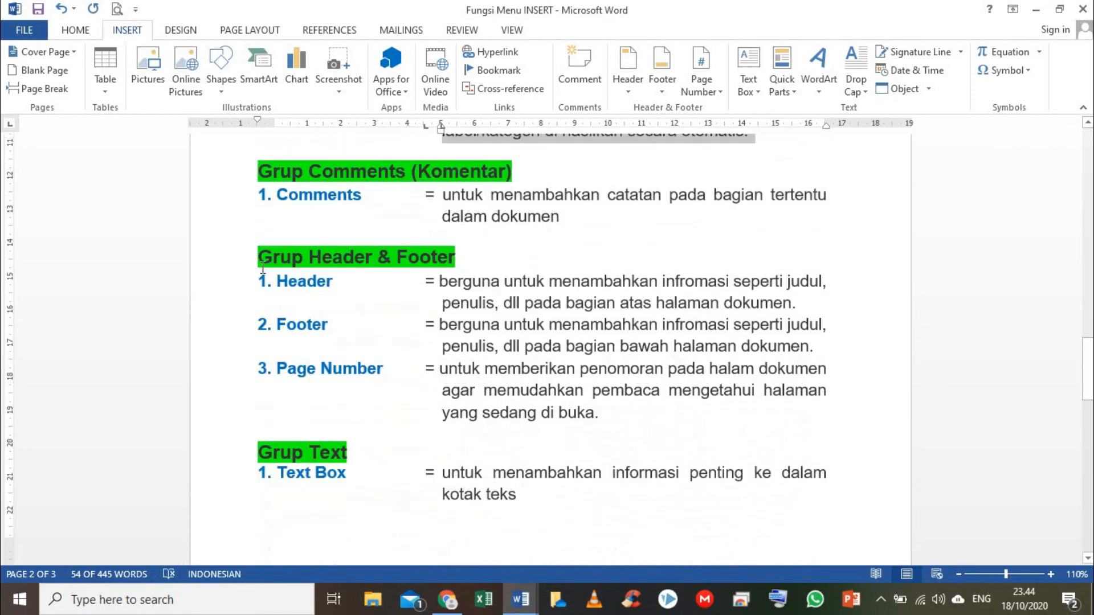
drag(258, 254, 617, 412)
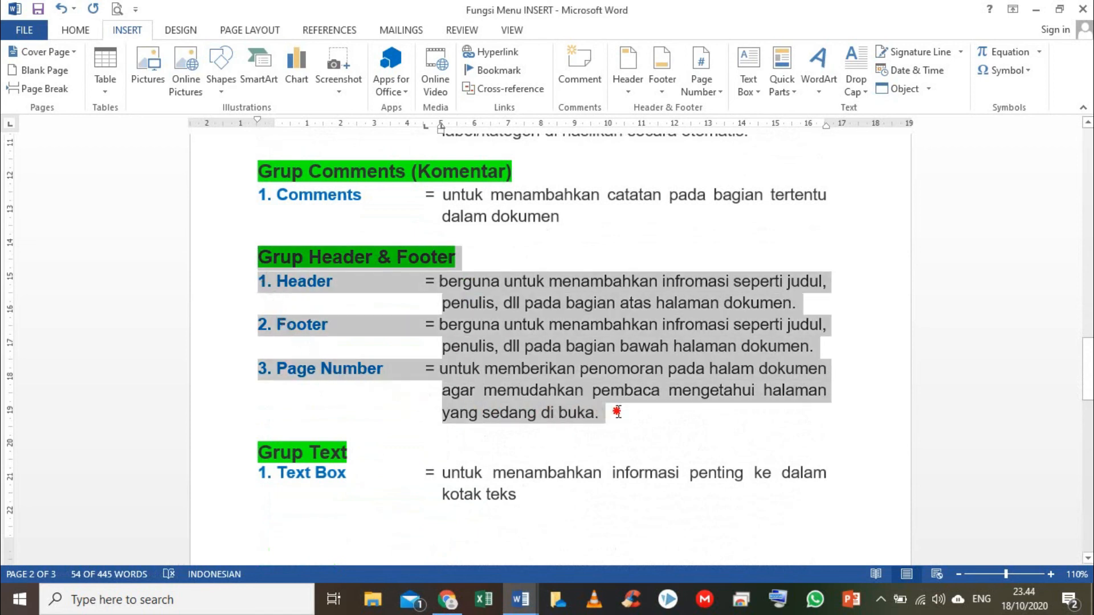
click(508, 71)
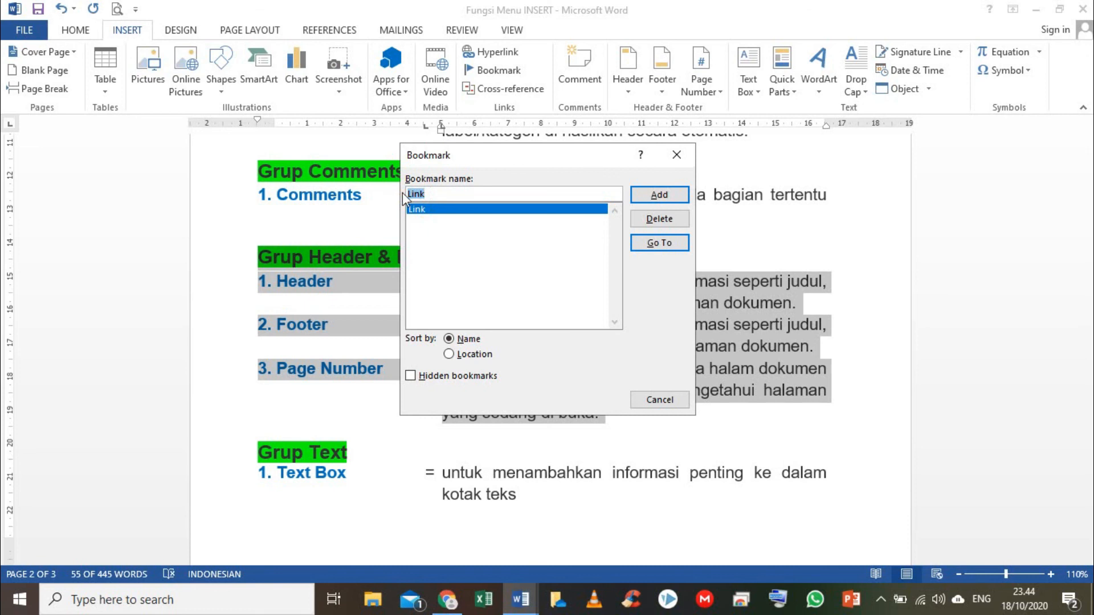
text(H)
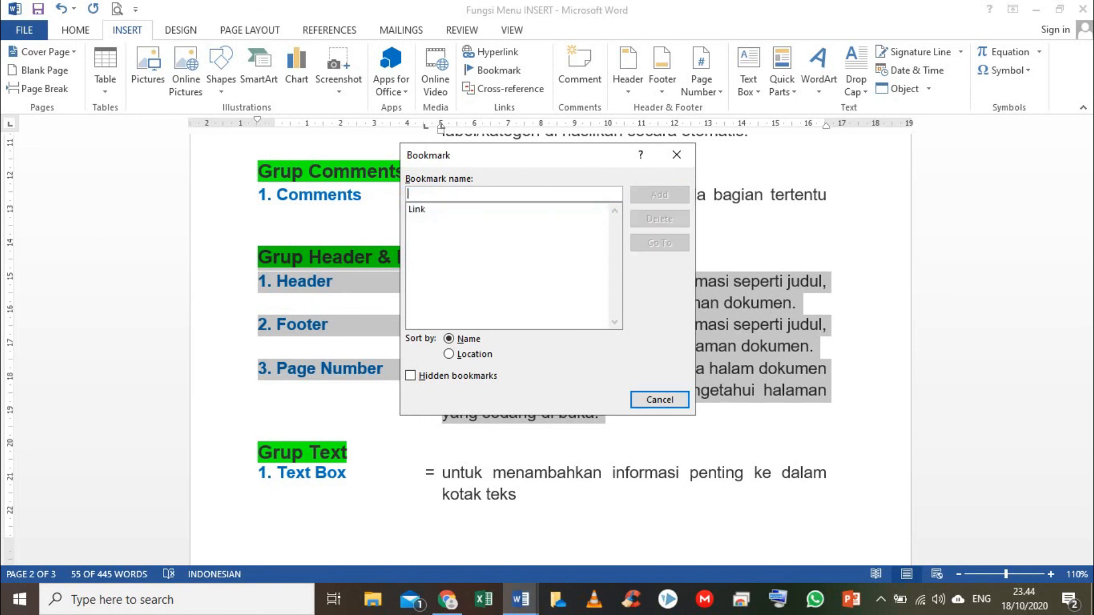
text(eader)
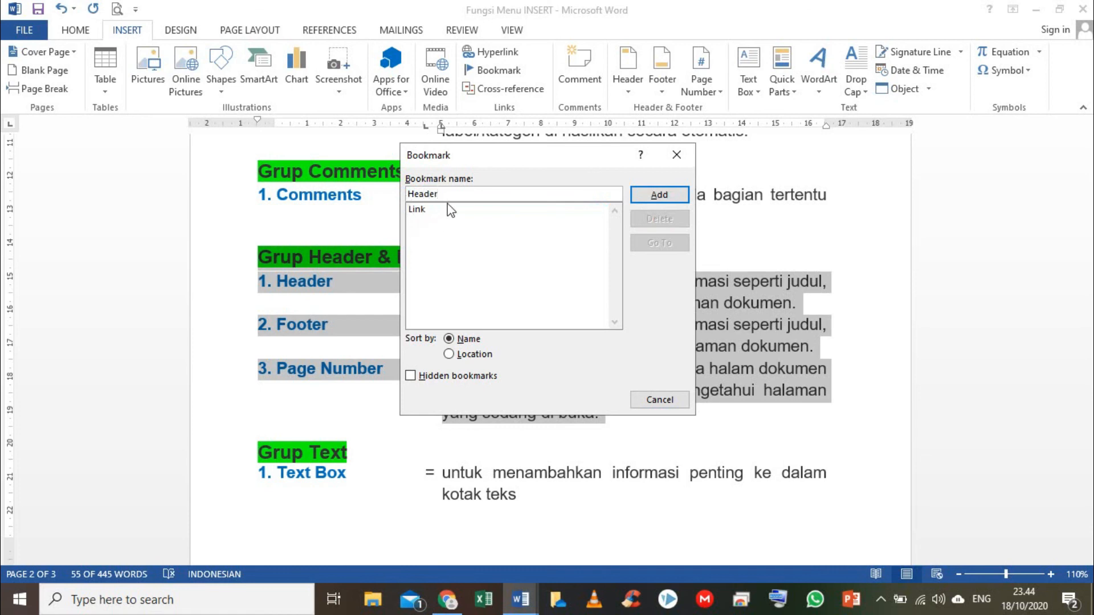
click(651, 198)
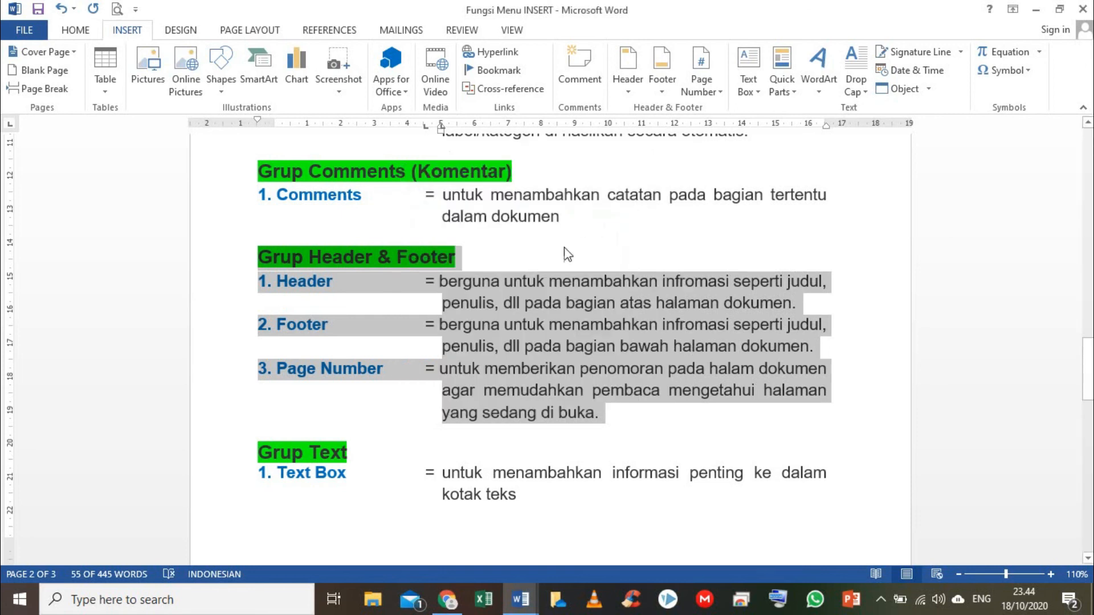
Bookmark the whole Grup Symbols section, from its heading through the Symbols description, with the name Symbol.
scroll(495, 279, down, 5)
scroll(494, 279, down, 5)
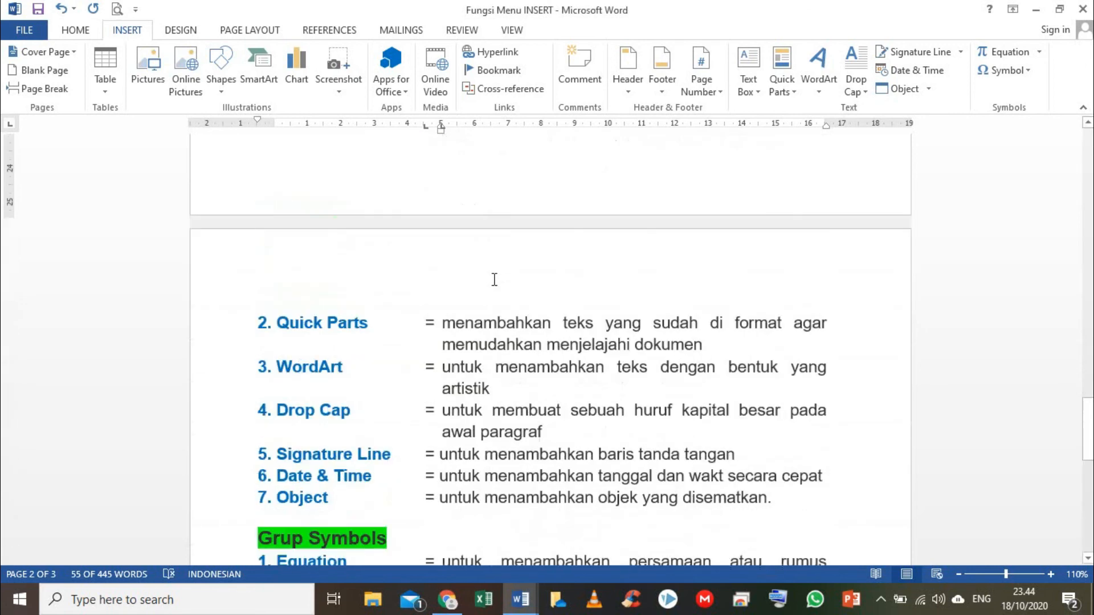
scroll(493, 273, down, 1)
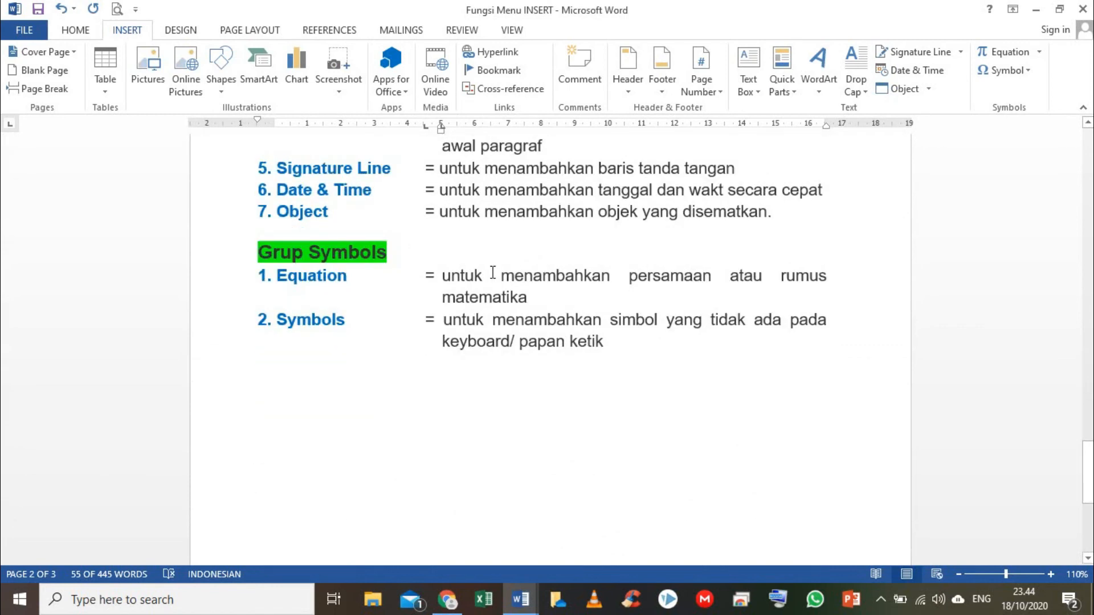
drag(261, 249, 608, 323)
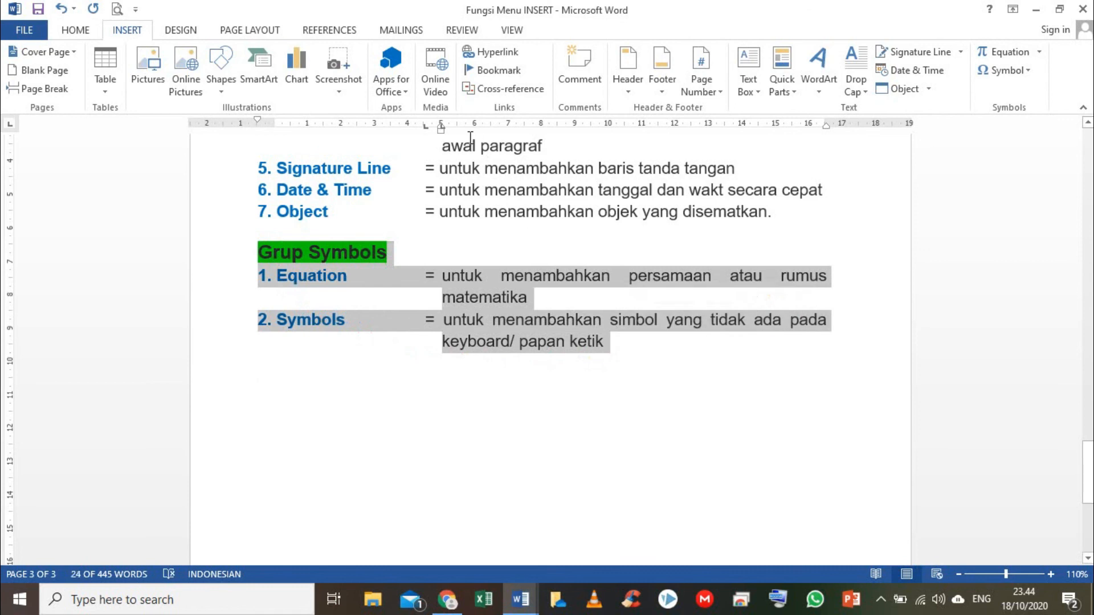
click(499, 73)
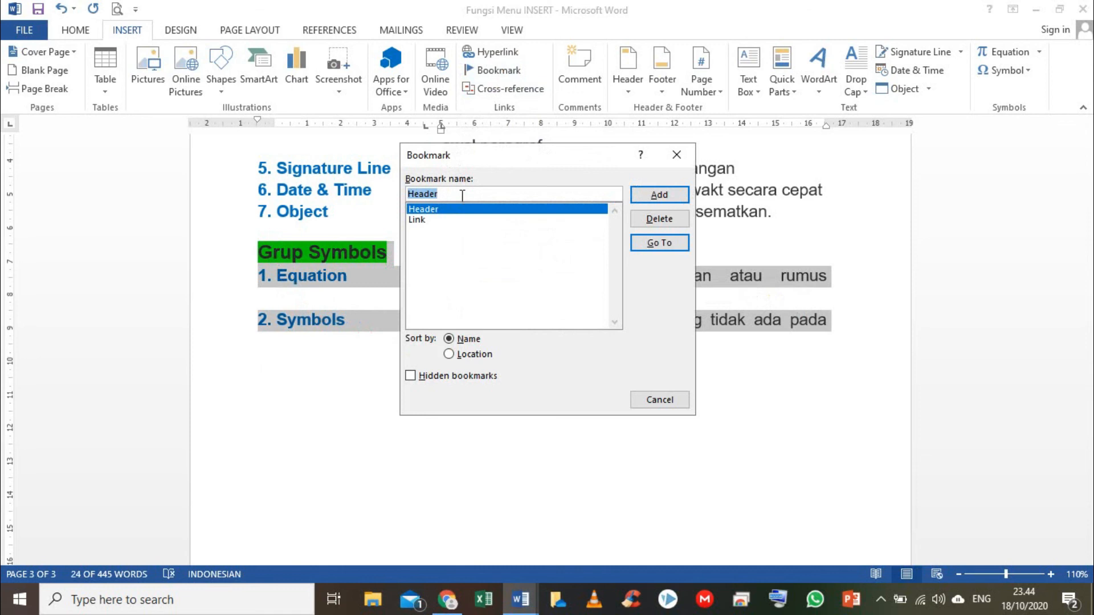
text(Sy)
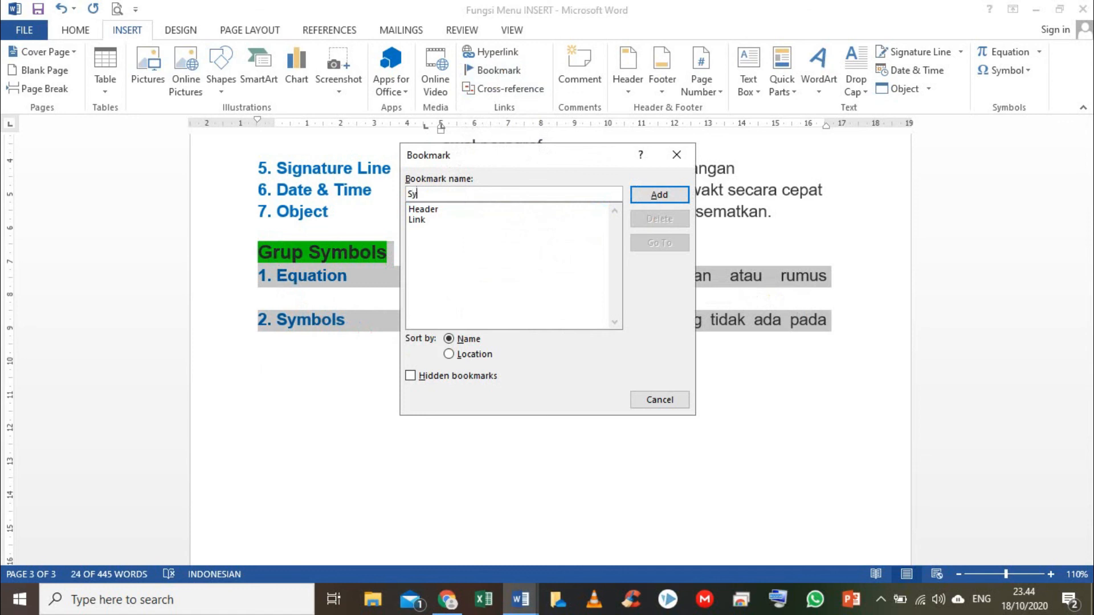
text(mbo)
click(638, 193)
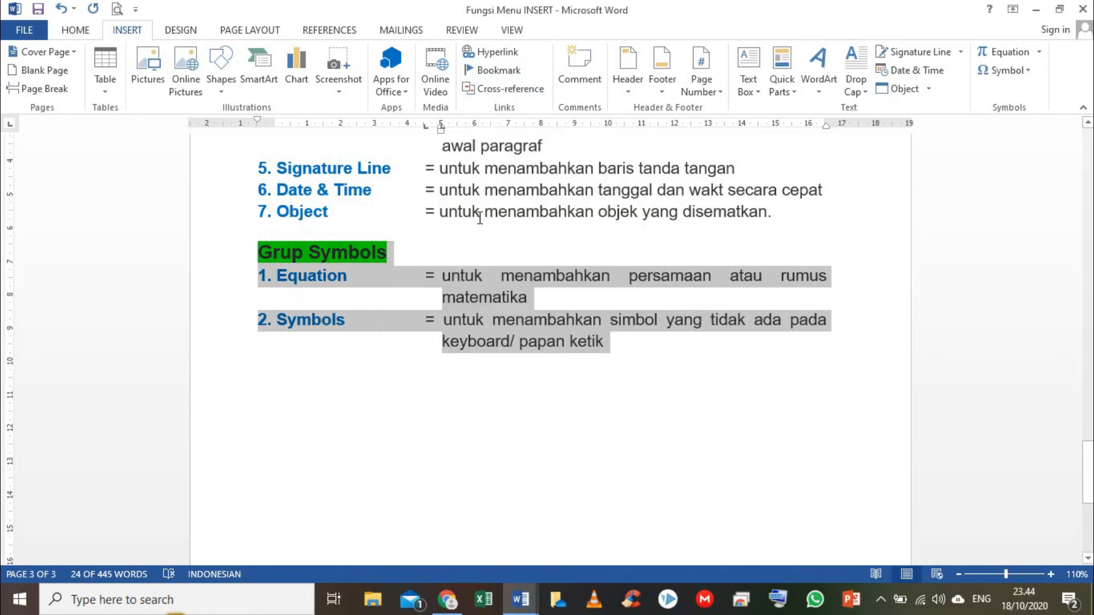
Go to the Link bookmark to check the section it marks, then close the bookmark list and clear the selection.
scroll(480, 219, up, 2)
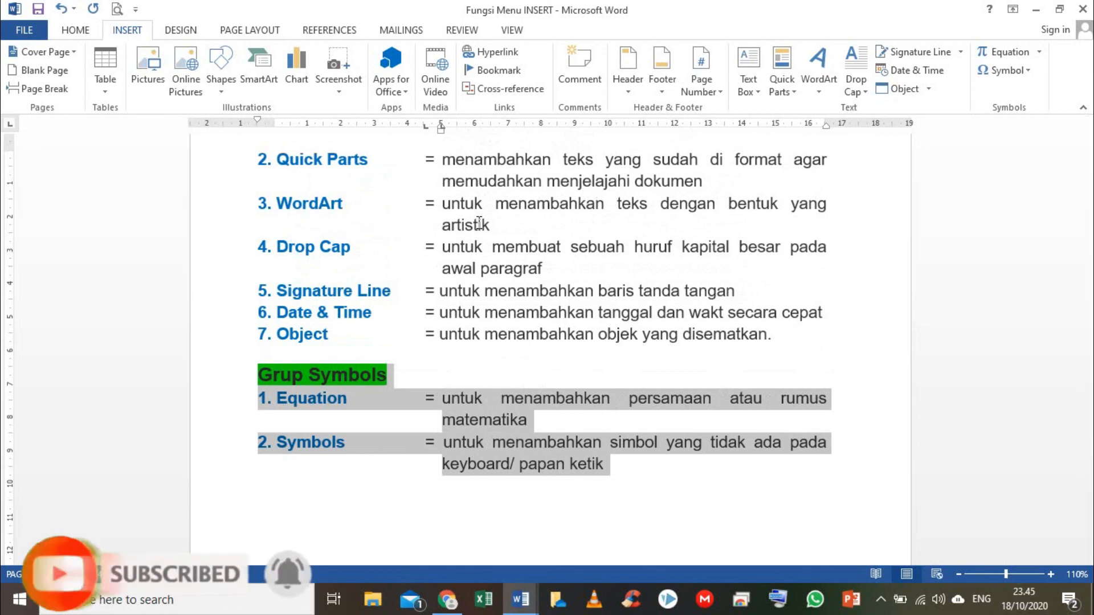
click(517, 71)
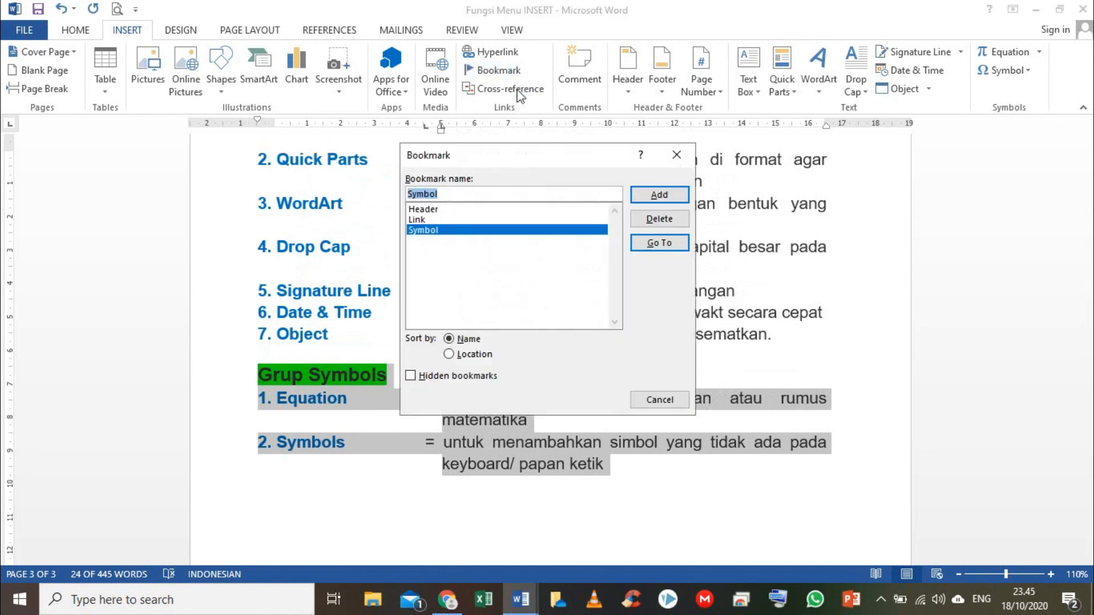
click(416, 221)
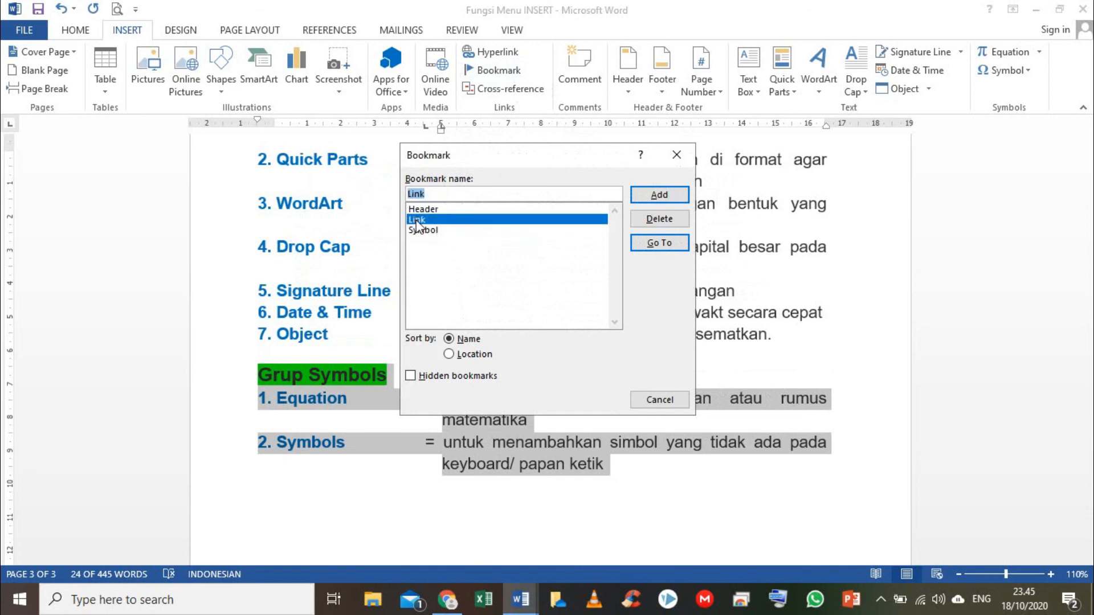
click(653, 243)
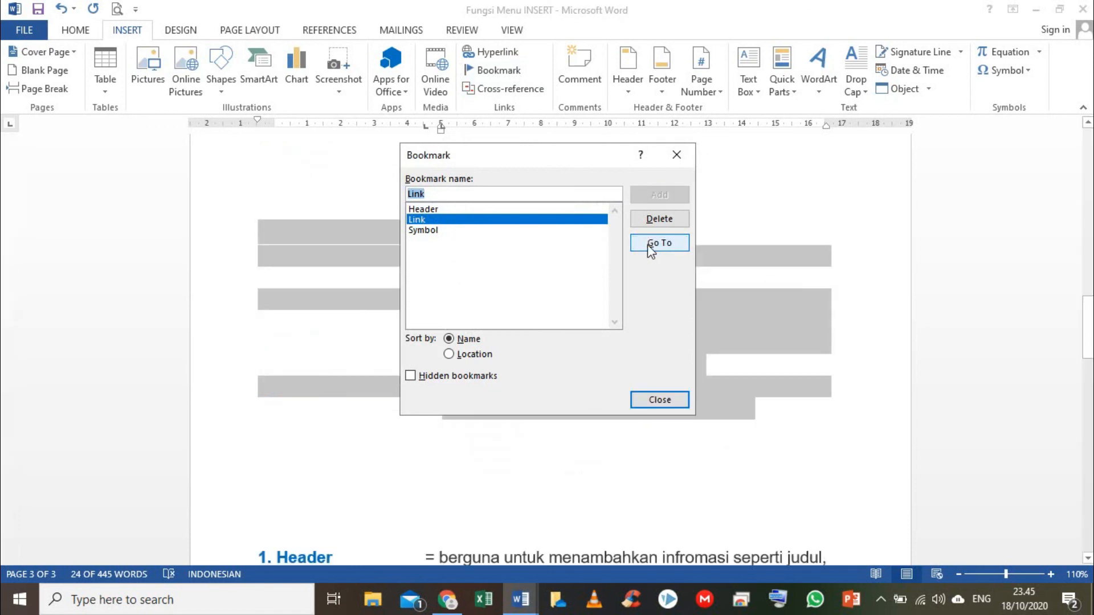
drag(510, 159, 829, 174)
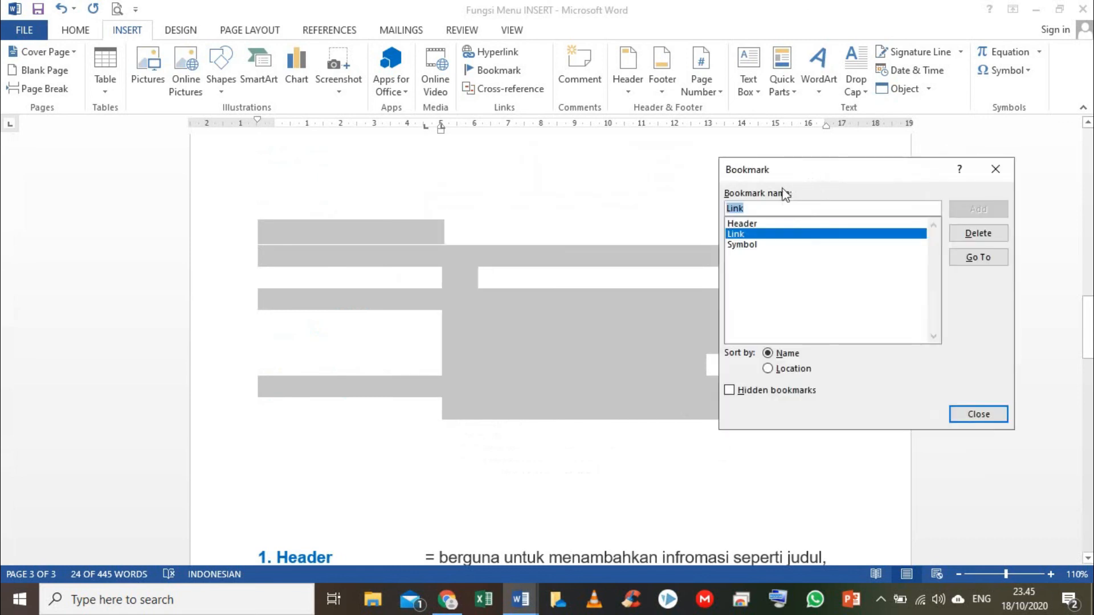
click(617, 424)
click(617, 467)
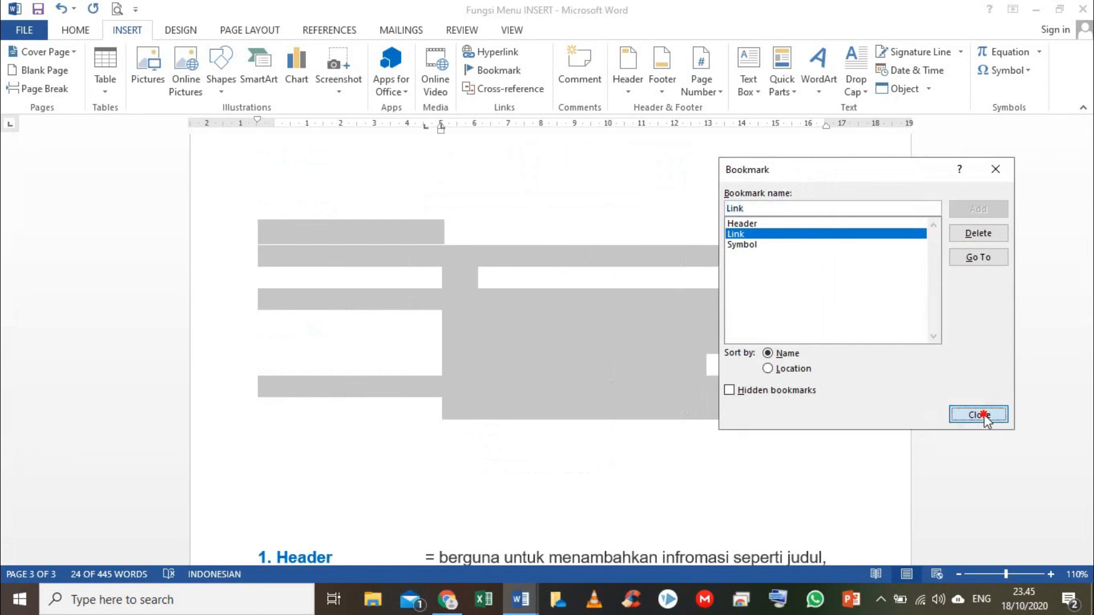
click(978, 414)
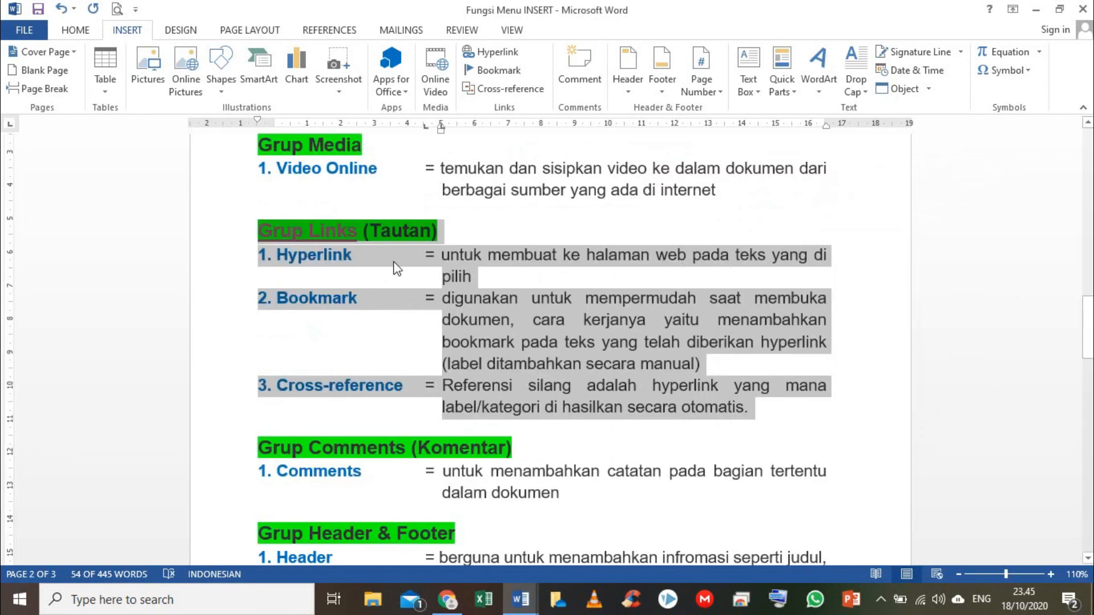
click(567, 425)
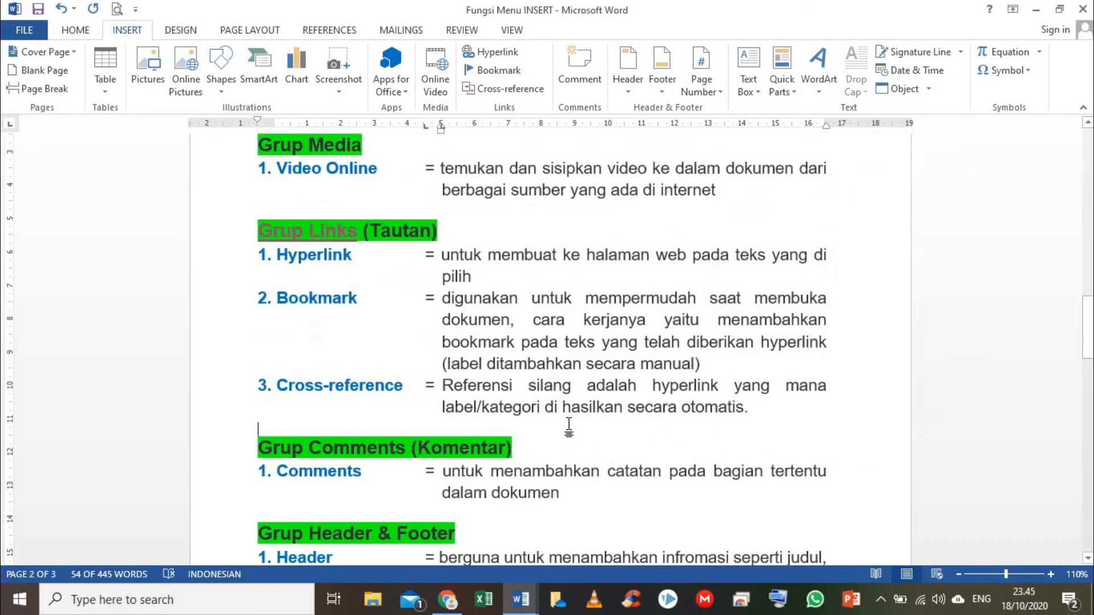
Go to the Header bookmark and then the Symbol bookmark to check the sections they mark.
click(497, 71)
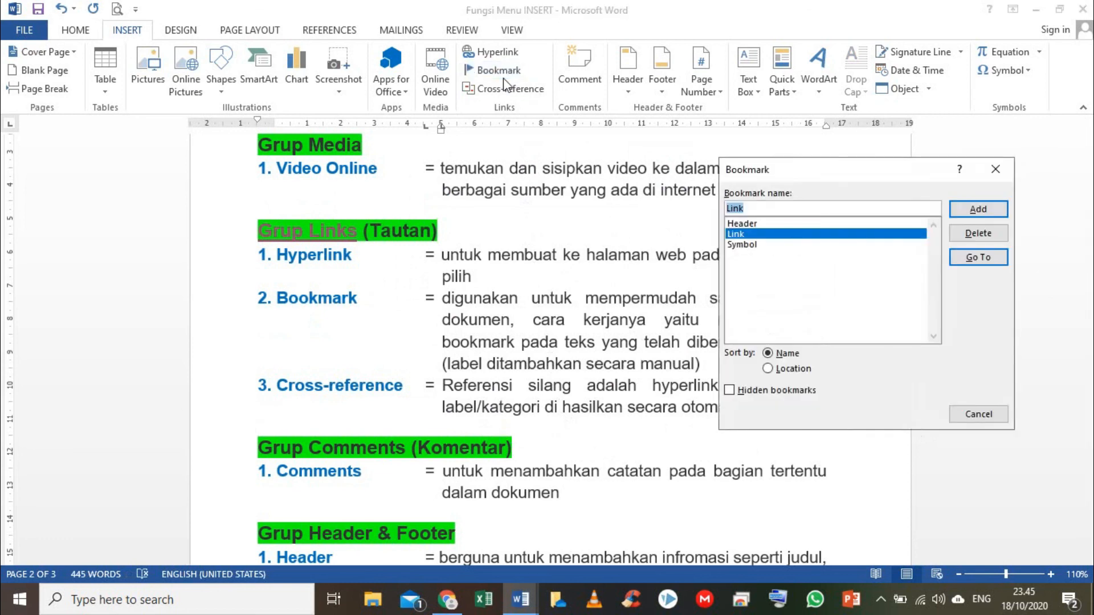
click(742, 224)
click(988, 258)
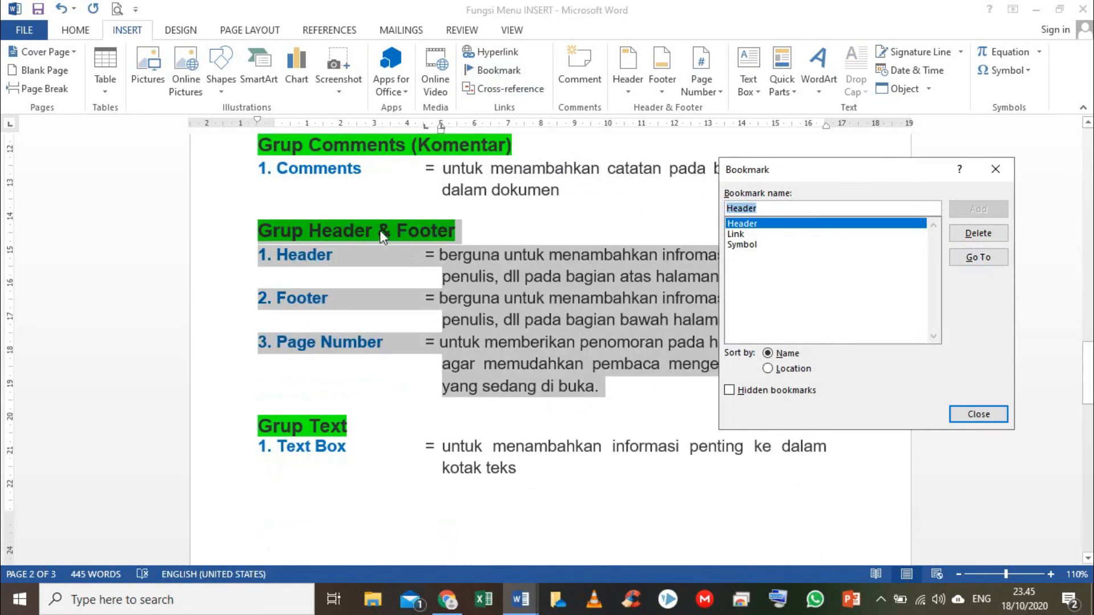
click(742, 247)
click(972, 260)
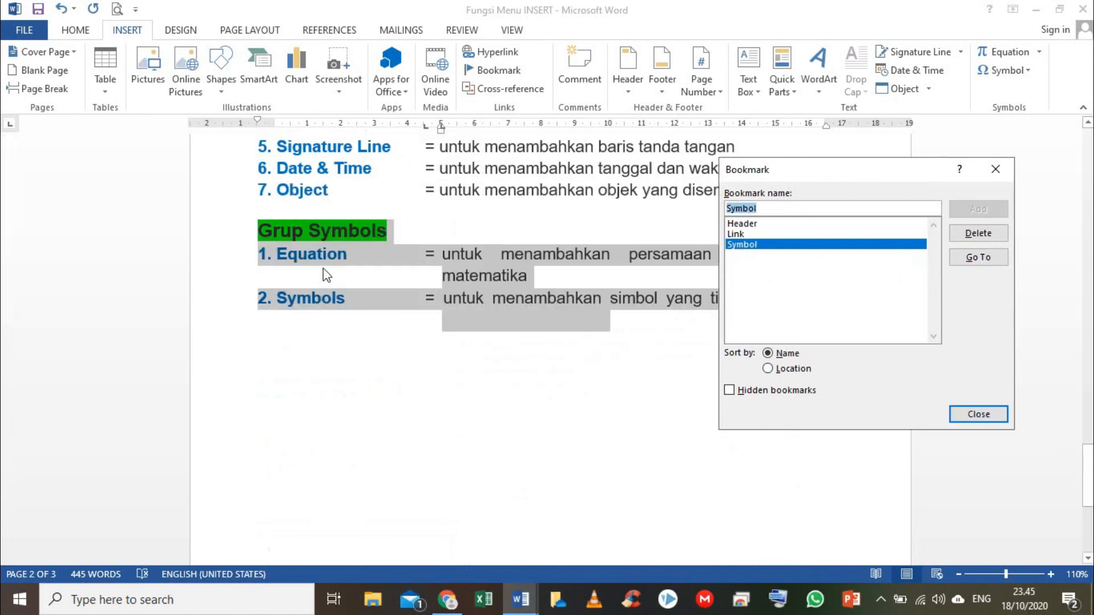
Return to the Header bookmark, close the bookmark list and place the cursor on the empty line above Grup Text.
click(746, 225)
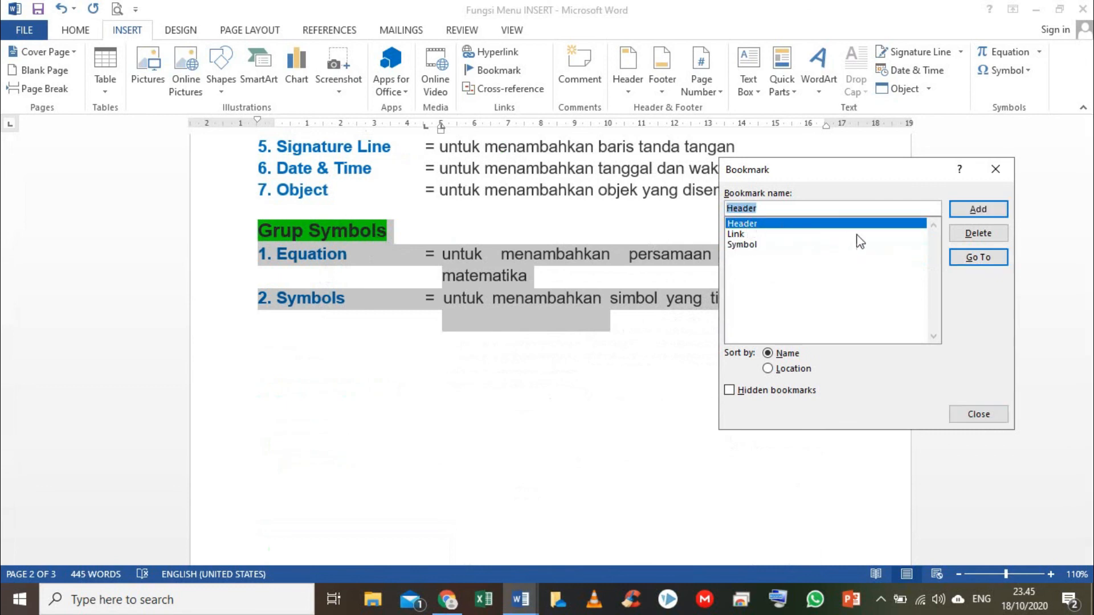
click(965, 262)
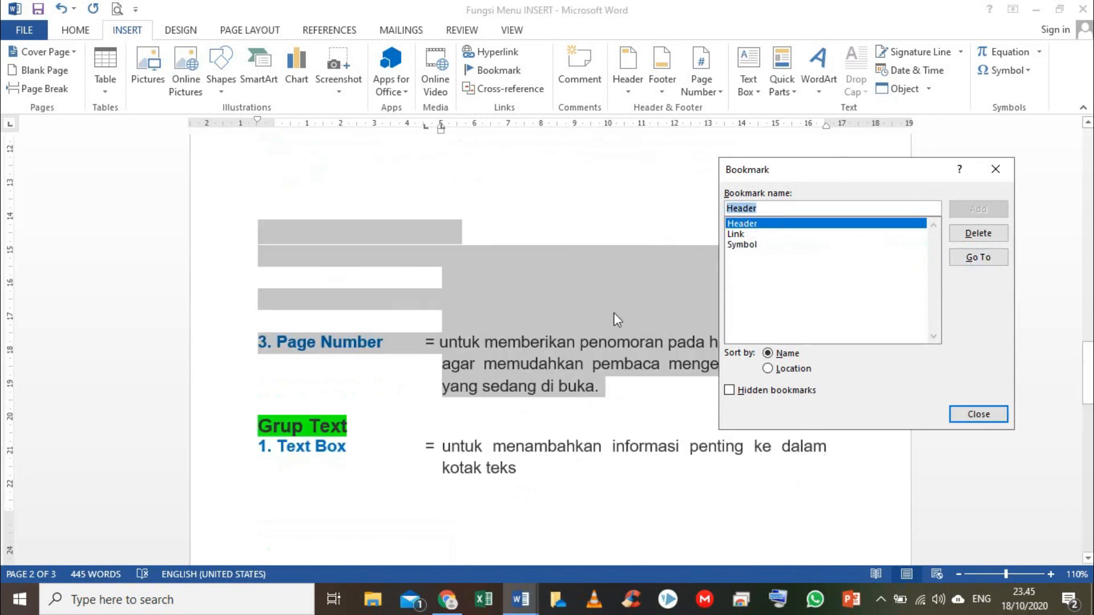
click(975, 413)
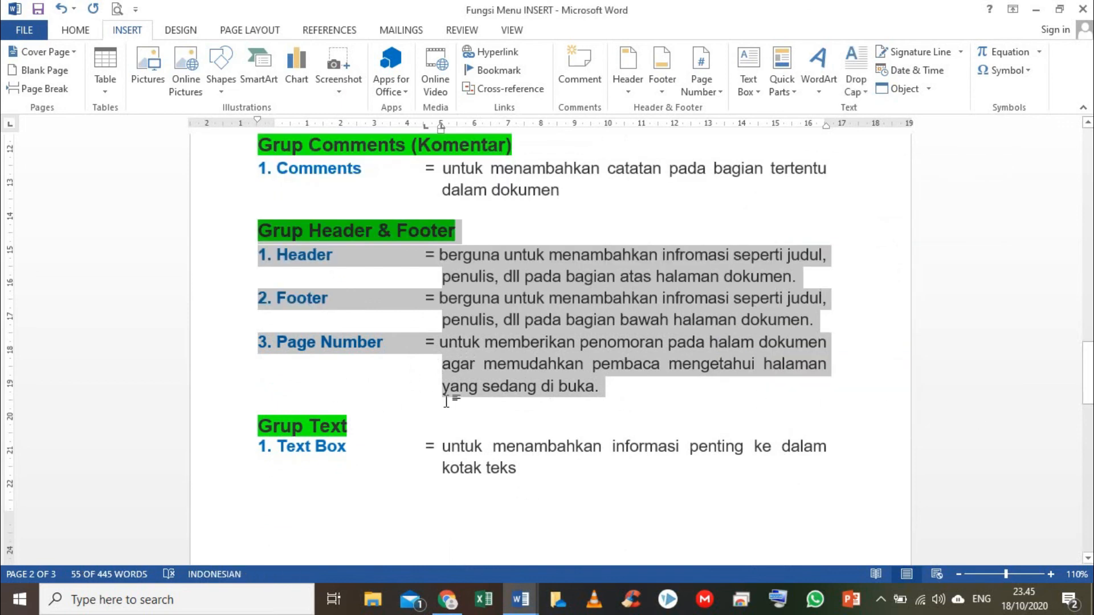
click(609, 403)
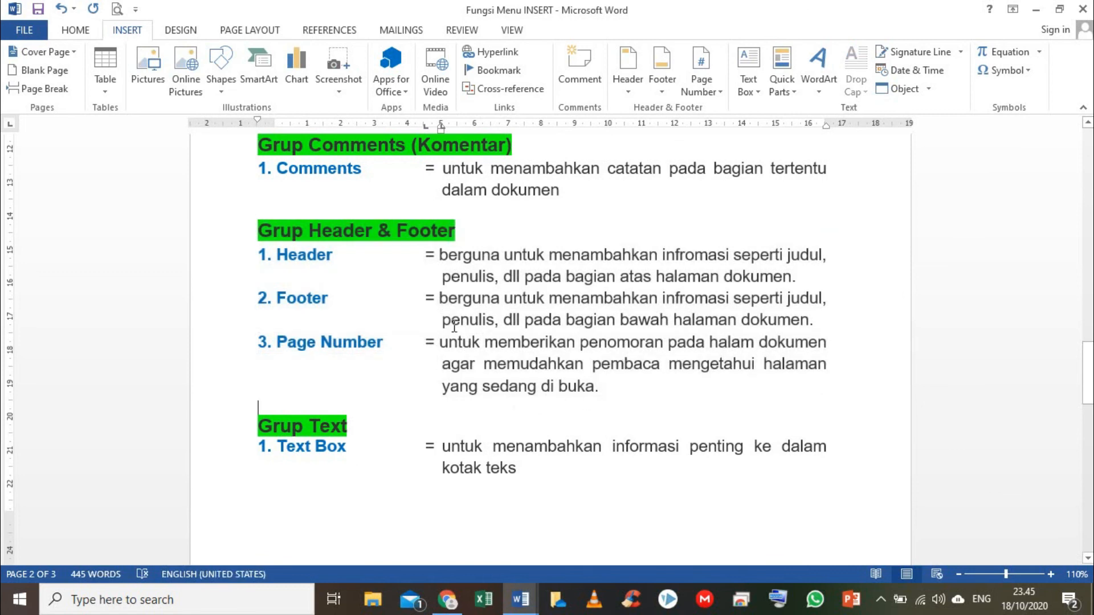